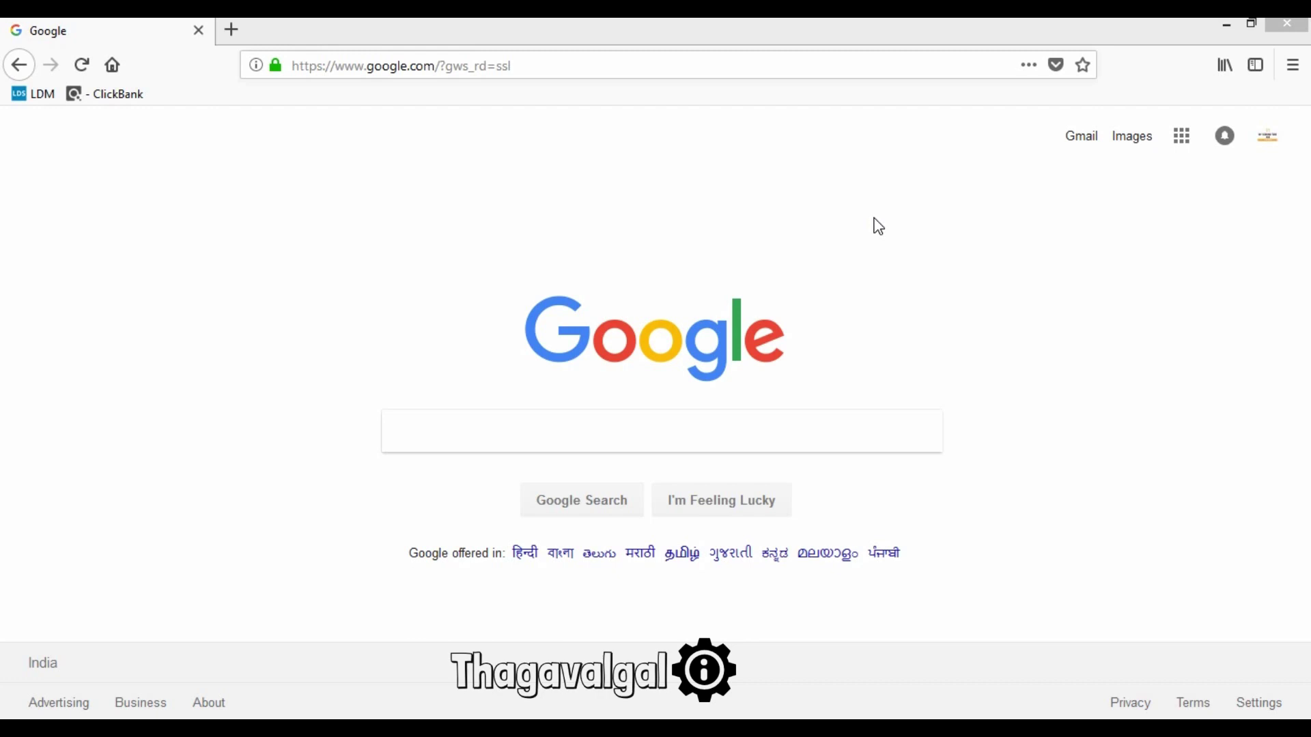
Step: Search Google for 'google cloud' and open the cloud.google.com result
{"action": "left_click", "coordinate": [405, 441]}
{"action": "type", "text": "google cloud"}
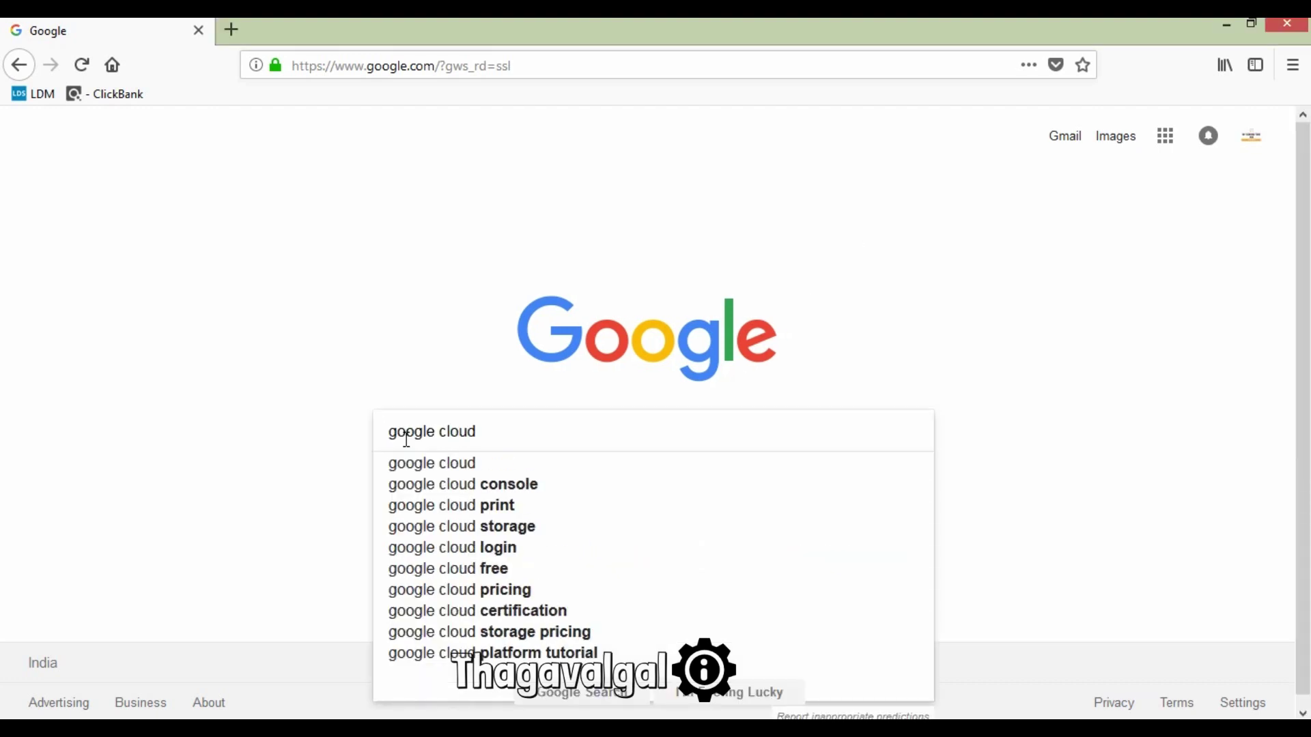
{"action": "key", "text": "Return"}
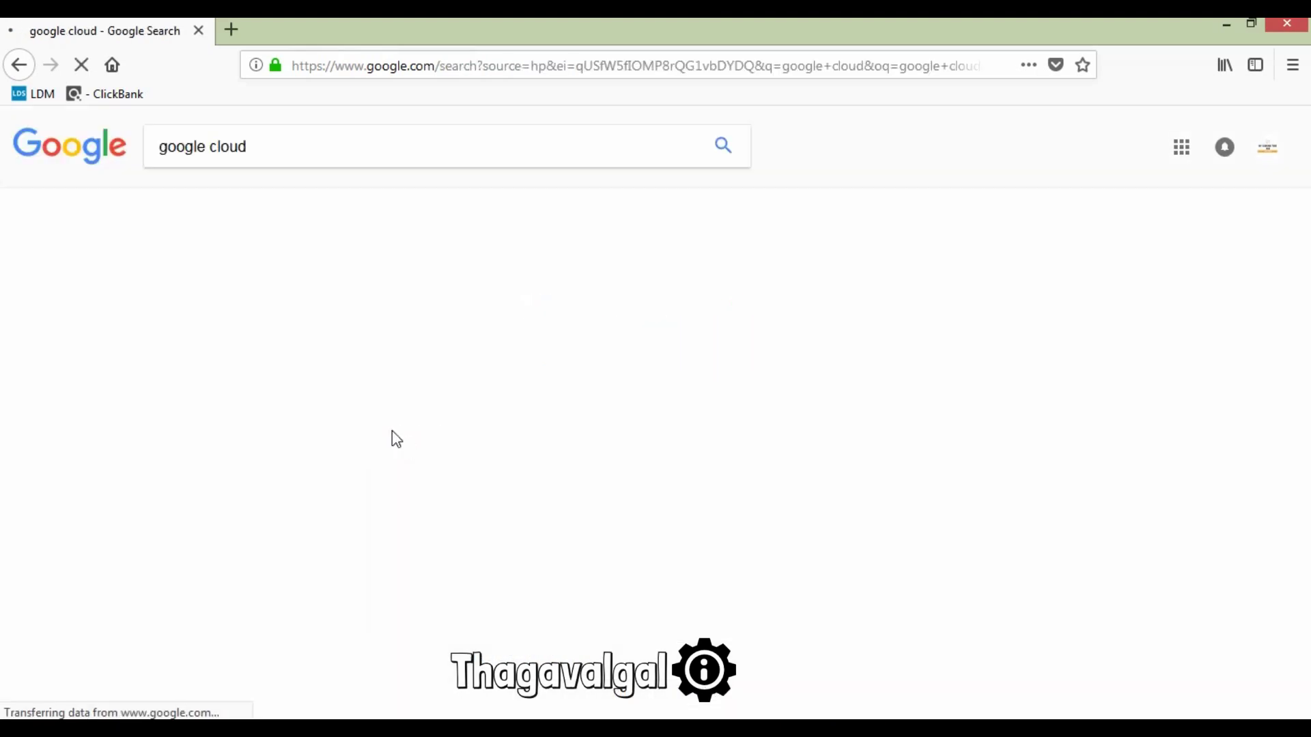
{"action": "scroll", "coordinate": [360, 428], "scroll_direction": "down", "scroll_amount": 3}
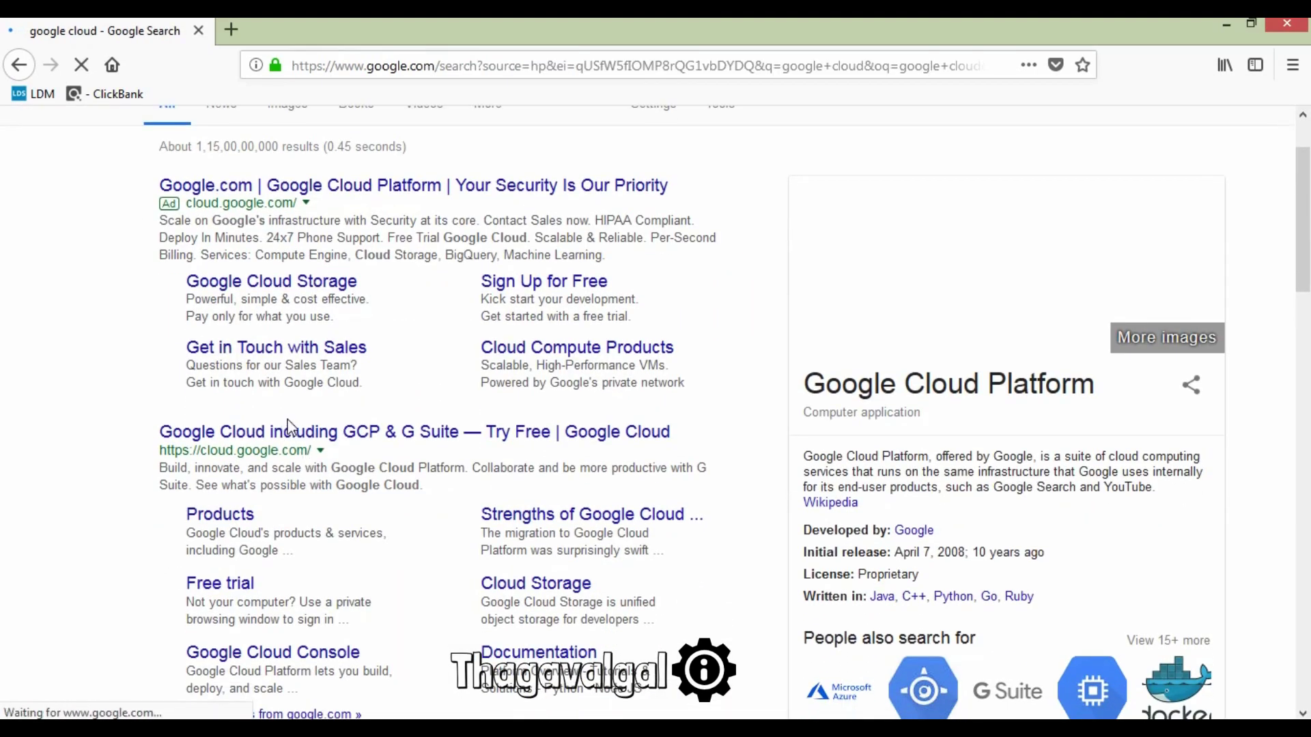
{"action": "left_click", "coordinate": [286, 445]}
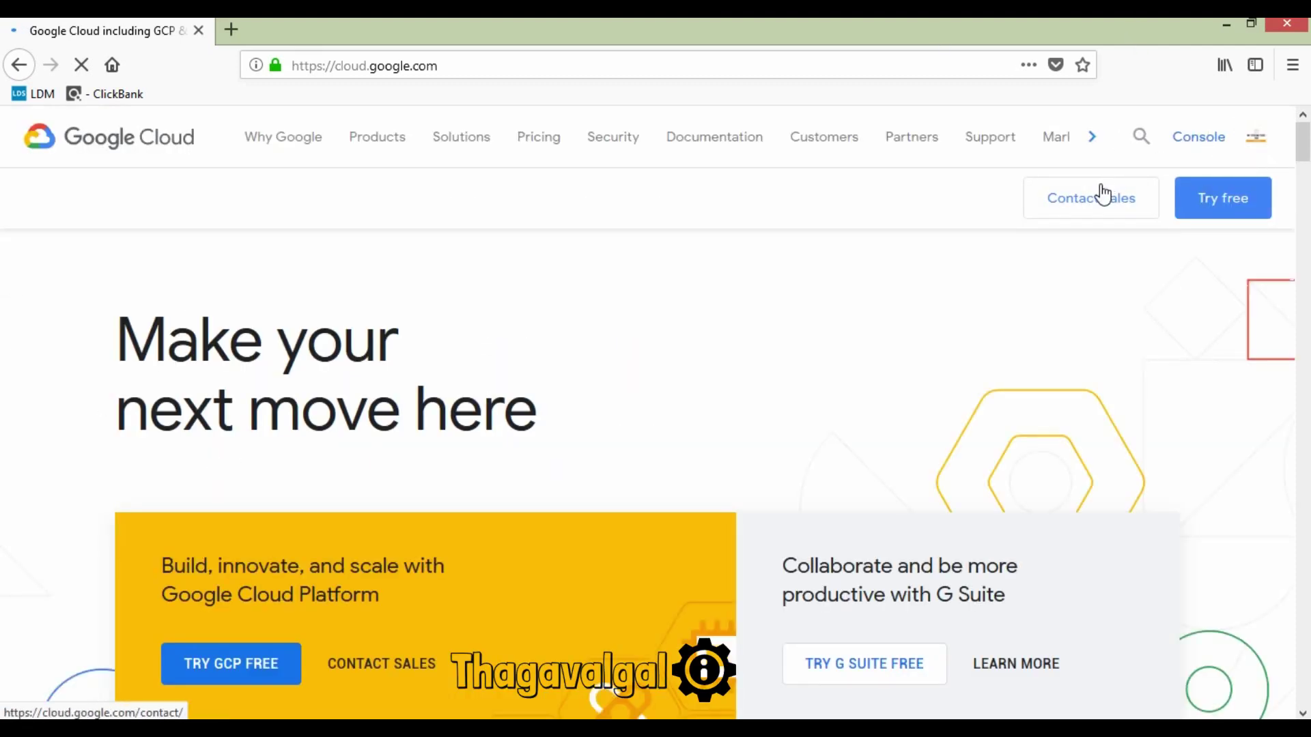
Step: Start the Google Cloud free trial, opt into email updates, accept the terms and continue
{"action": "left_click", "coordinate": [1232, 212]}
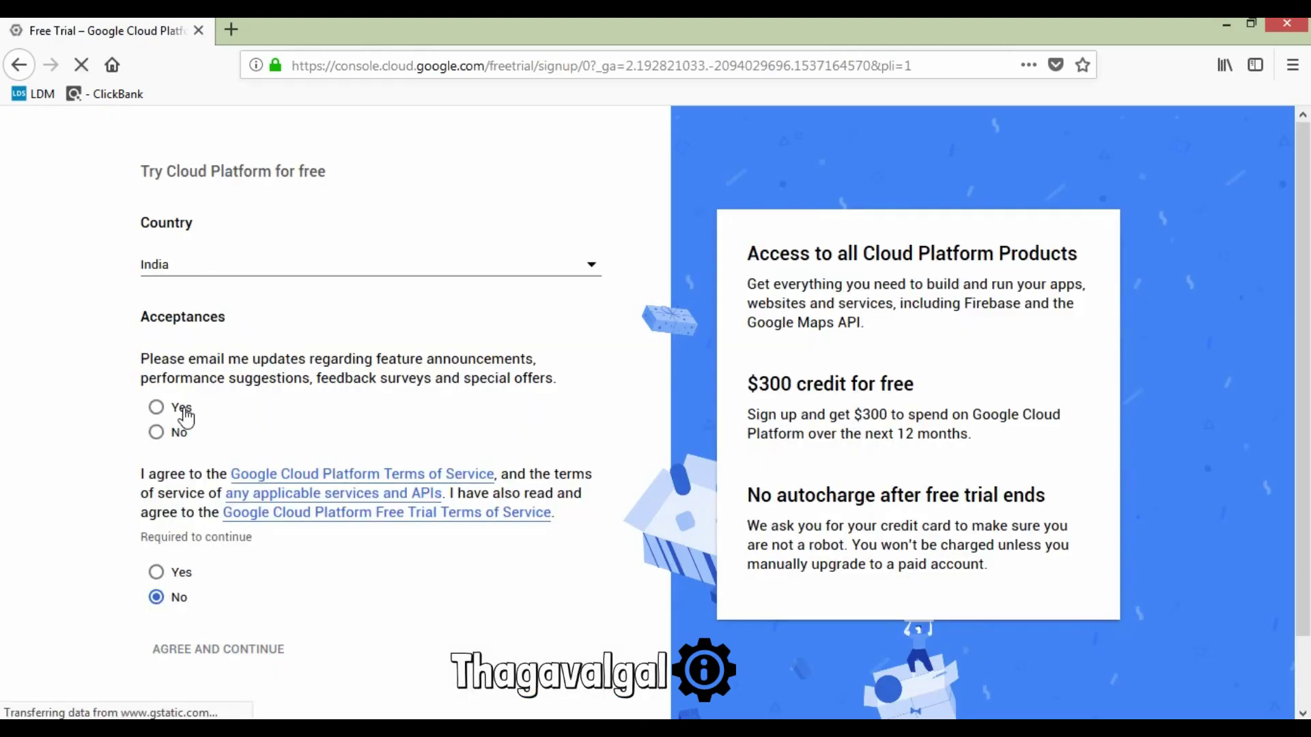
{"action": "left_click", "coordinate": [156, 454]}
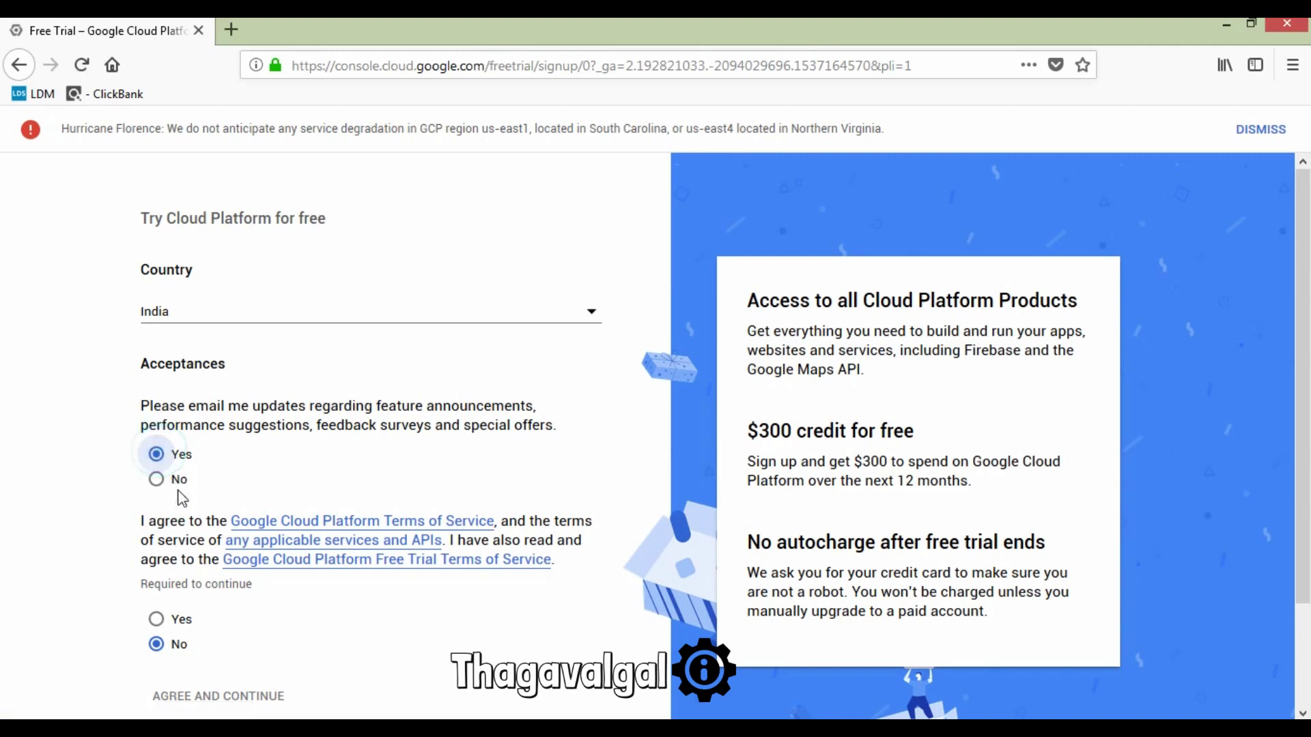
{"action": "scroll", "coordinate": [178, 498], "scroll_direction": "down", "scroll_amount": 3}
{"action": "left_click", "coordinate": [156, 496]}
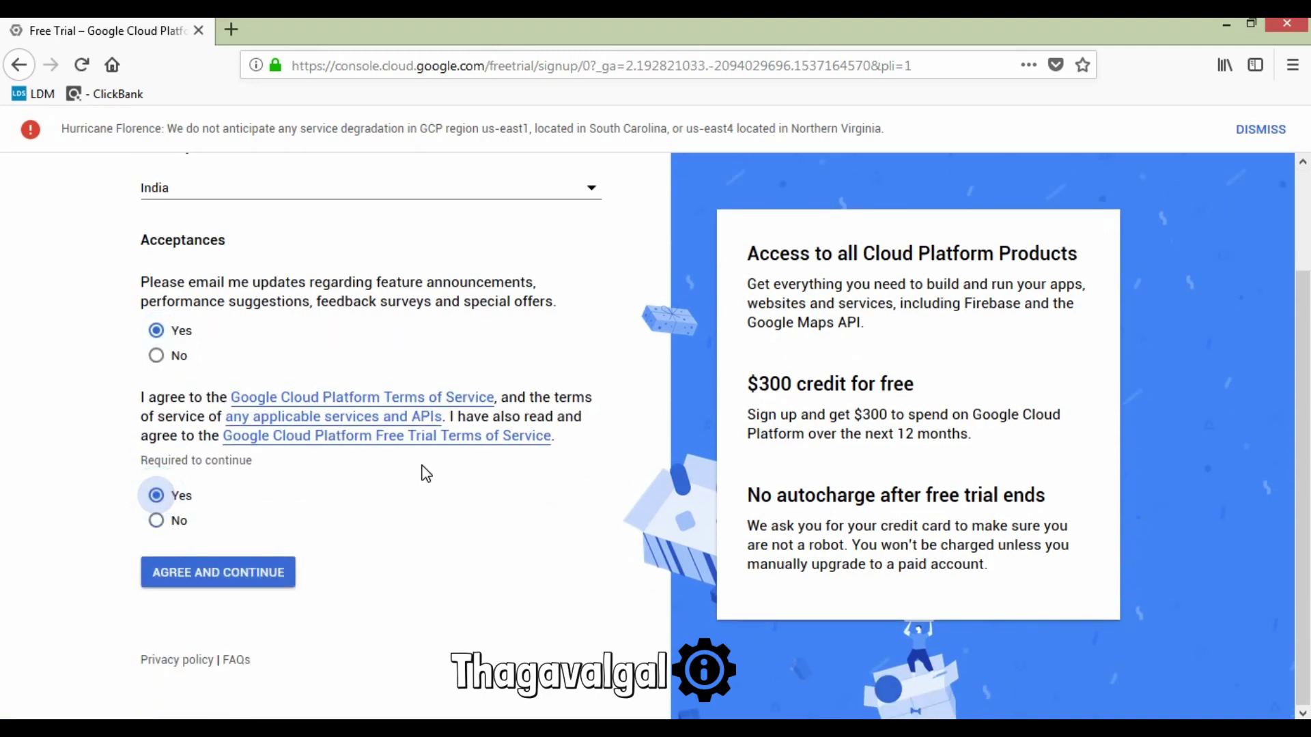
{"action": "left_click", "coordinate": [232, 577]}
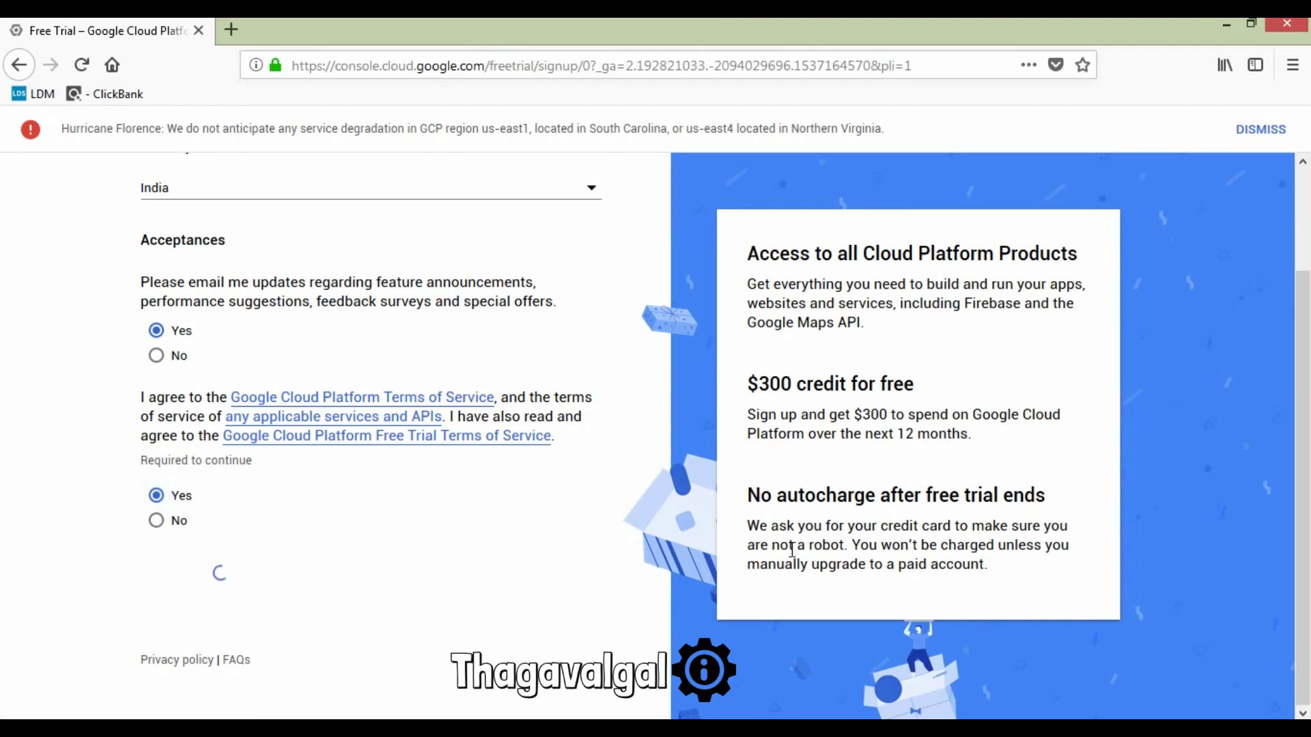
Step: Set the account type to Individual and the tax status to Registered individual
{"action": "left_click", "coordinate": [247, 319]}
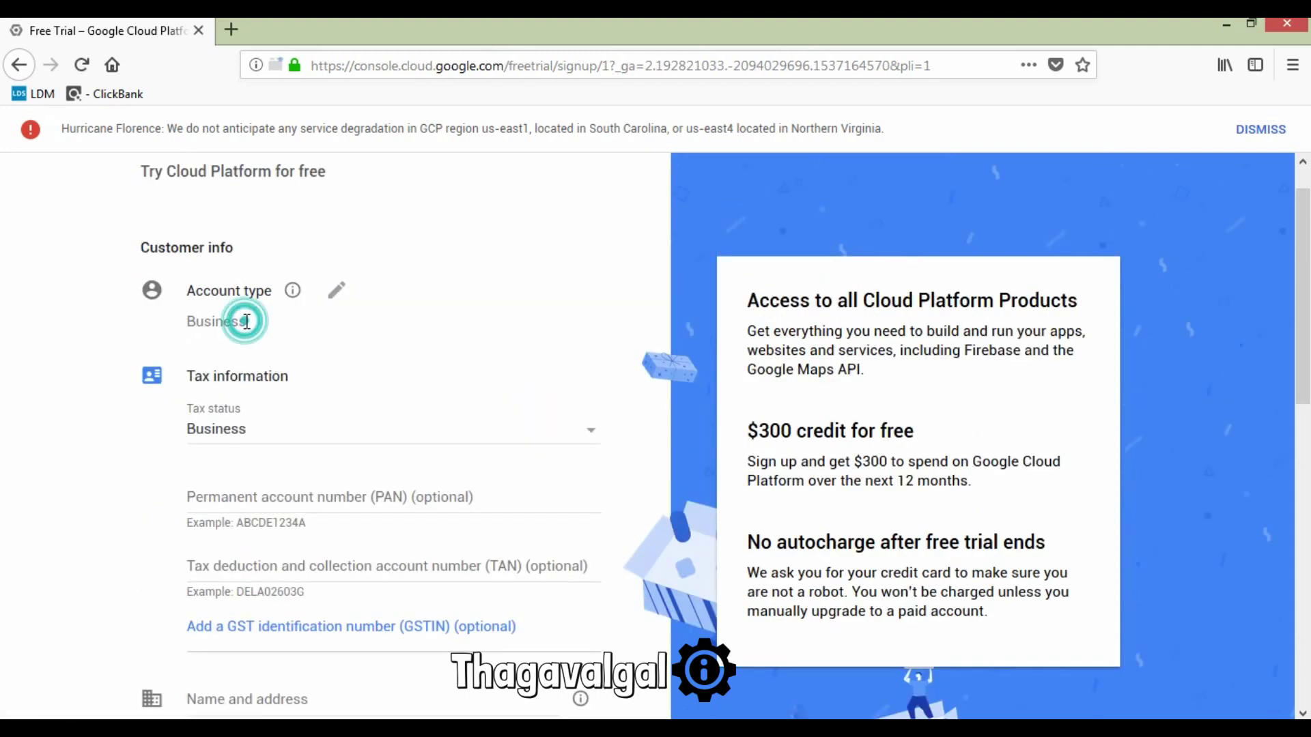
{"action": "left_click", "coordinate": [268, 334]}
{"action": "left_click", "coordinate": [265, 293]}
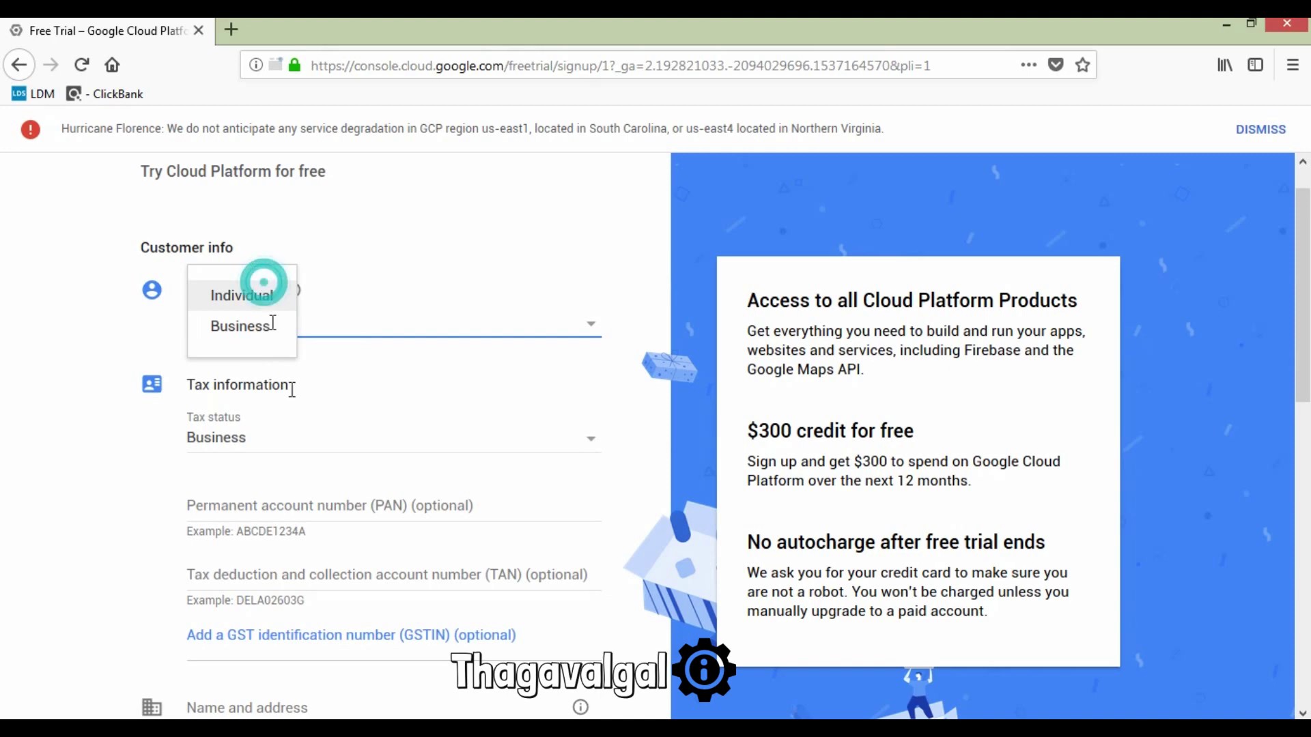
{"action": "left_click", "coordinate": [451, 438]}
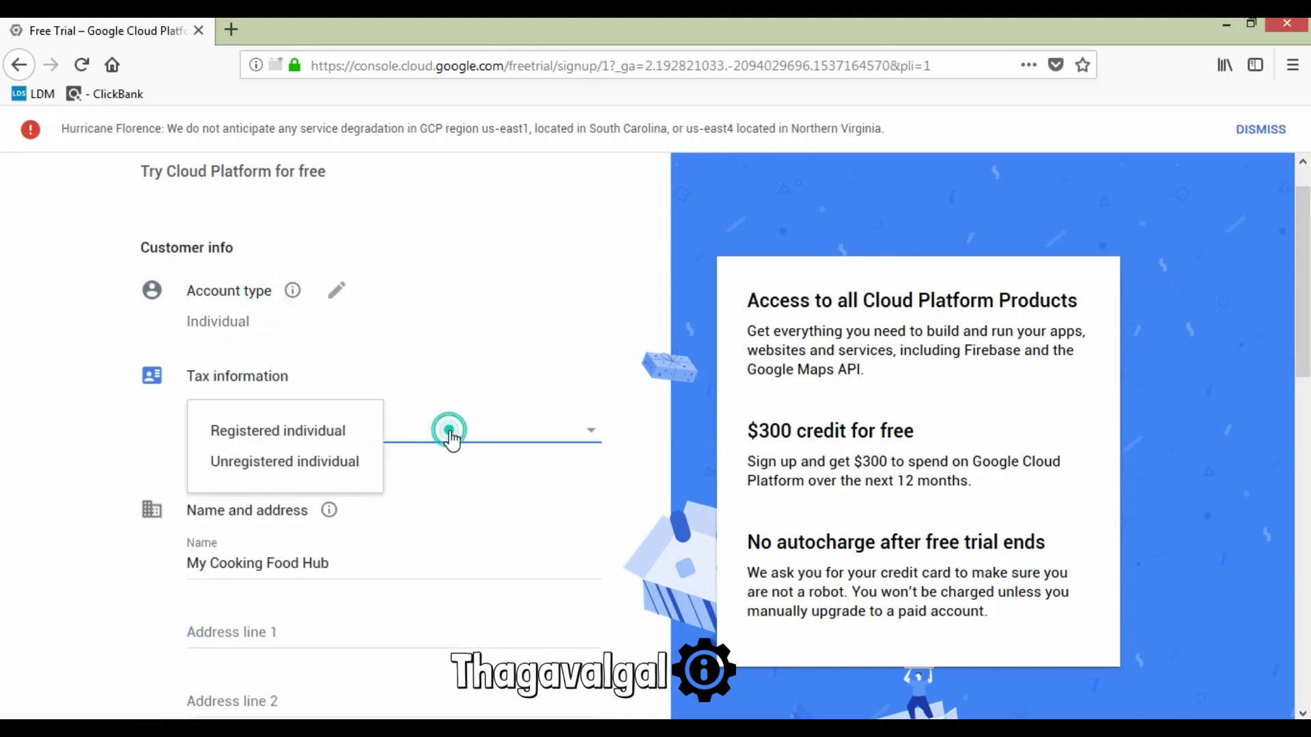
{"action": "left_click", "coordinate": [314, 439]}
Step: Enter '44 Eas' in Address line 1 and pick the suggestion to autofill city and state
{"action": "scroll", "coordinate": [382, 475], "scroll_direction": "down", "scroll_amount": 2}
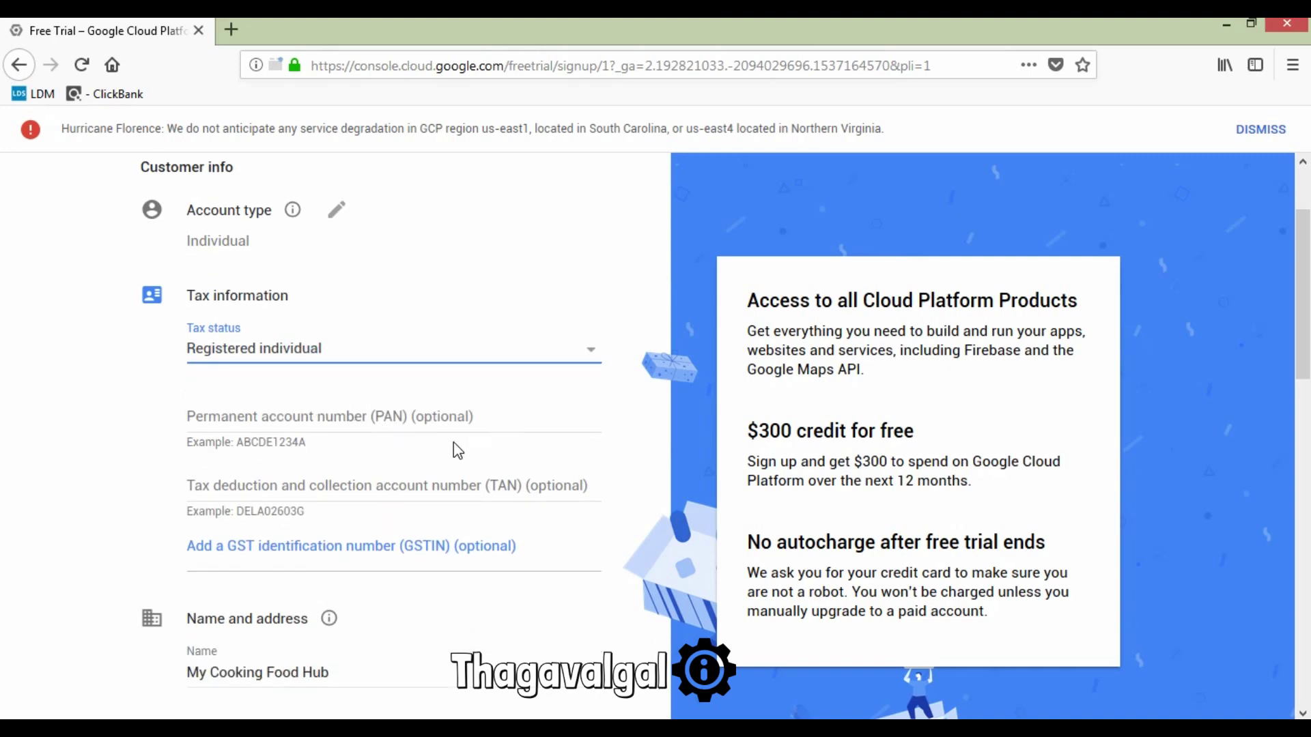
{"action": "scroll", "coordinate": [457, 449], "scroll_direction": "down", "scroll_amount": 1}
{"action": "scroll", "coordinate": [437, 456], "scroll_direction": "down", "scroll_amount": 2}
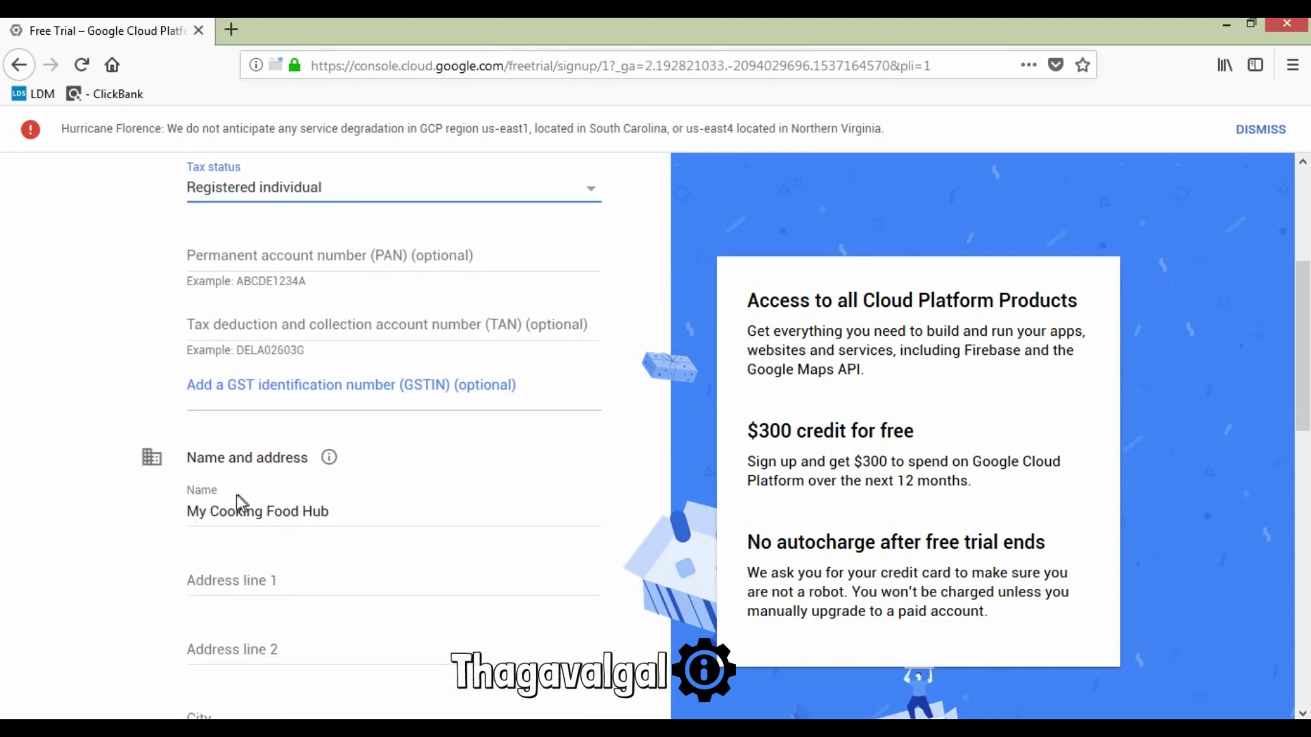
{"action": "scroll", "coordinate": [212, 495], "scroll_direction": "down", "scroll_amount": 3}
{"action": "left_click", "coordinate": [290, 428]}
{"action": "scroll", "coordinate": [293, 433], "scroll_direction": "down", "scroll_amount": 3}
{"action": "scroll", "coordinate": [284, 404], "scroll_direction": "up", "scroll_amount": 3}
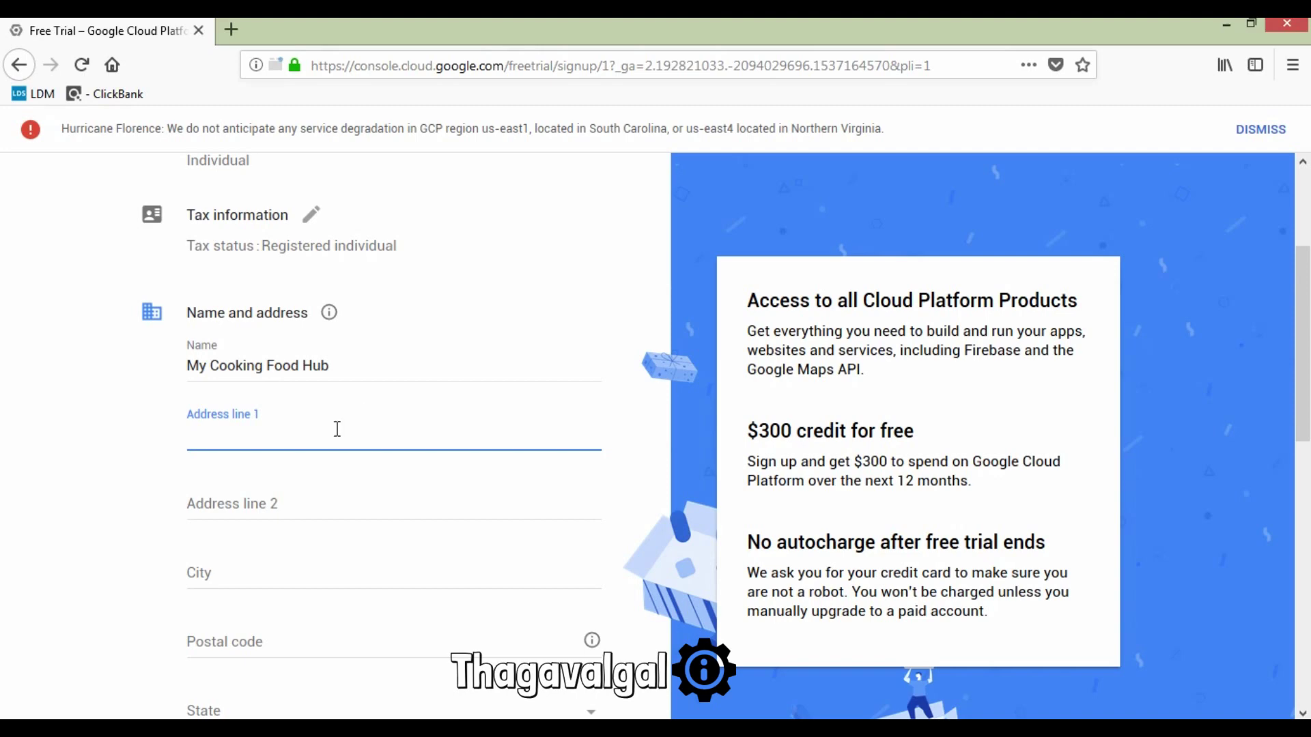
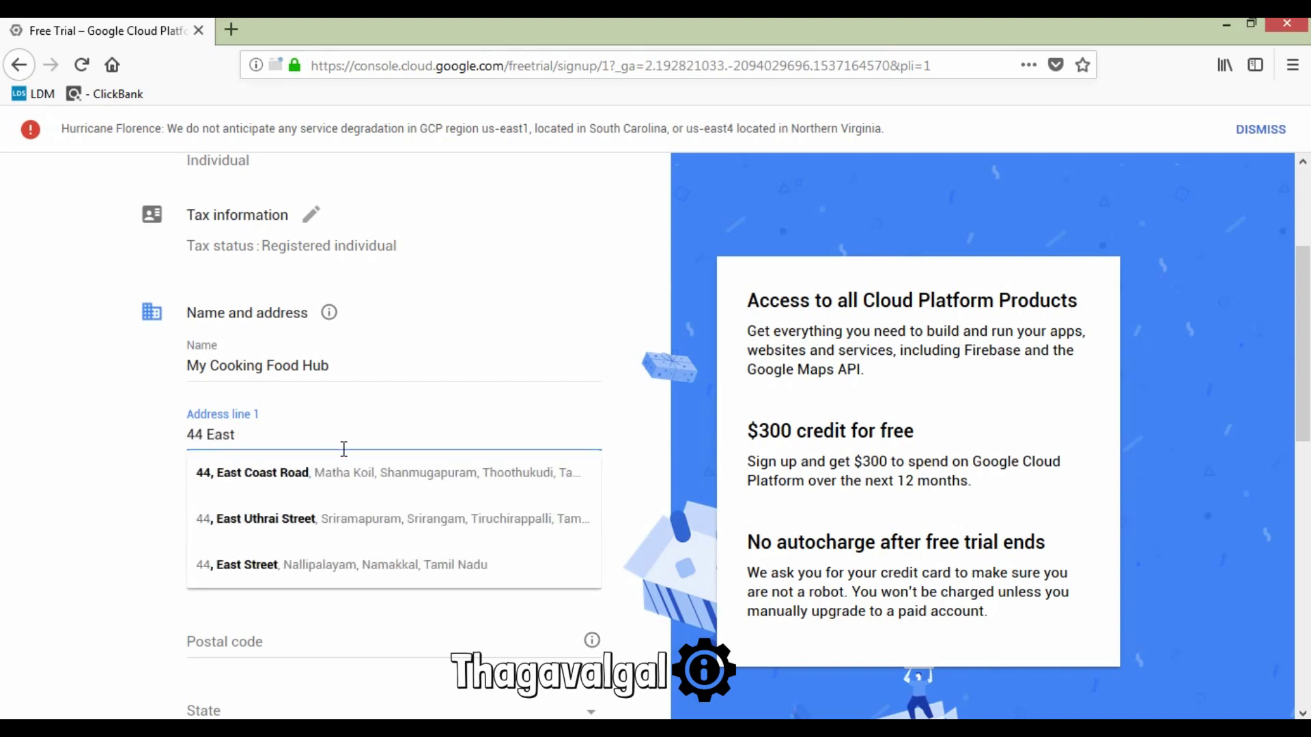
{"action": "left_click", "coordinate": [346, 474]}
{"action": "scroll", "coordinate": [341, 499], "scroll_direction": "down", "scroll_amount": 4}
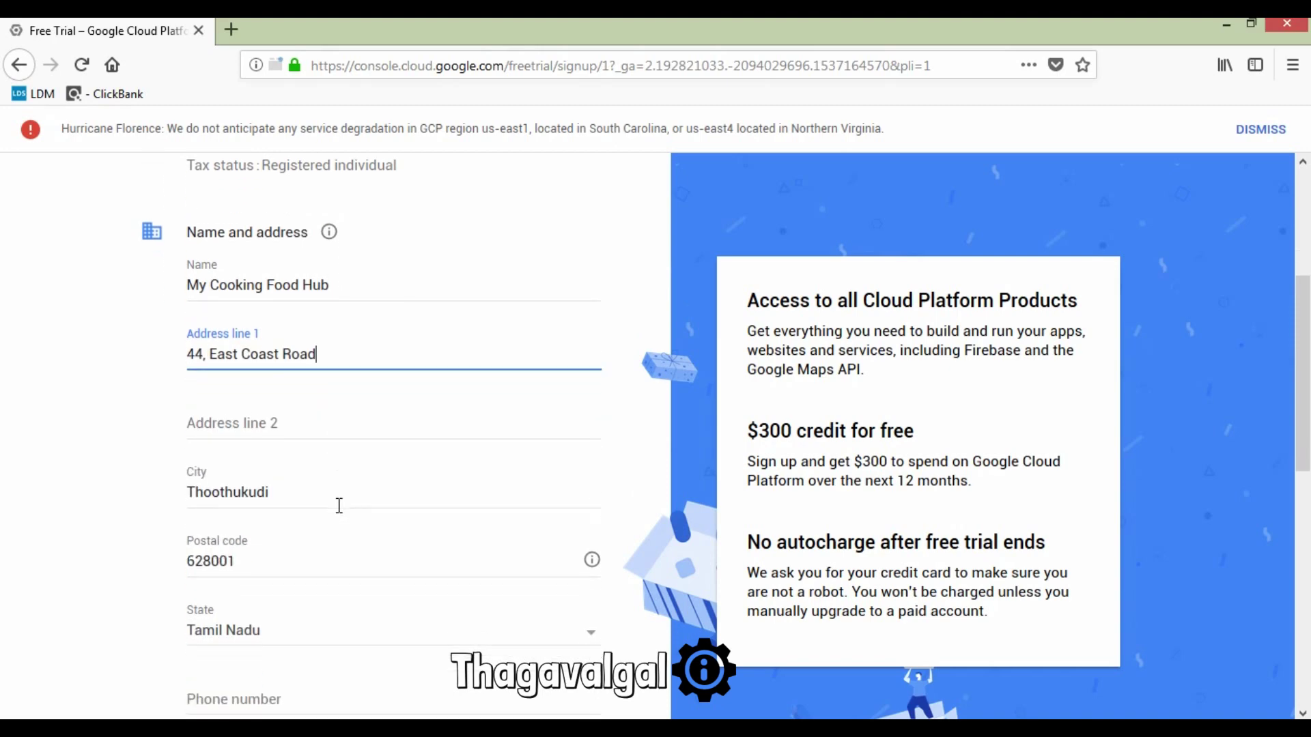
{"action": "scroll", "coordinate": [341, 513], "scroll_direction": "down", "scroll_amount": 1}
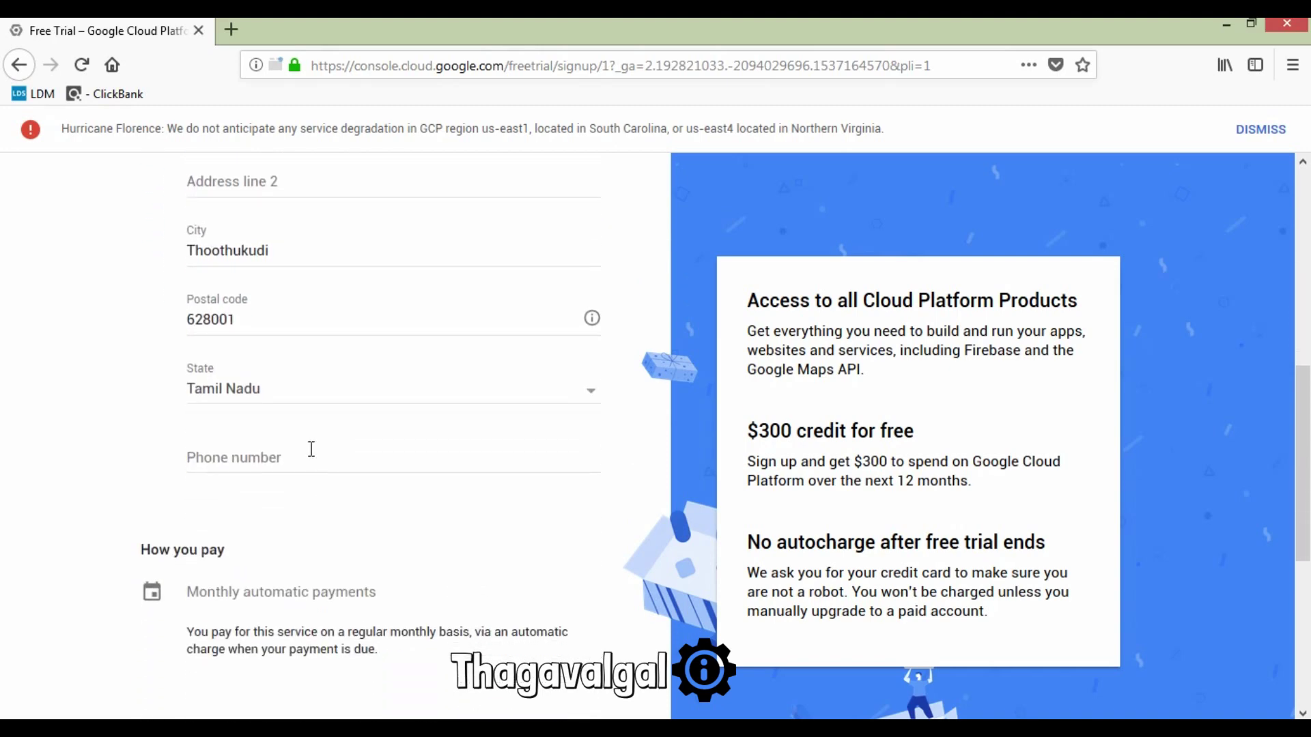
{"action": "scroll", "coordinate": [303, 495], "scroll_direction": "down", "scroll_amount": 2}
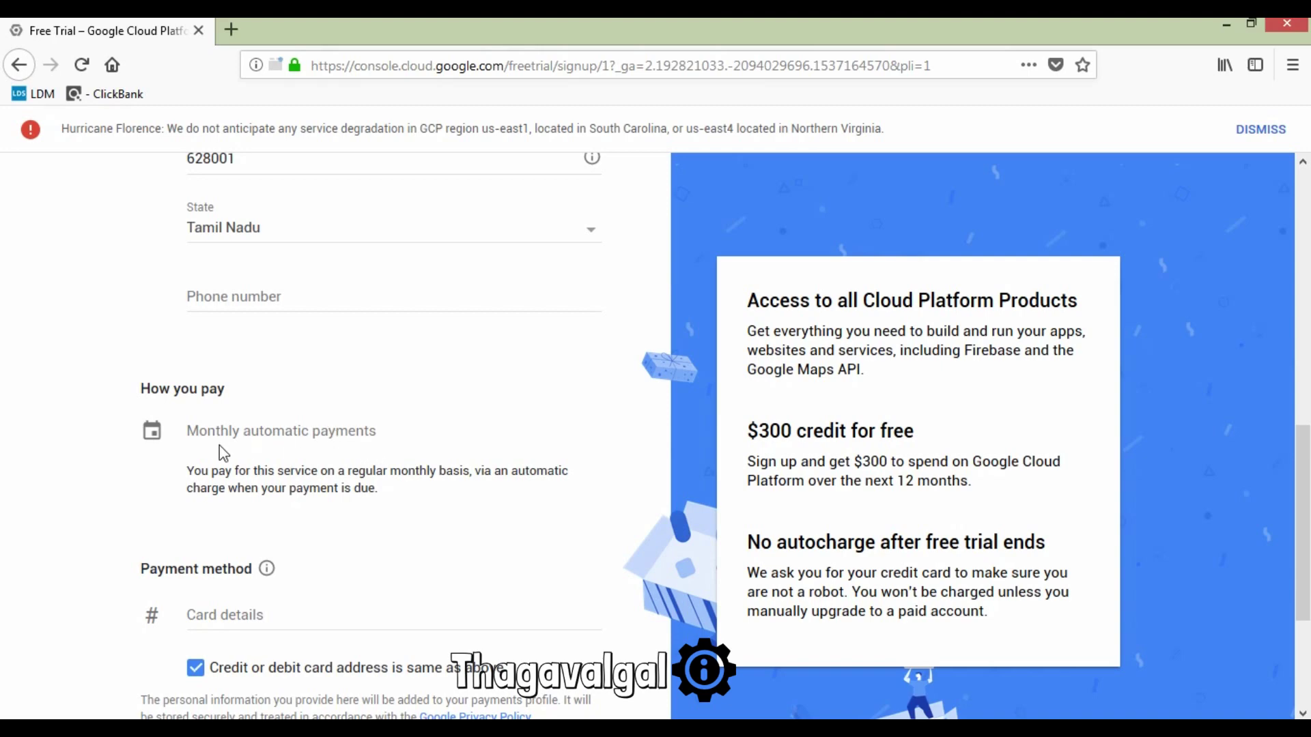
{"action": "scroll", "coordinate": [497, 471], "scroll_direction": "down", "scroll_amount": 2}
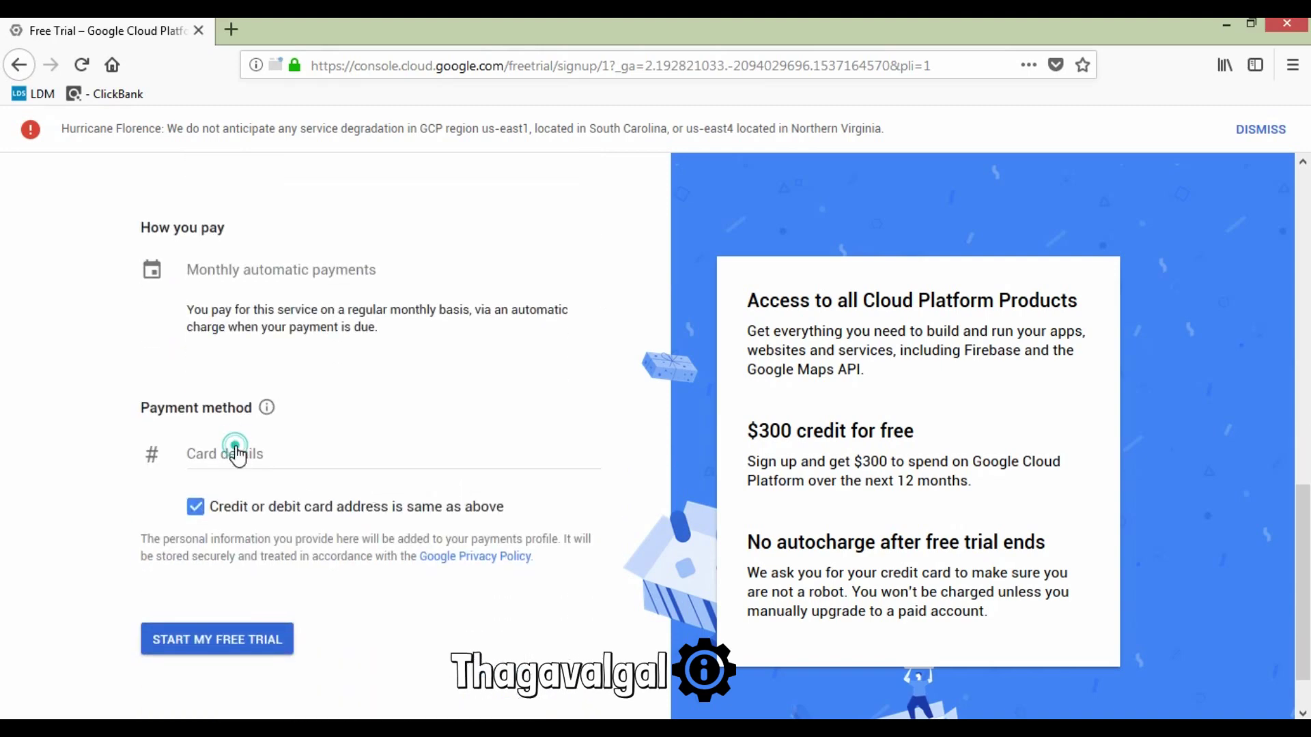
Step: Expand the Card details payment fields on the signup form
{"action": "left_click", "coordinate": [234, 453]}
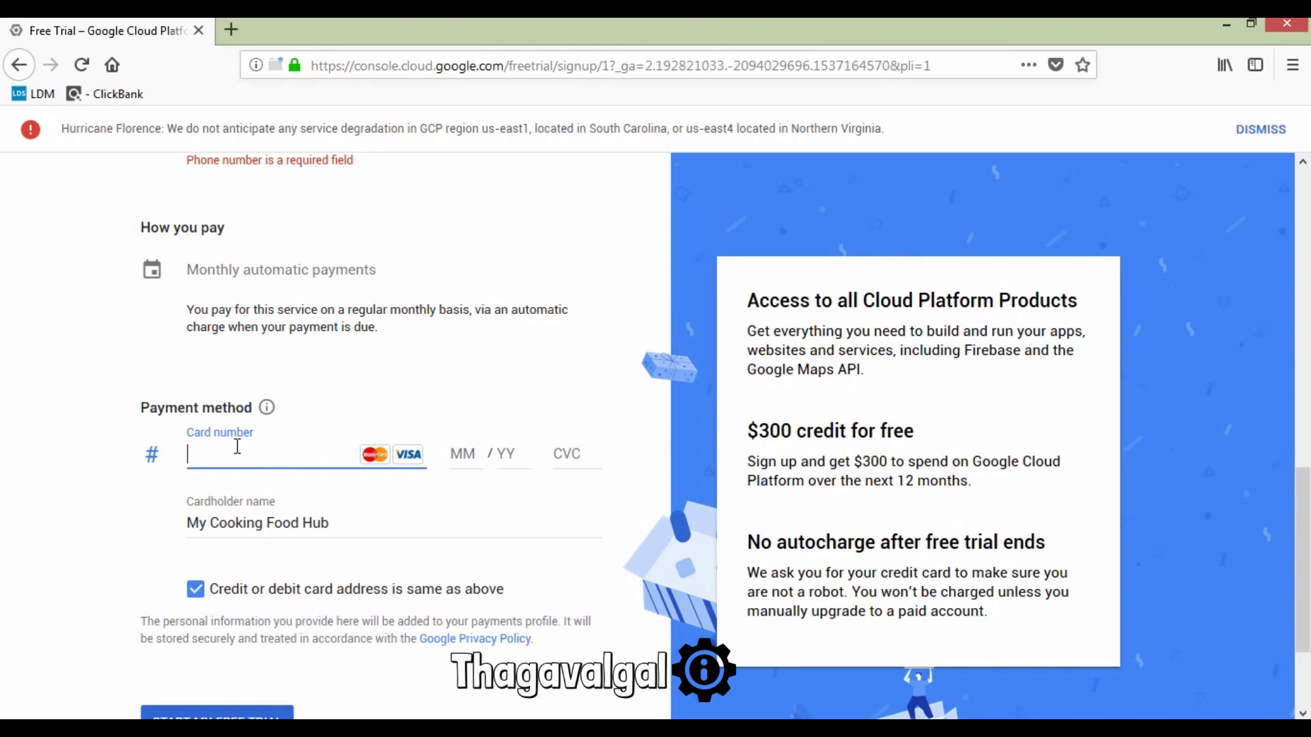
{"action": "scroll", "coordinate": [237, 449], "scroll_direction": "up", "scroll_amount": 2}
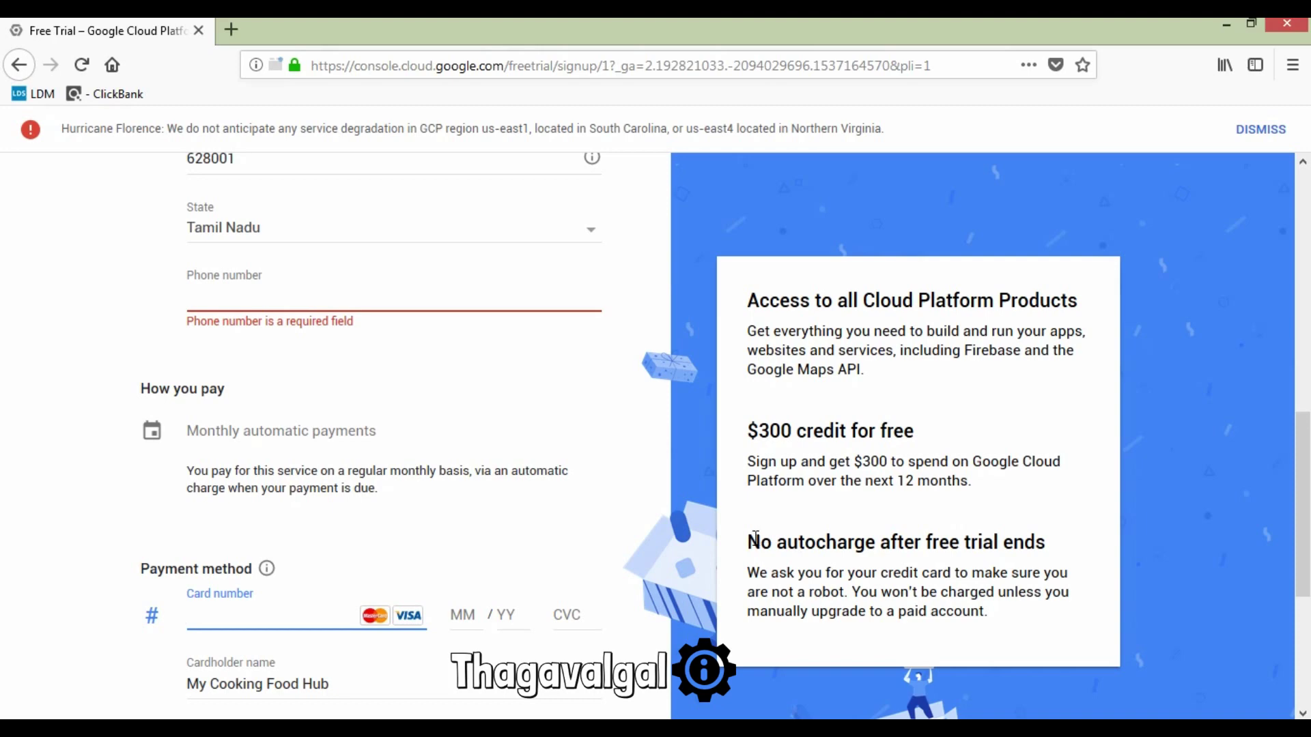
{"action": "left_click_drag", "start_coordinate": [747, 541], "coordinate": [1046, 544]}
{"action": "left_click", "coordinate": [1046, 545]}
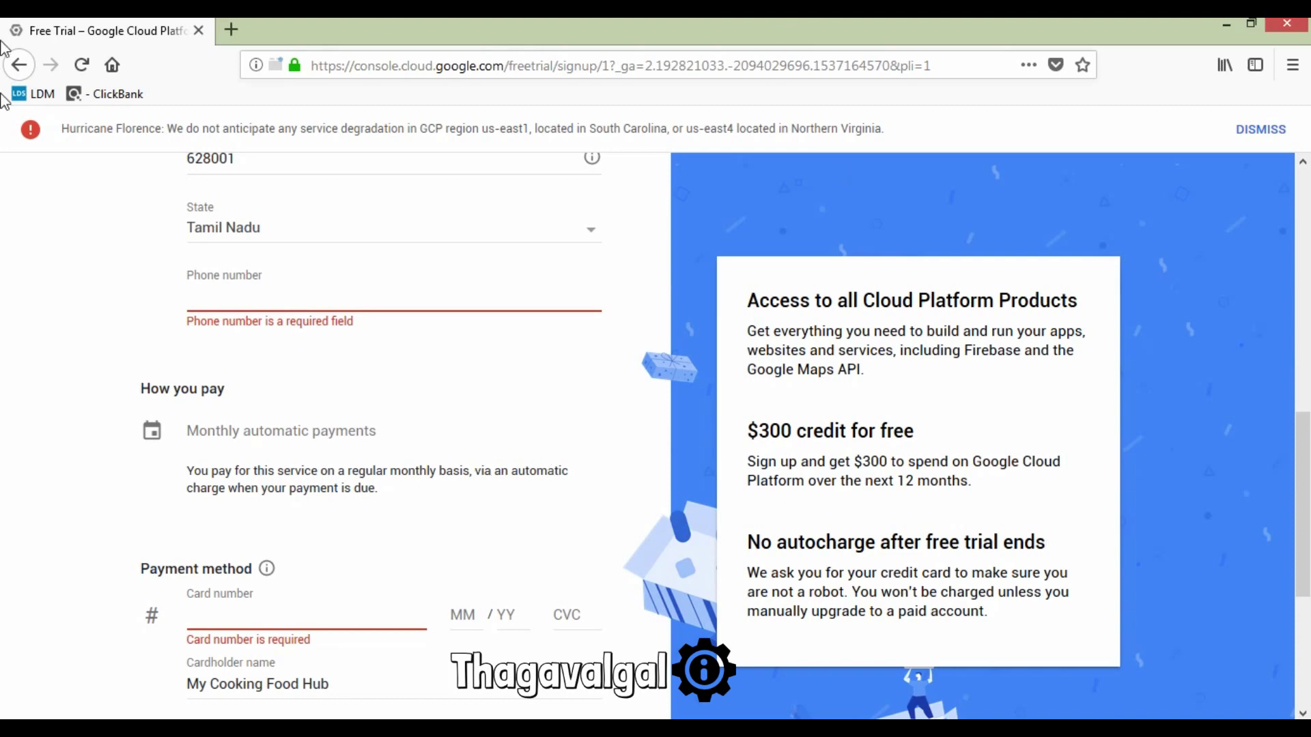
{"action": "scroll", "coordinate": [348, 428], "scroll_direction": "up", "scroll_amount": 3}
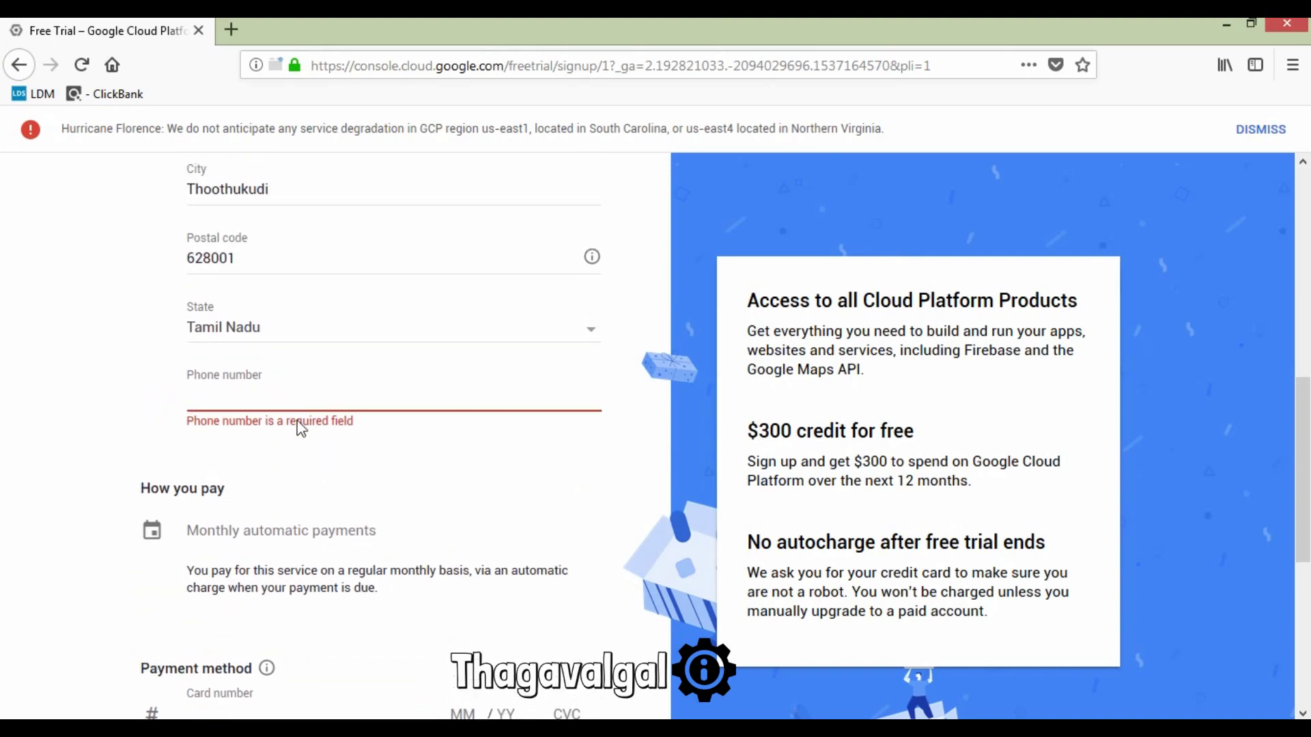
Step: Enter the contact phone number, then focus the Card number field
{"action": "left_click", "coordinate": [302, 459]}
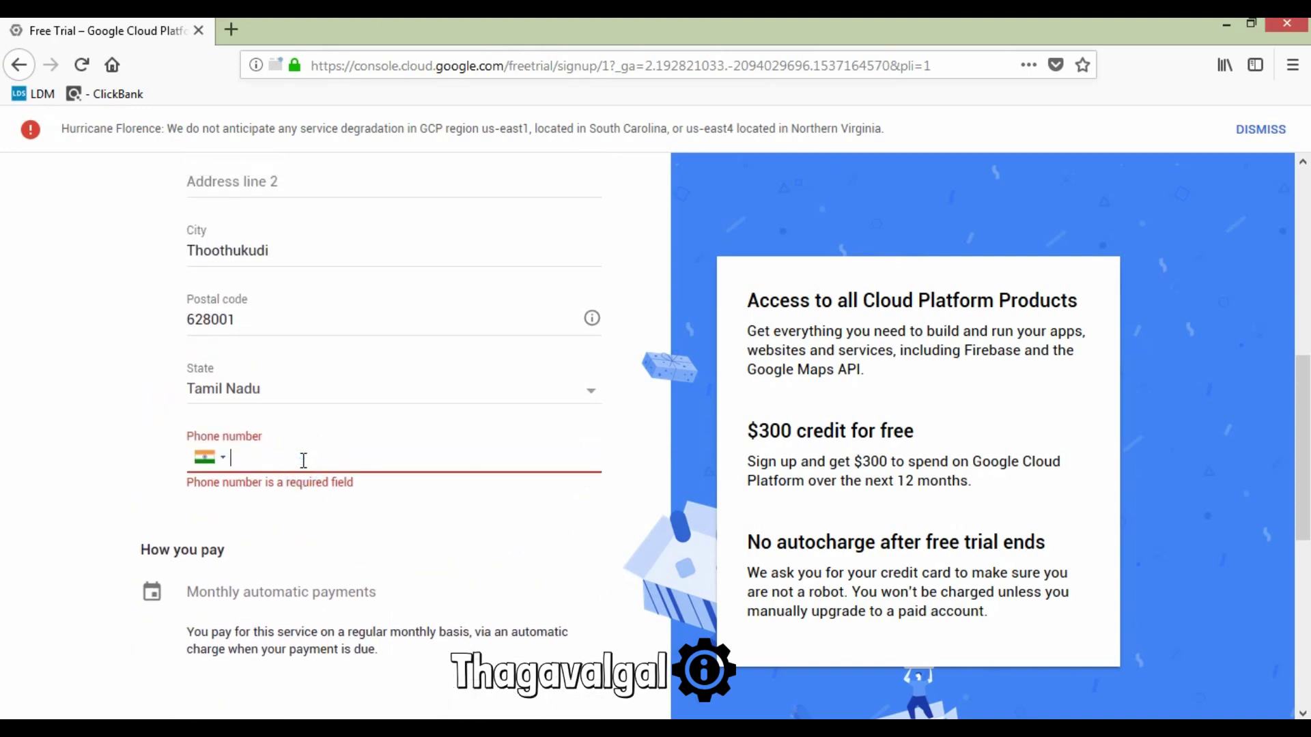
{"action": "scroll", "coordinate": [327, 561], "scroll_direction": "down", "scroll_amount": 3}
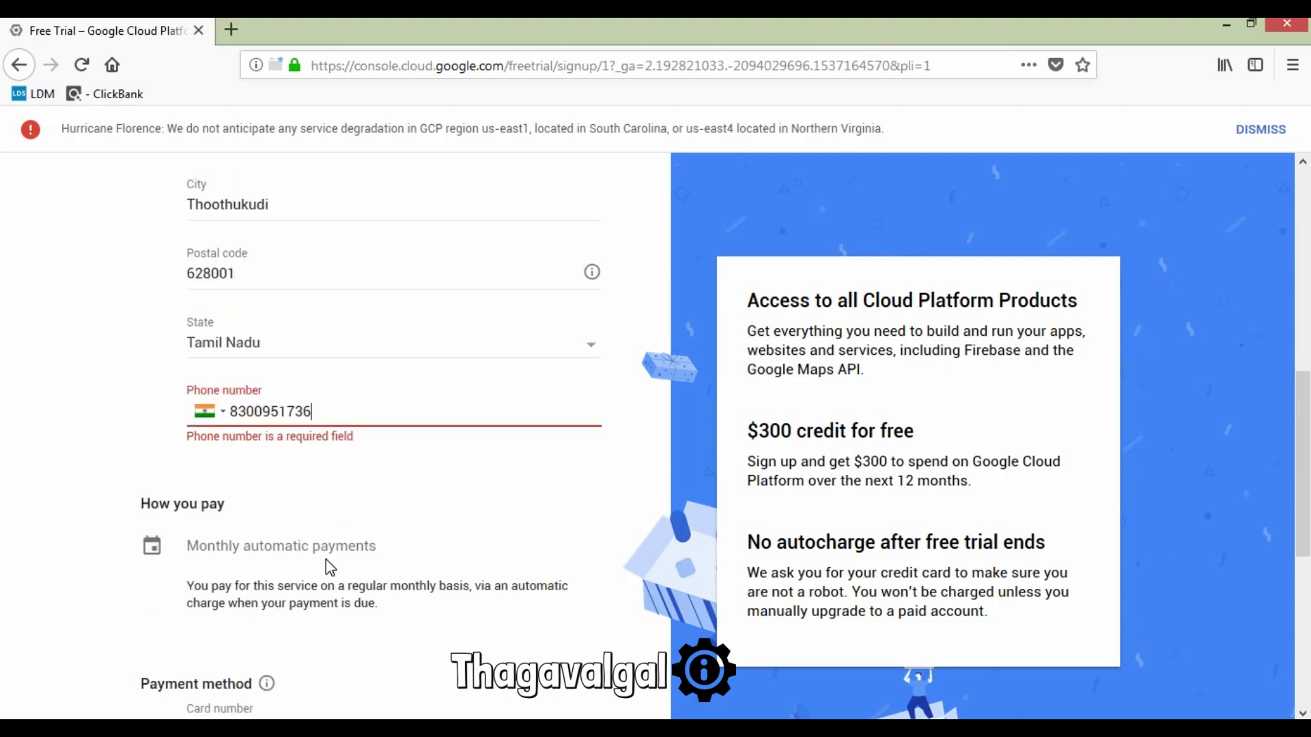
{"action": "scroll", "coordinate": [258, 512], "scroll_direction": "down", "scroll_amount": 3}
{"action": "left_click", "coordinate": [266, 371]}
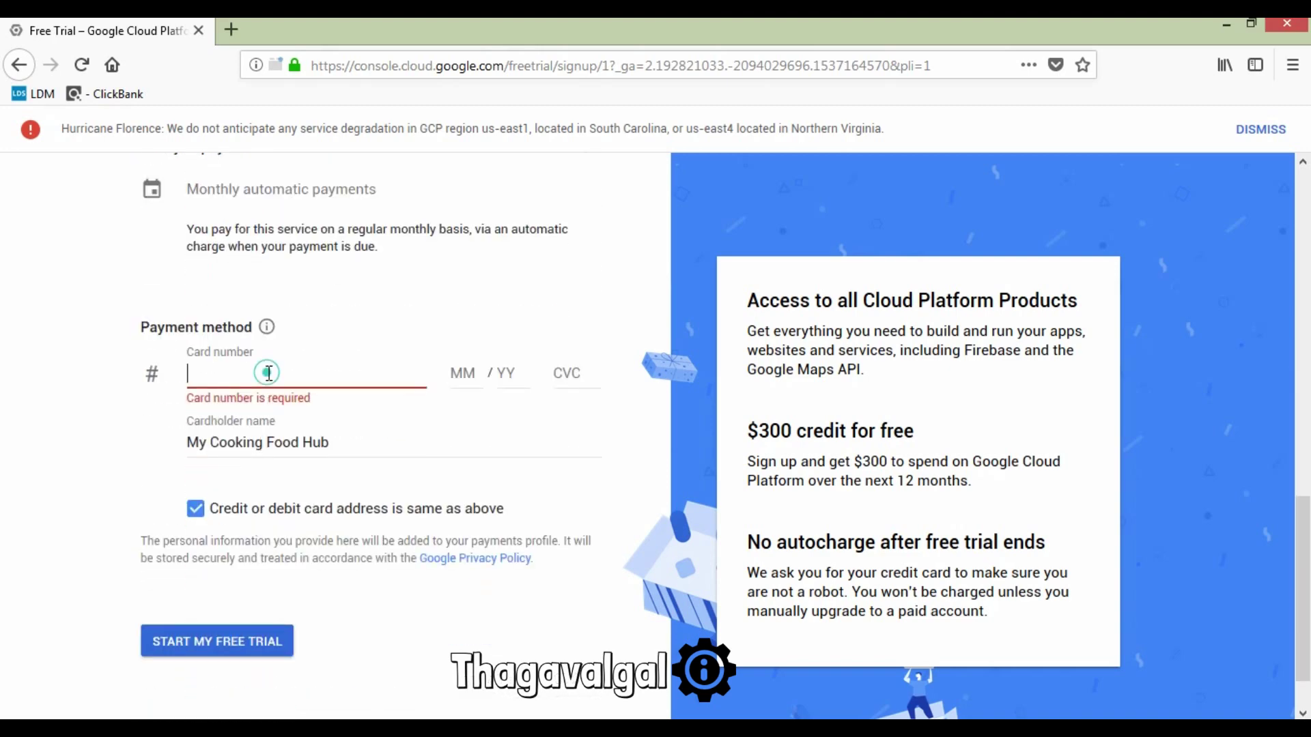
{"action": "scroll", "coordinate": [269, 373], "scroll_direction": "down", "scroll_amount": 1}
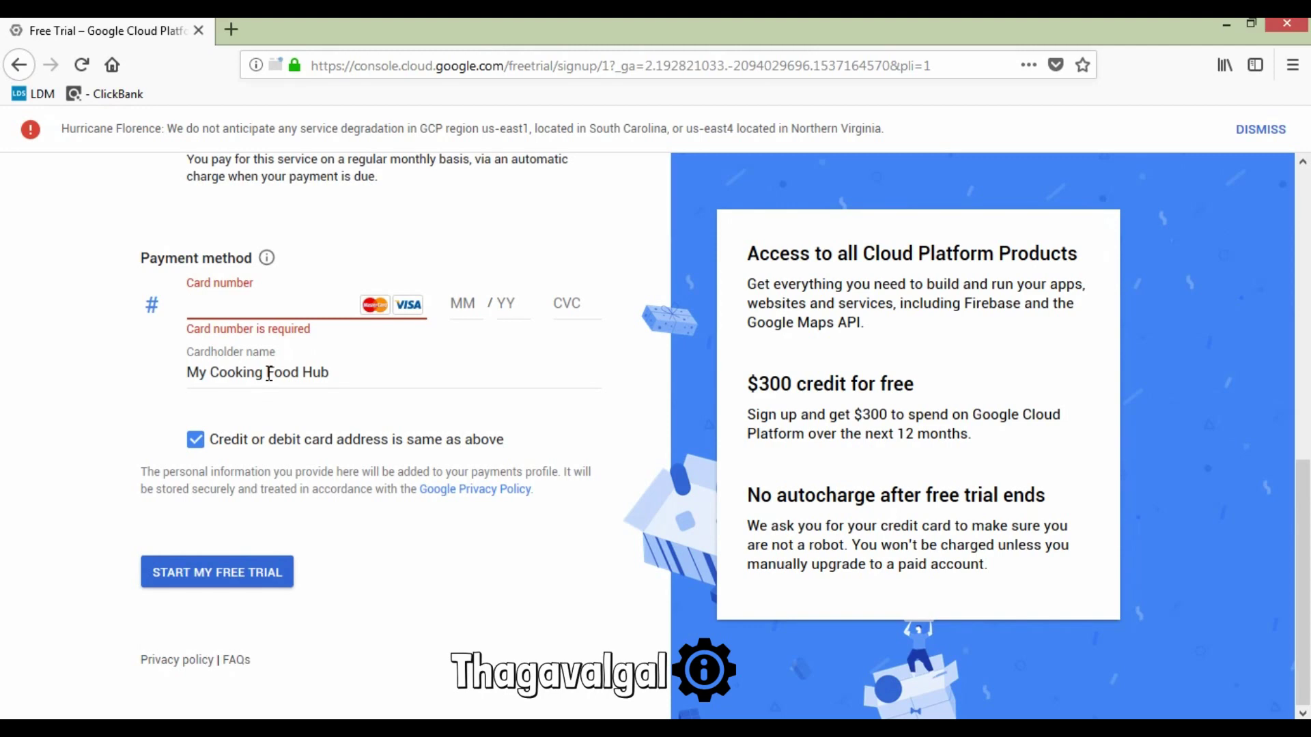
{"action": "left_click", "coordinate": [215, 577]}
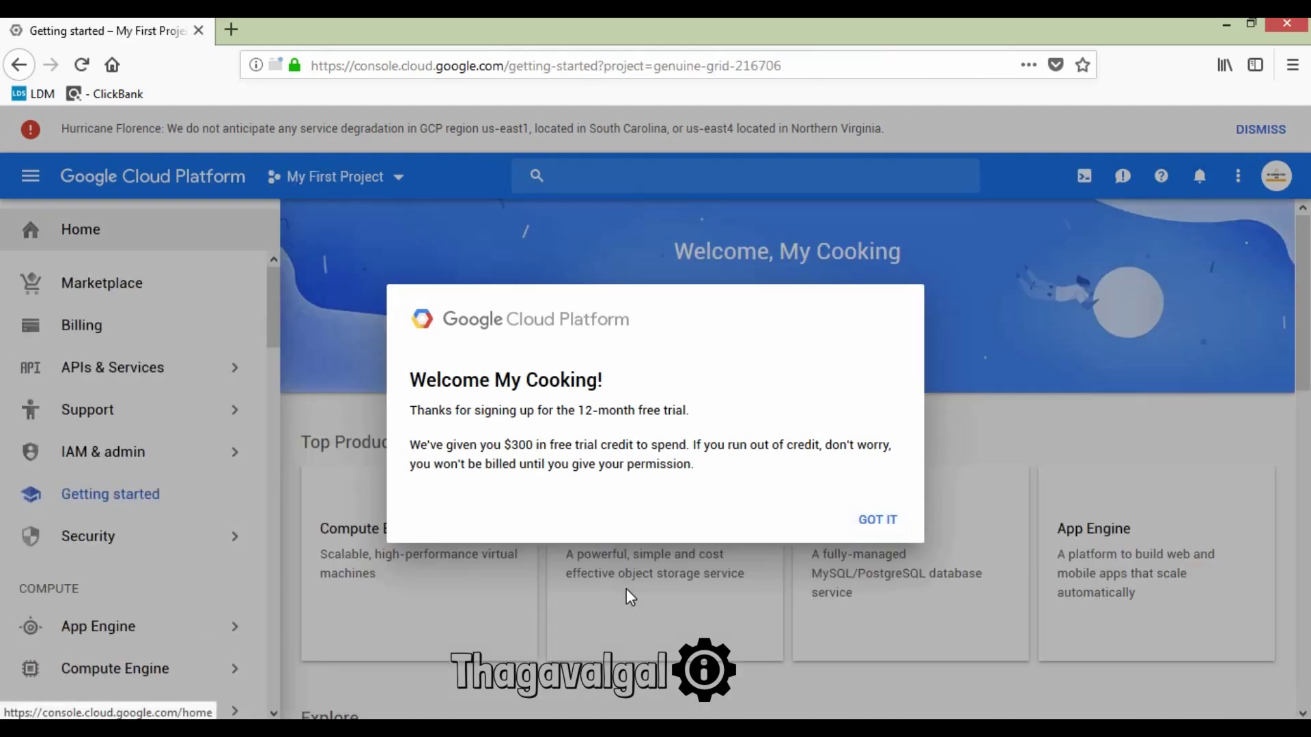
{"action": "left_click", "coordinate": [893, 521]}
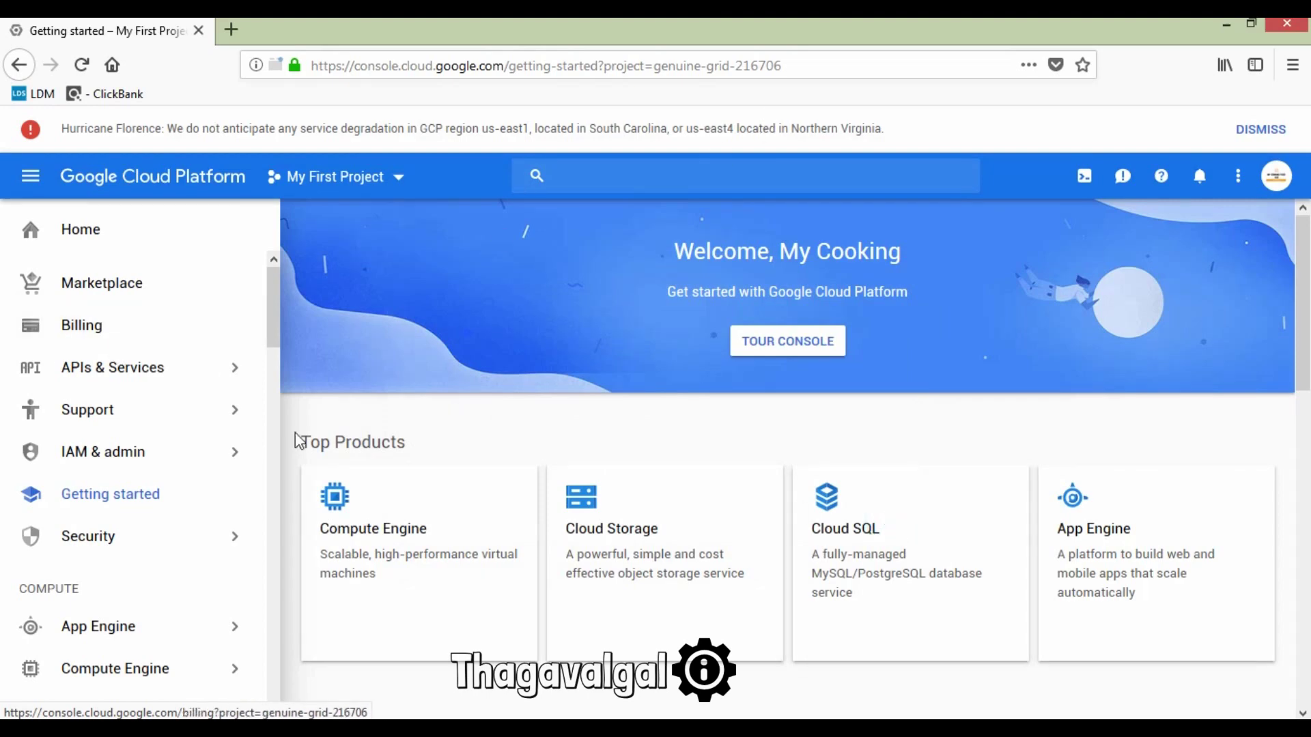
{"action": "scroll", "coordinate": [591, 393], "scroll_direction": "down", "scroll_amount": 3}
{"action": "scroll", "coordinate": [592, 403], "scroll_direction": "down", "scroll_amount": 8}
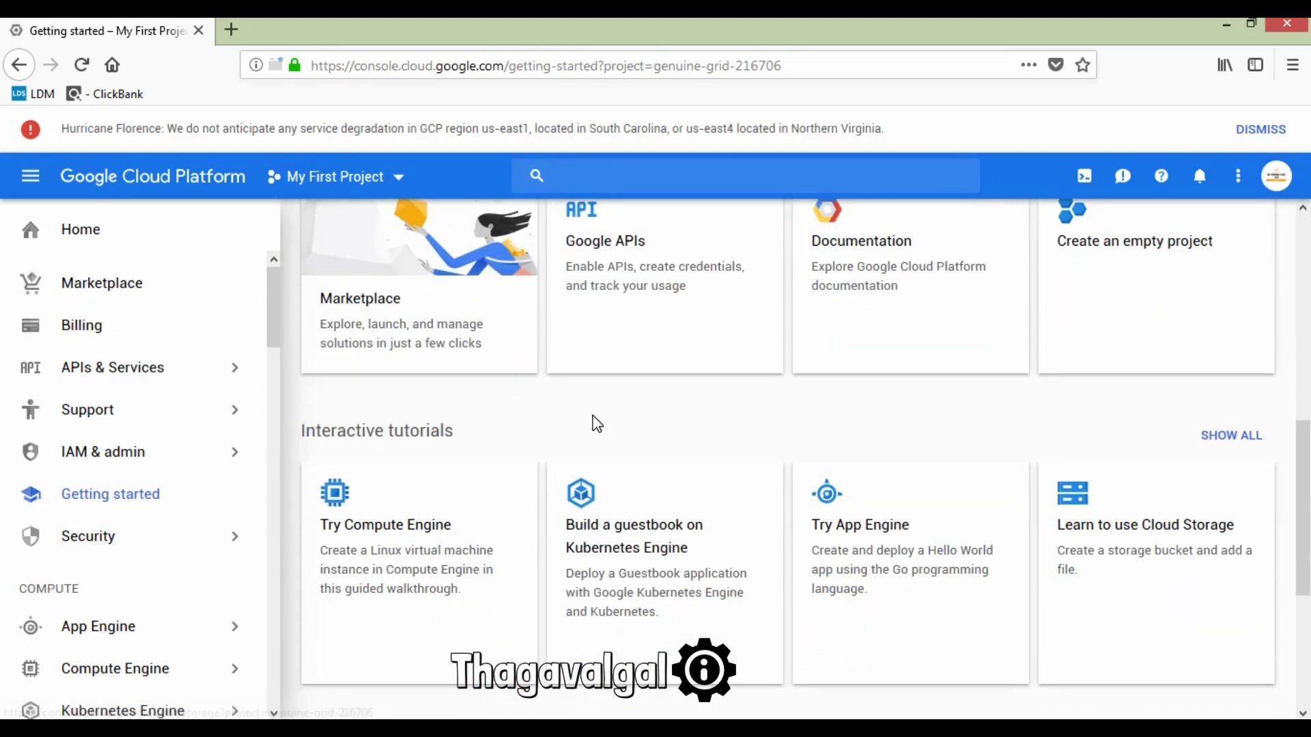
{"action": "scroll", "coordinate": [592, 409], "scroll_direction": "up", "scroll_amount": 12}
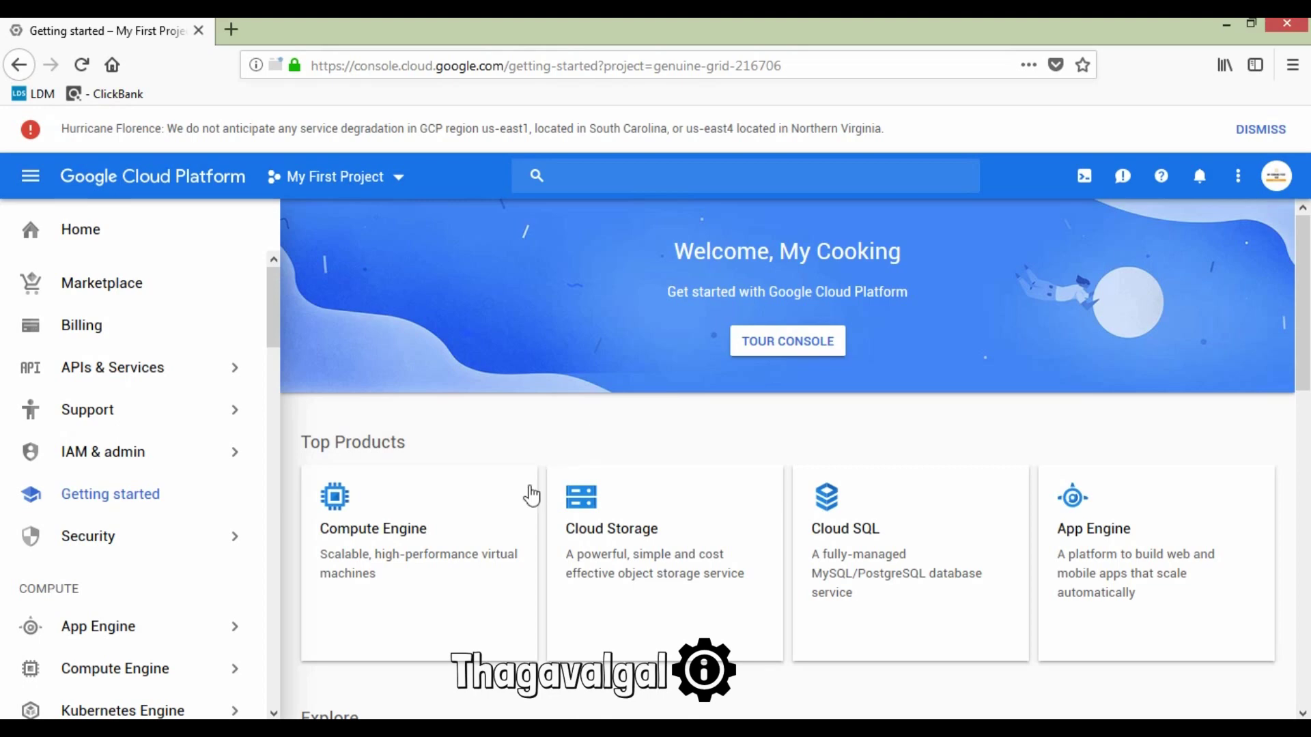
{"action": "scroll", "coordinate": [389, 464], "scroll_direction": "down", "scroll_amount": 1}
{"action": "scroll", "coordinate": [389, 464], "scroll_direction": "down", "scroll_amount": 3}
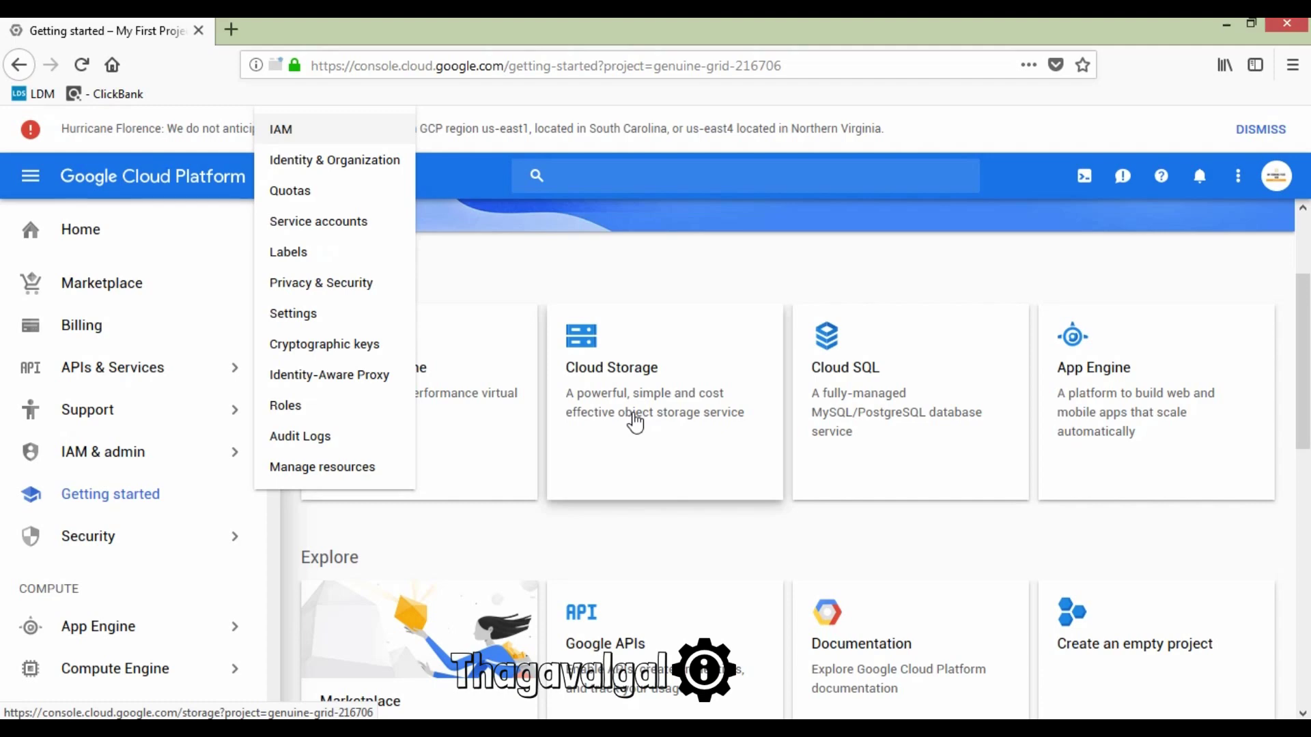
{"action": "middle_click", "coordinate": [632, 424]}
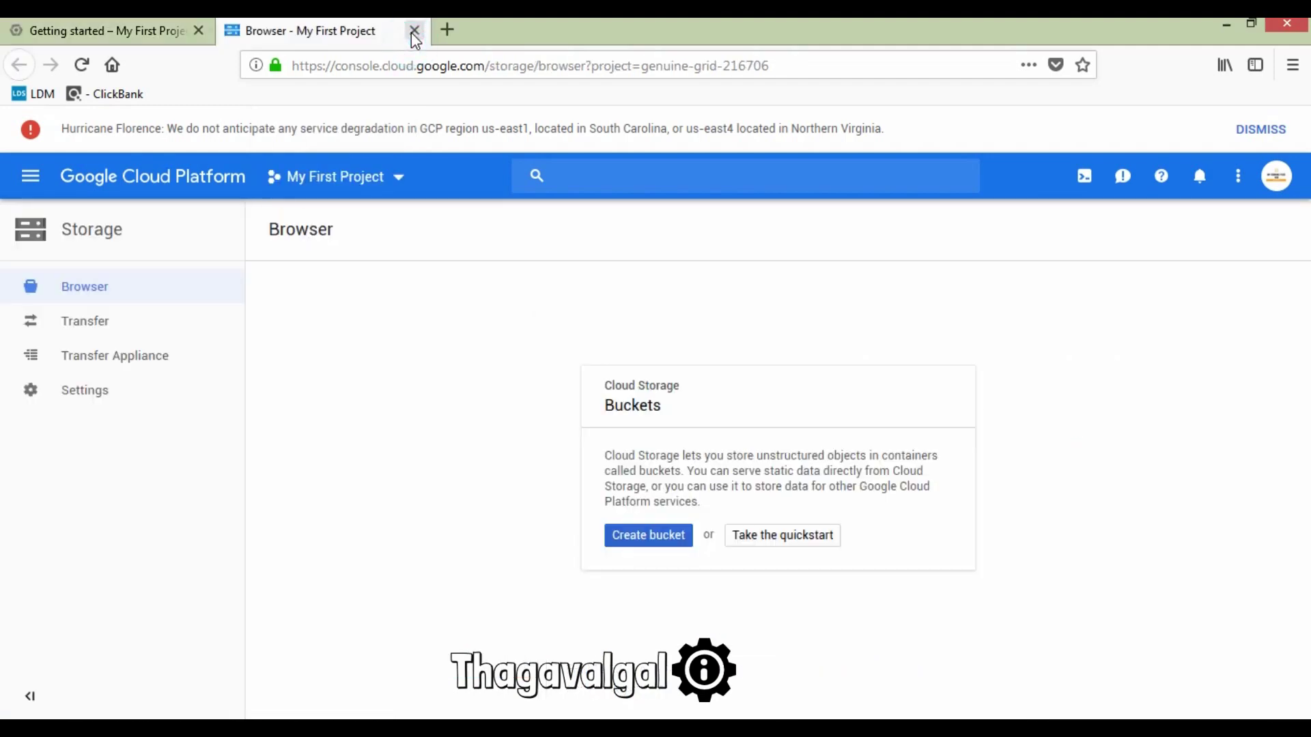
{"action": "left_click", "coordinate": [414, 32]}
{"action": "scroll", "coordinate": [453, 375], "scroll_direction": "up", "scroll_amount": 5}
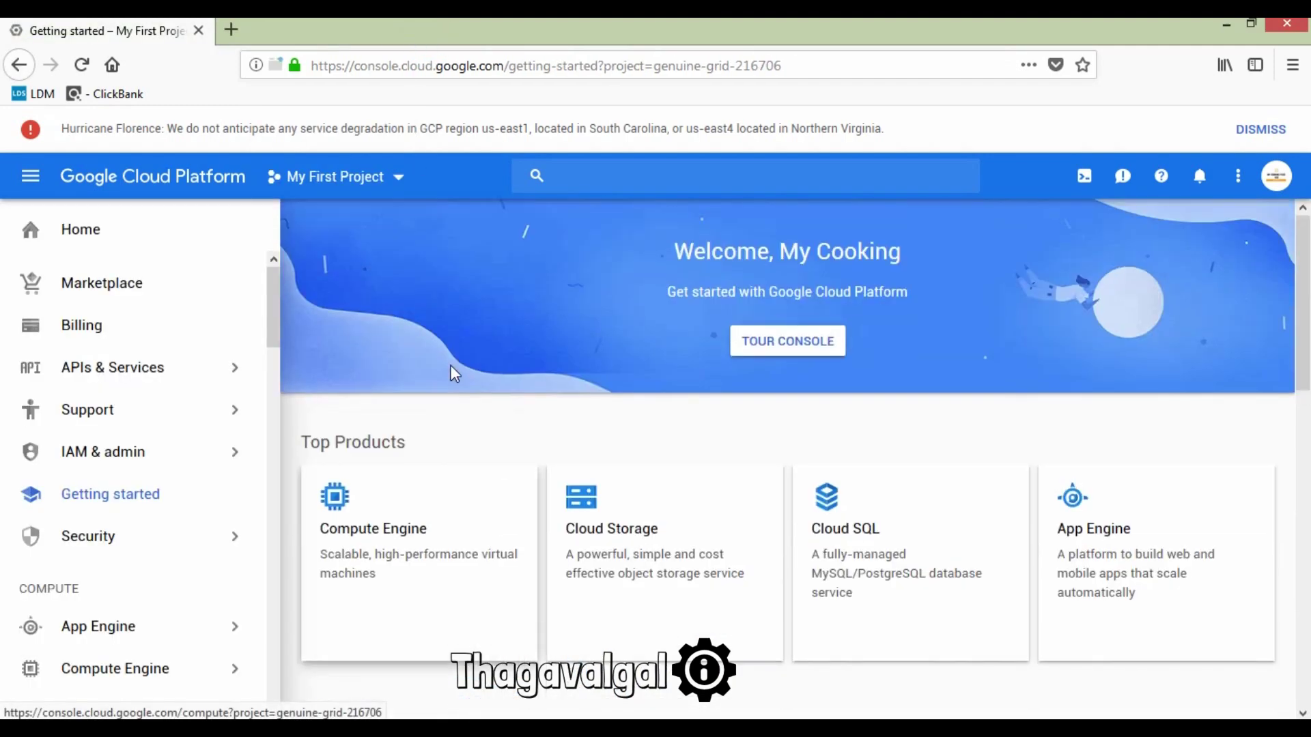
{"action": "scroll", "coordinate": [453, 375], "scroll_direction": "down", "scroll_amount": 1}
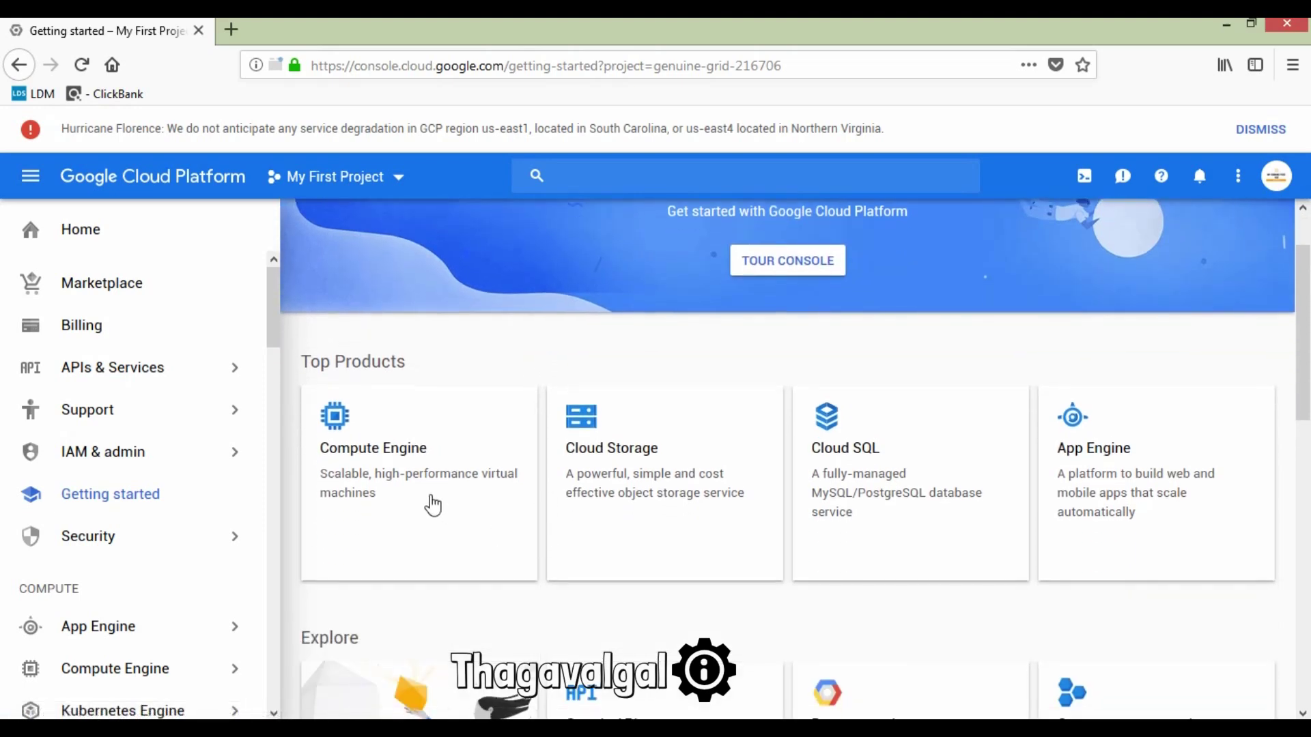
Step: Go to Compute Engine and start creating a new VM instance
{"action": "left_click", "coordinate": [392, 486]}
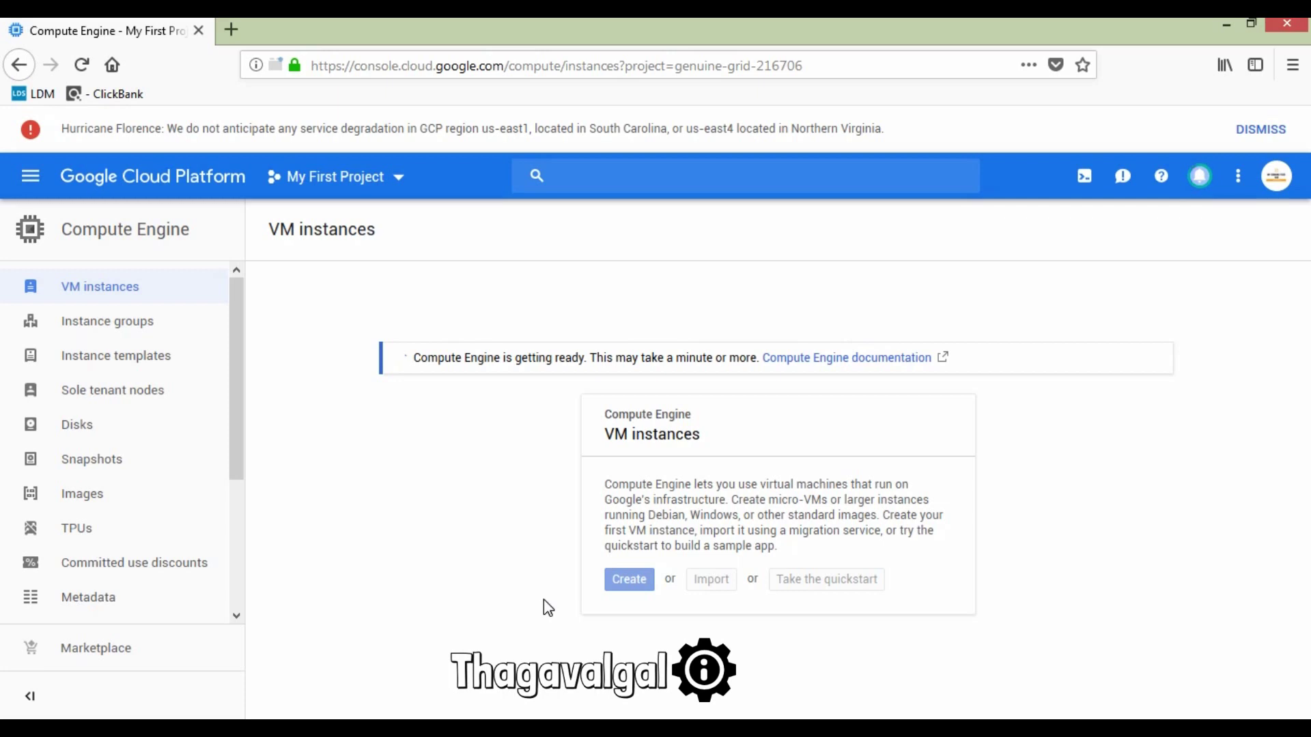
{"action": "left_click", "coordinate": [639, 535]}
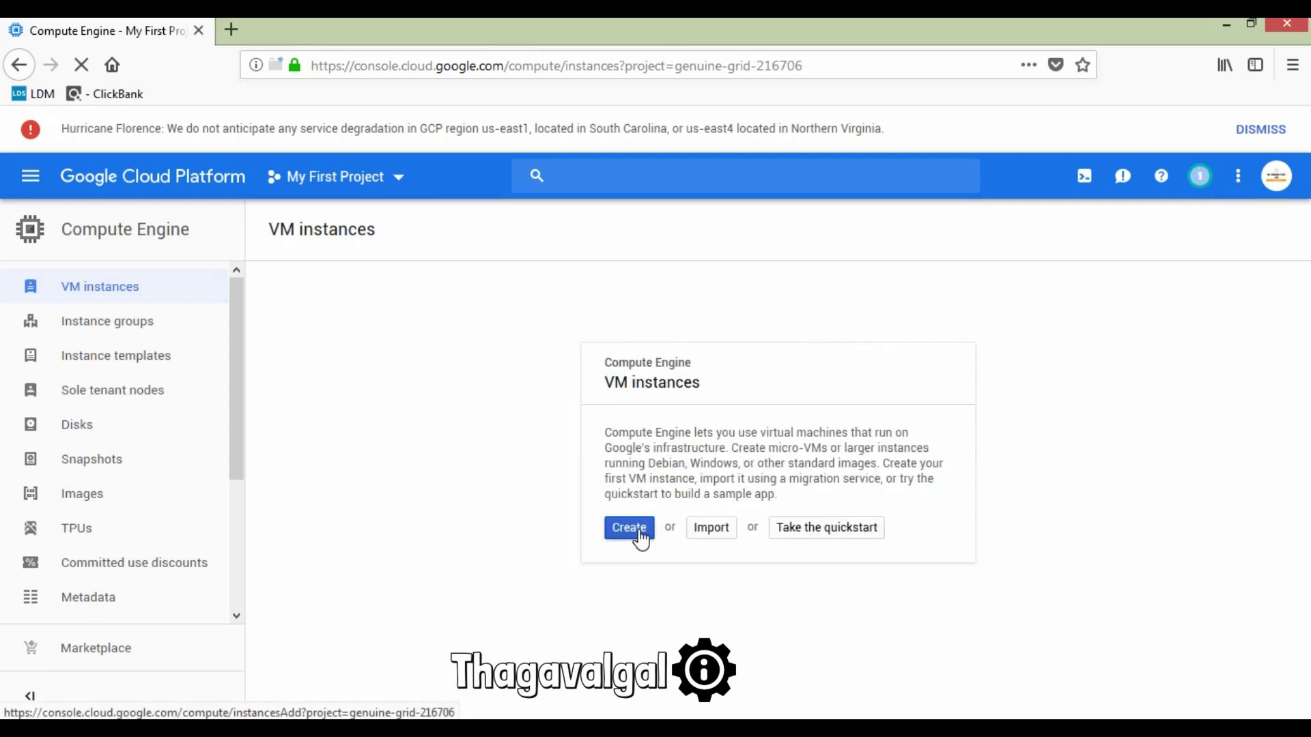
{"action": "left_click", "coordinate": [629, 528]}
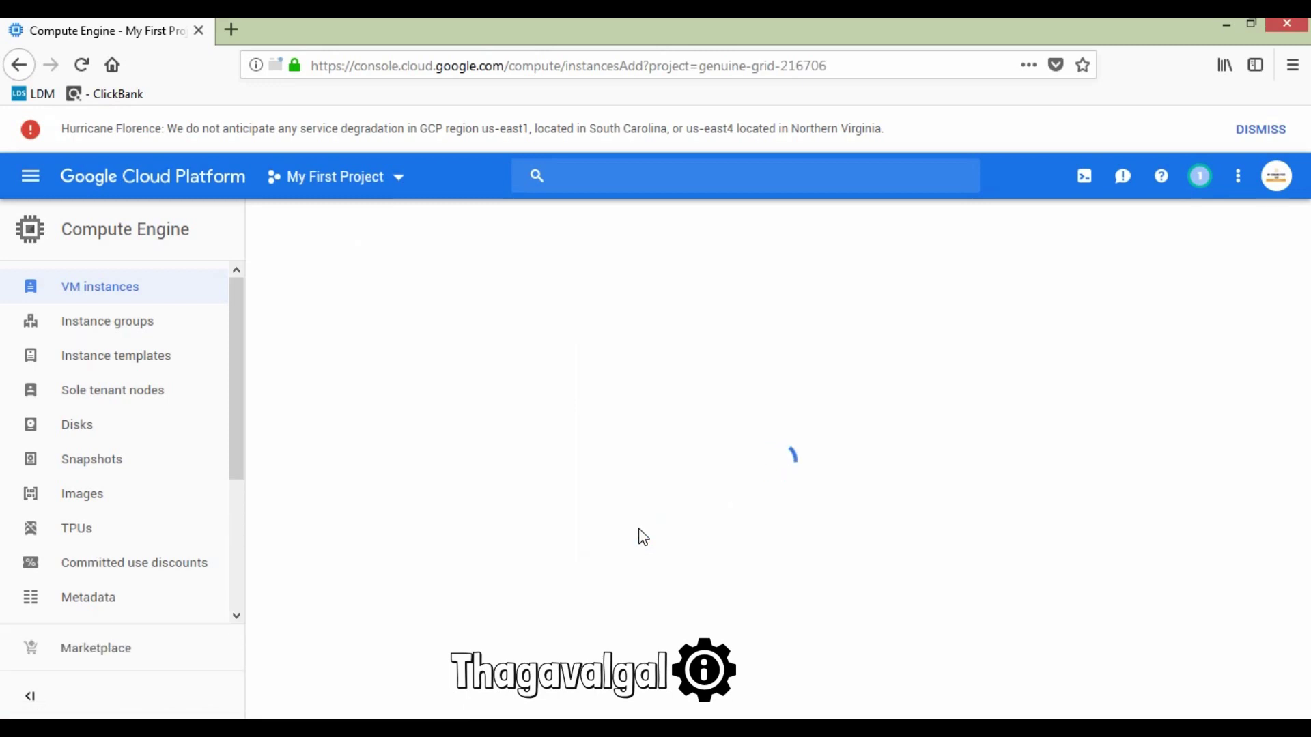
Step: Keep the name instance-1 and place it in region us-west2 (Los Angeles), zone us-west2-a
{"action": "left_click", "coordinate": [643, 537]}
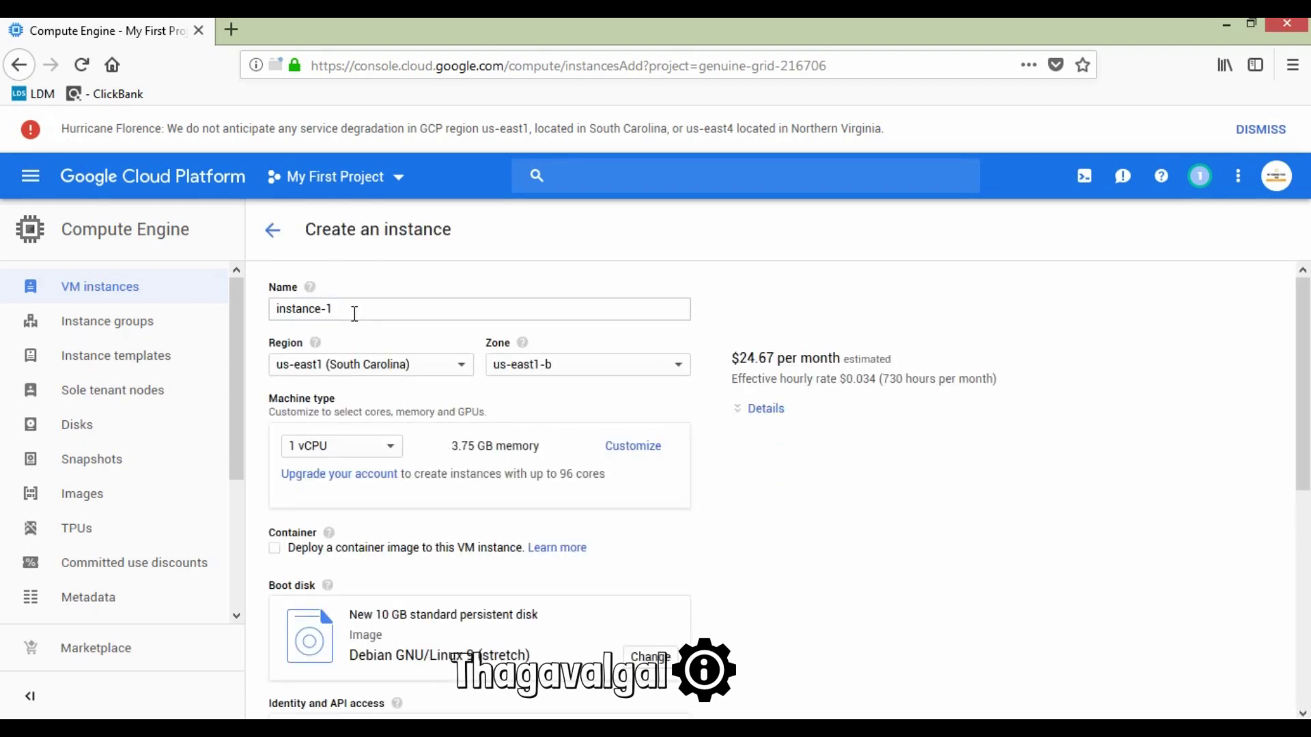
{"action": "scroll", "coordinate": [424, 377], "scroll_direction": "down", "scroll_amount": 2}
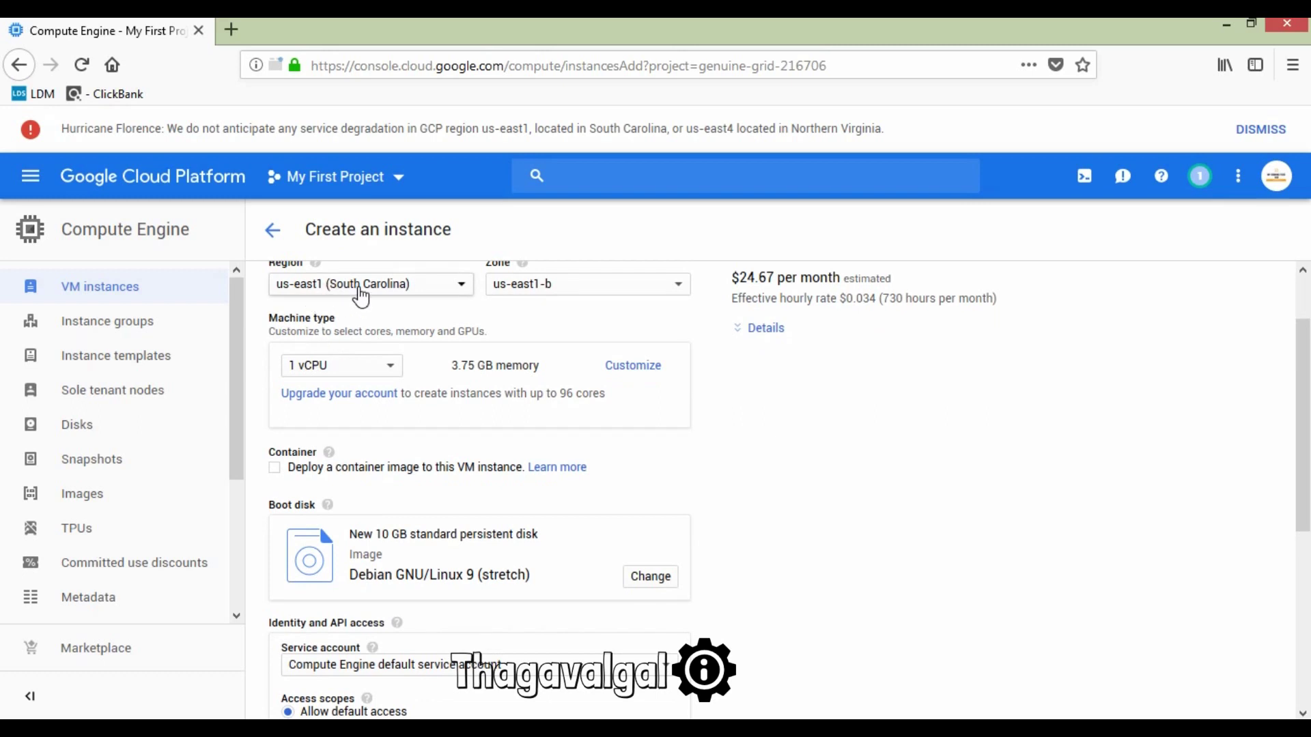
{"action": "left_click", "coordinate": [410, 288]}
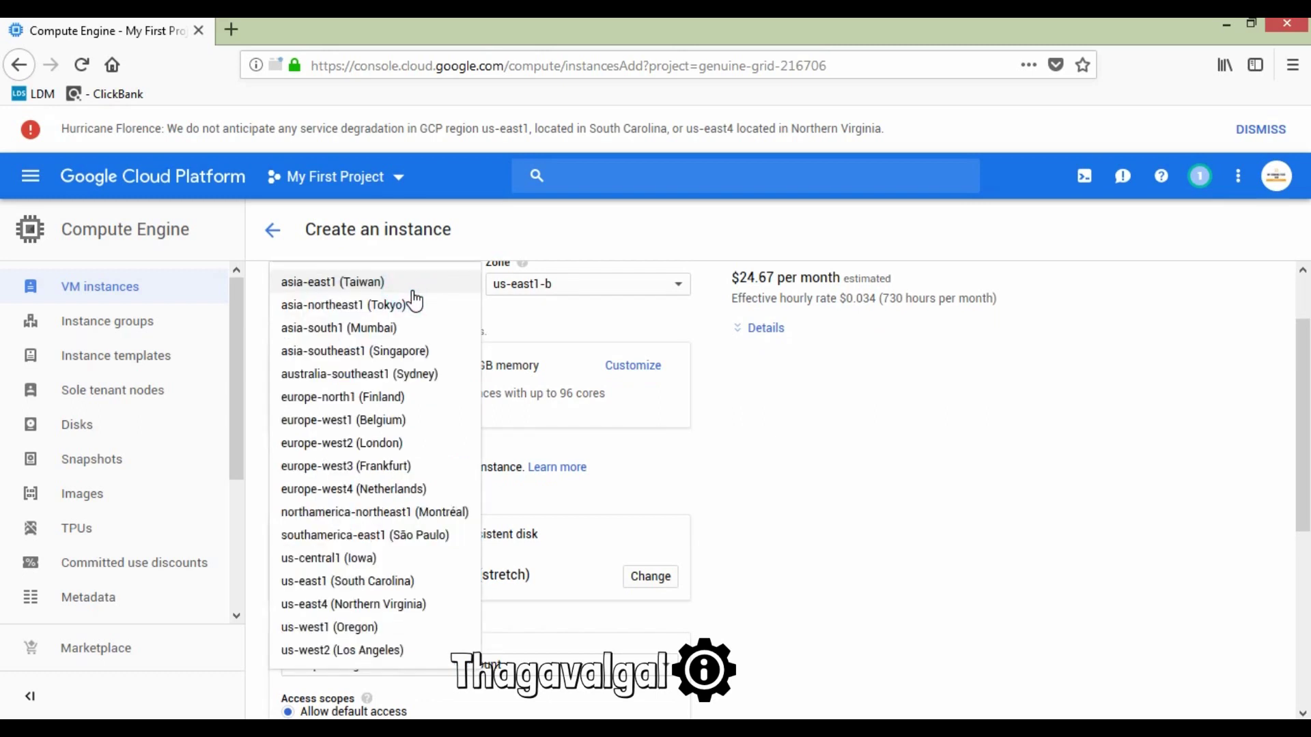
{"action": "scroll", "coordinate": [392, 410], "scroll_direction": "down", "scroll_amount": 2}
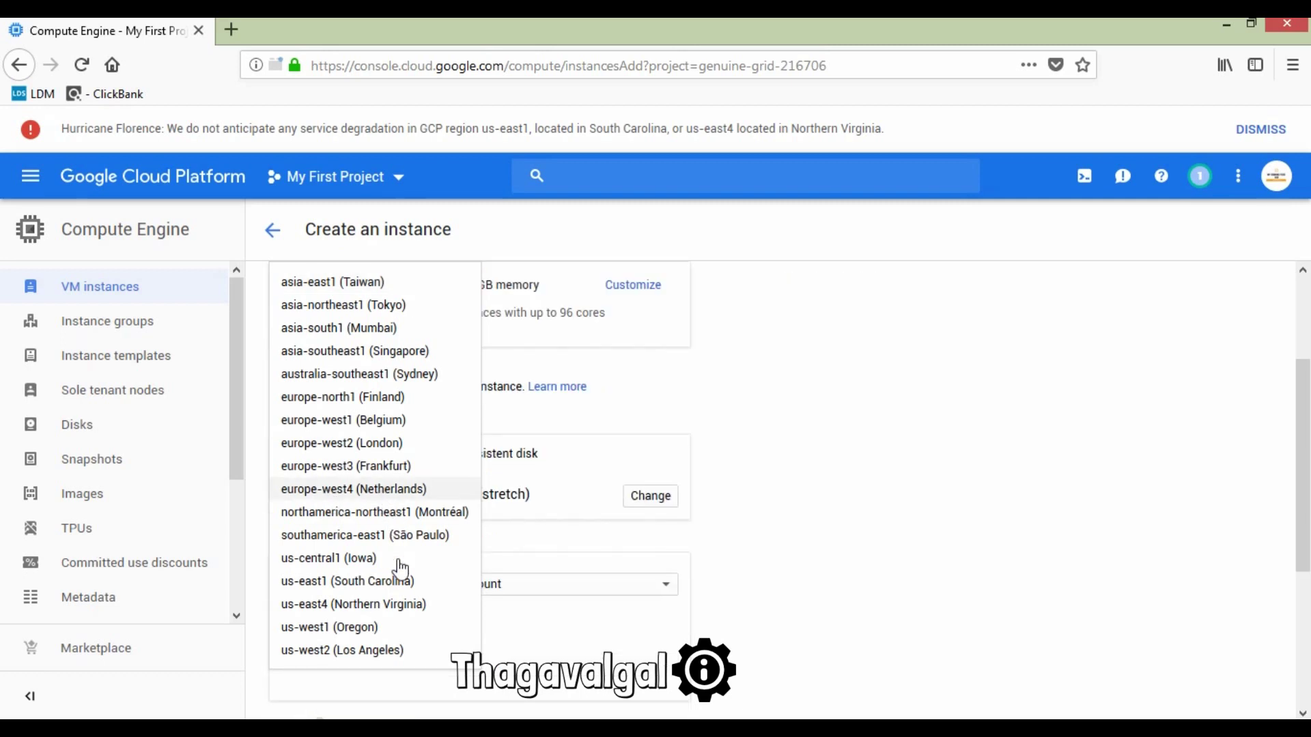
{"action": "left_click", "coordinate": [392, 652]}
{"action": "scroll", "coordinate": [443, 519], "scroll_direction": "up", "scroll_amount": 2}
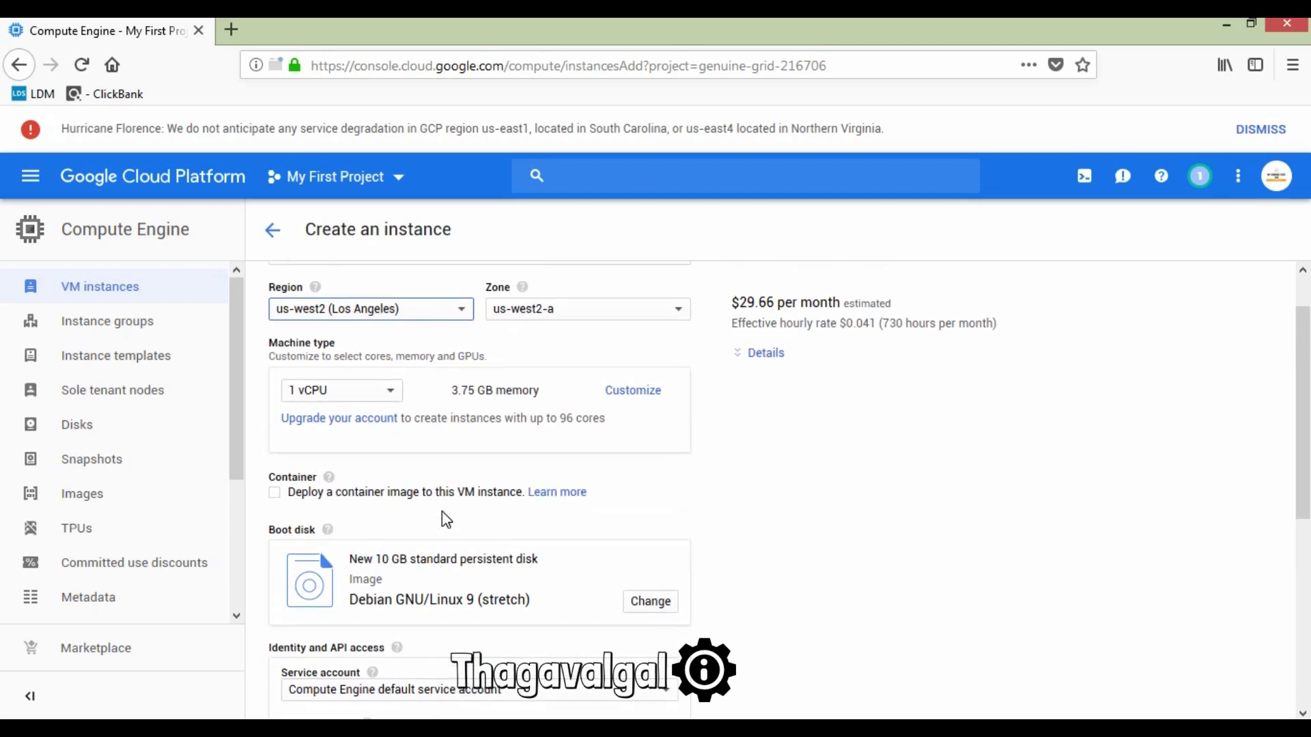
{"action": "scroll", "coordinate": [445, 519], "scroll_direction": "up", "scroll_amount": 1}
{"action": "left_click", "coordinate": [619, 364]}
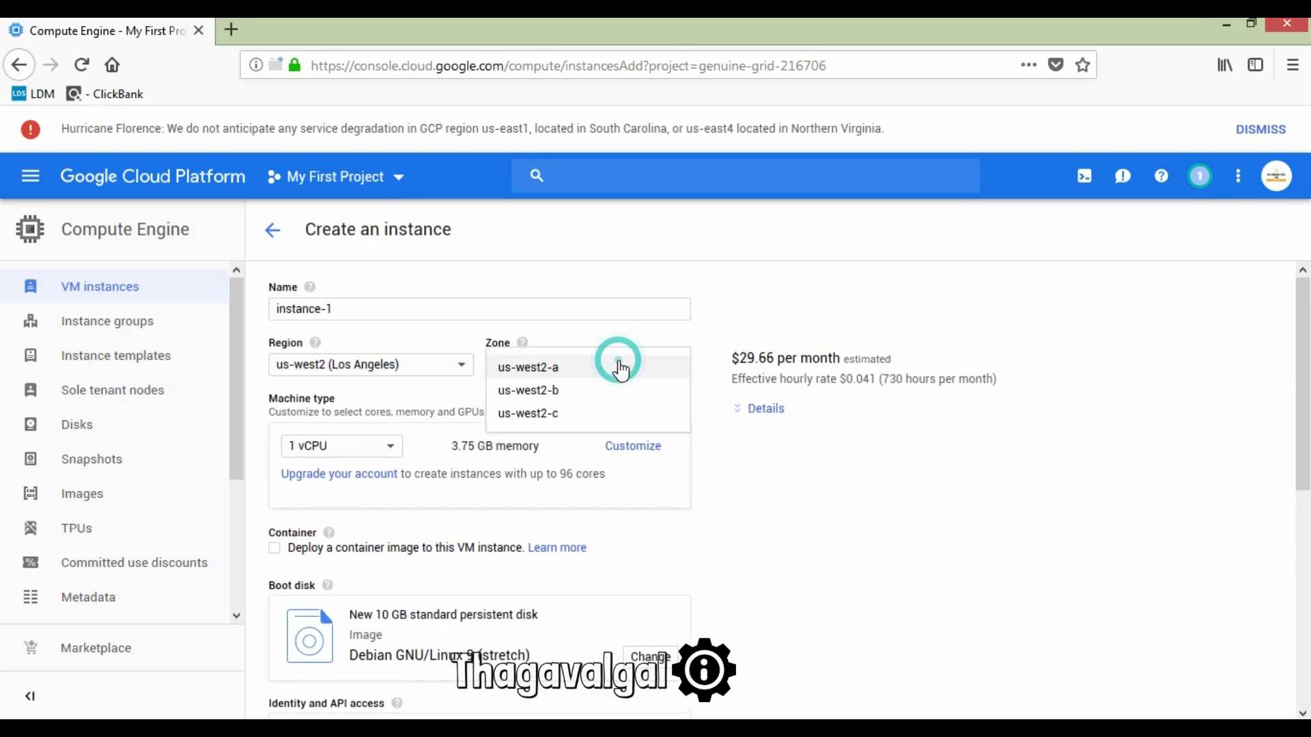
{"action": "left_click", "coordinate": [619, 368]}
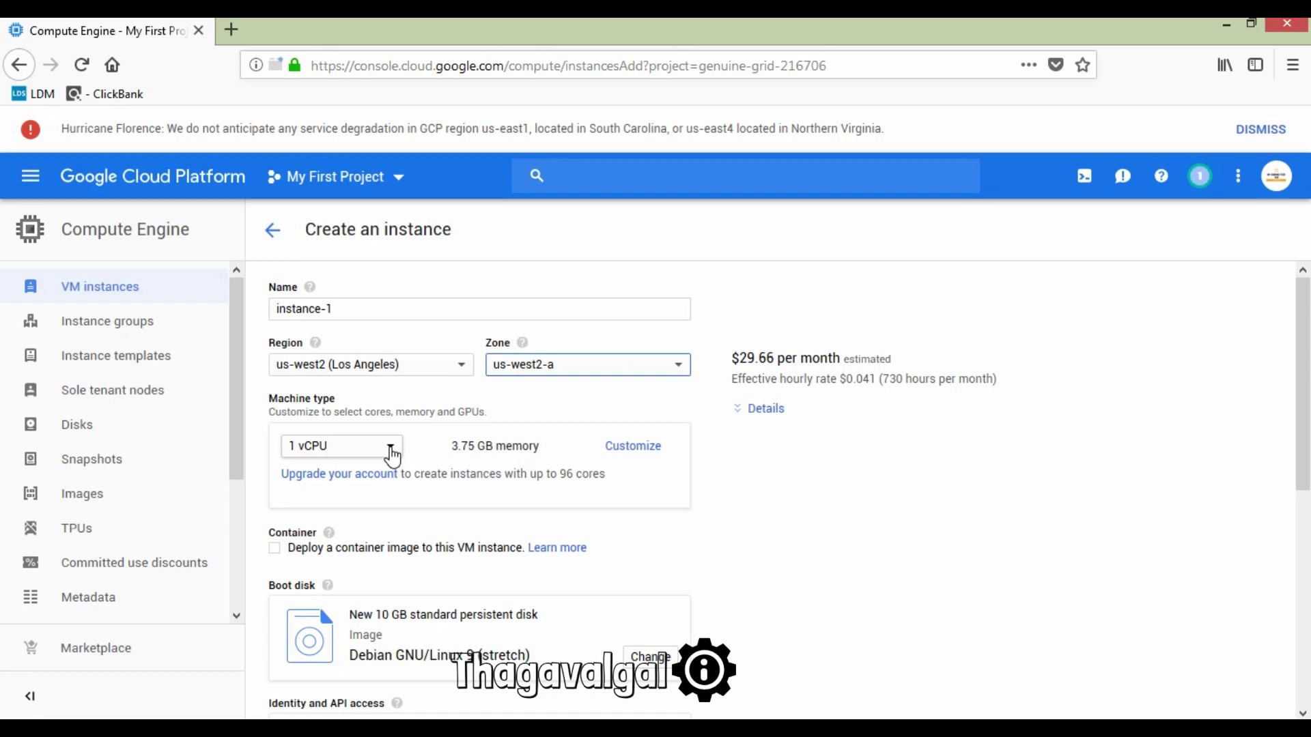
Step: Choose the 8 vCPU, 30 GB memory machine type and open the boot disk chooser
{"action": "left_click", "coordinate": [391, 451]}
{"action": "left_click", "coordinate": [391, 450]}
{"action": "scroll", "coordinate": [389, 450], "scroll_direction": "down", "scroll_amount": 2}
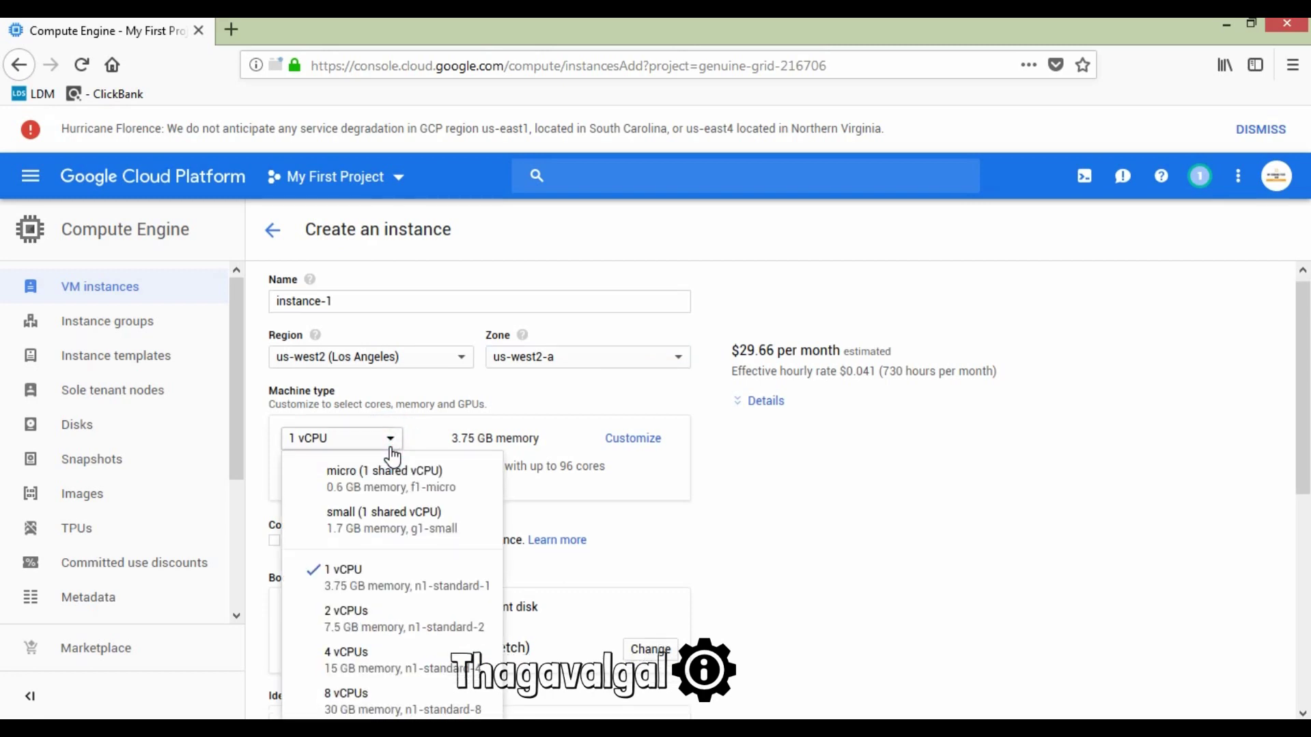
{"action": "scroll", "coordinate": [380, 621], "scroll_direction": "down", "scroll_amount": 2}
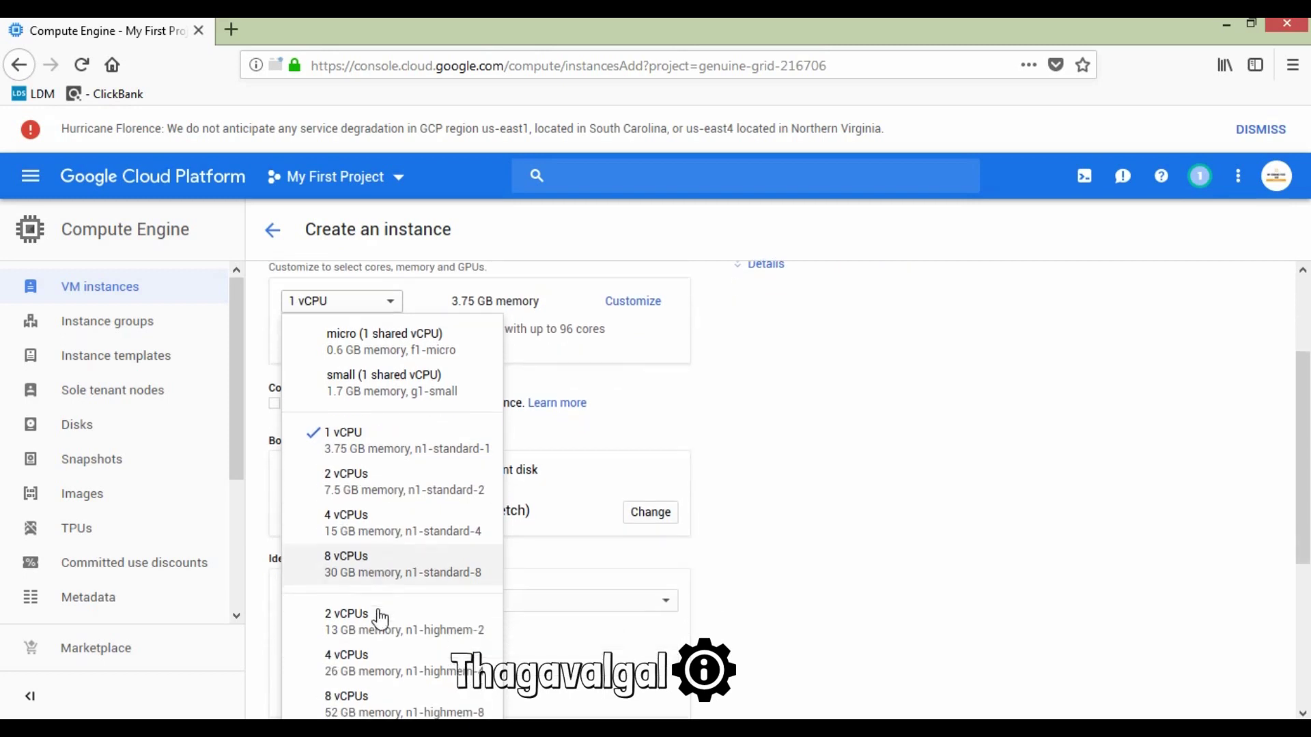
{"action": "left_click", "coordinate": [378, 550]}
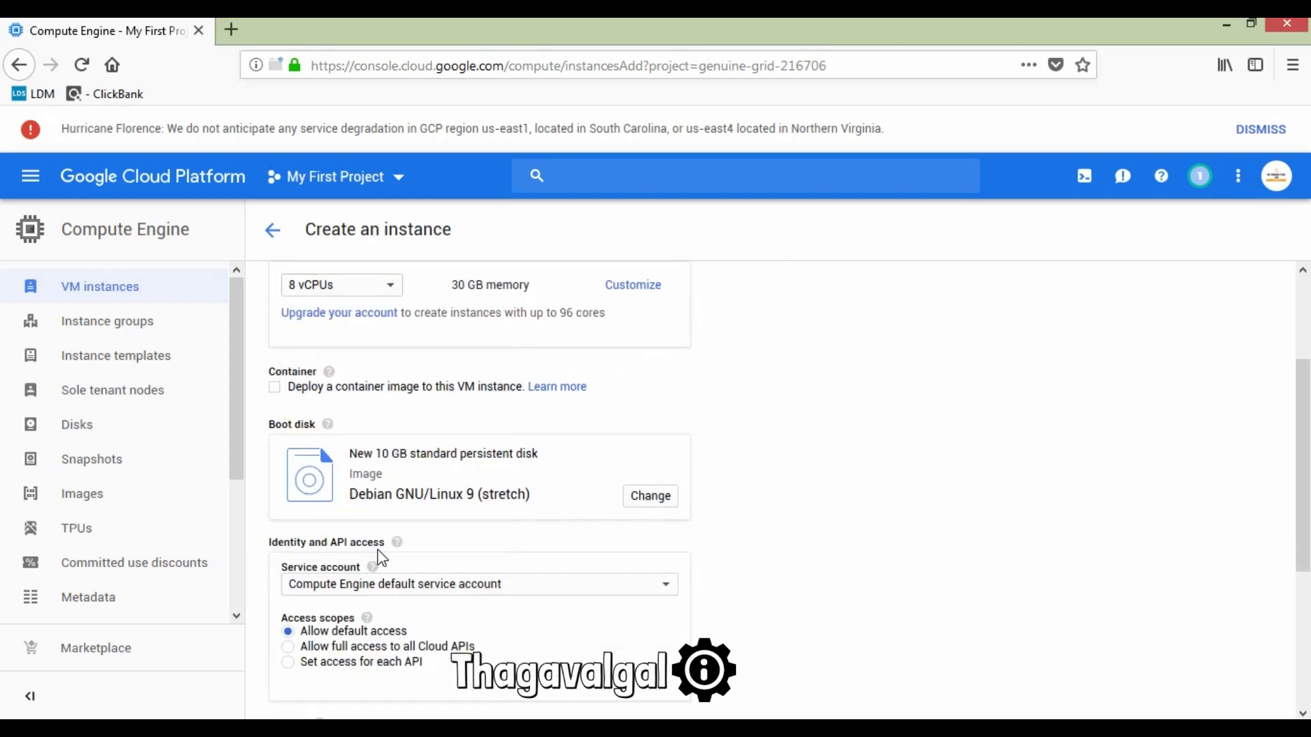
{"action": "left_click", "coordinate": [489, 286]}
{"action": "scroll", "coordinate": [427, 384], "scroll_direction": "down", "scroll_amount": 1}
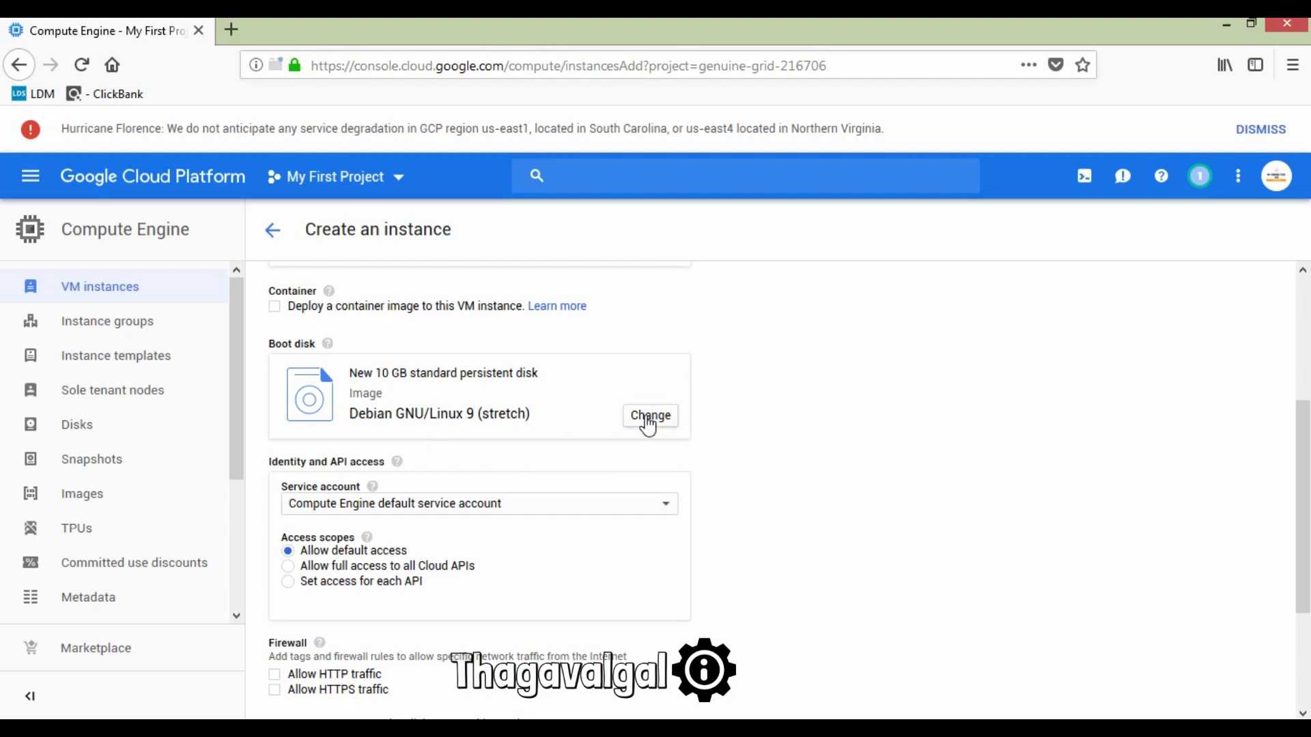
{"action": "left_click", "coordinate": [647, 418]}
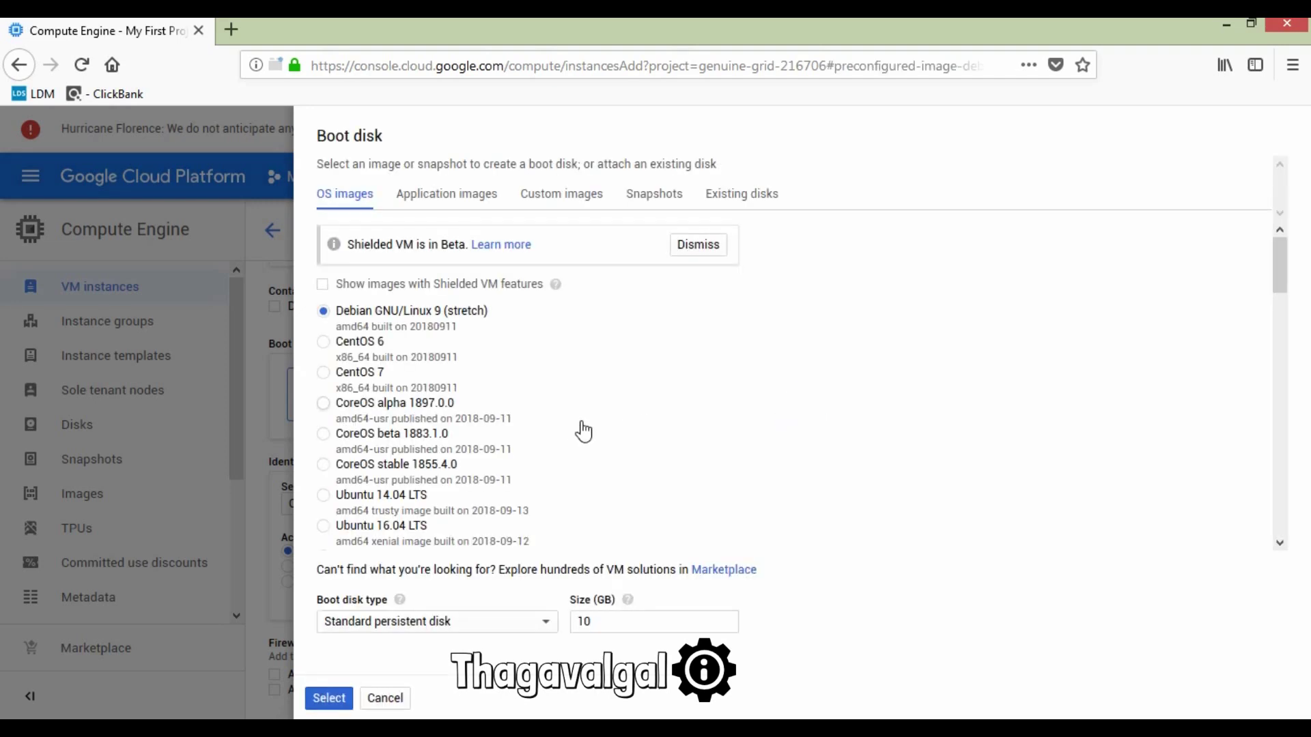
Step: Choose the Windows Server 2016 Datacenter image for the boot disk
{"action": "scroll", "coordinate": [505, 429], "scroll_direction": "down", "scroll_amount": 5}
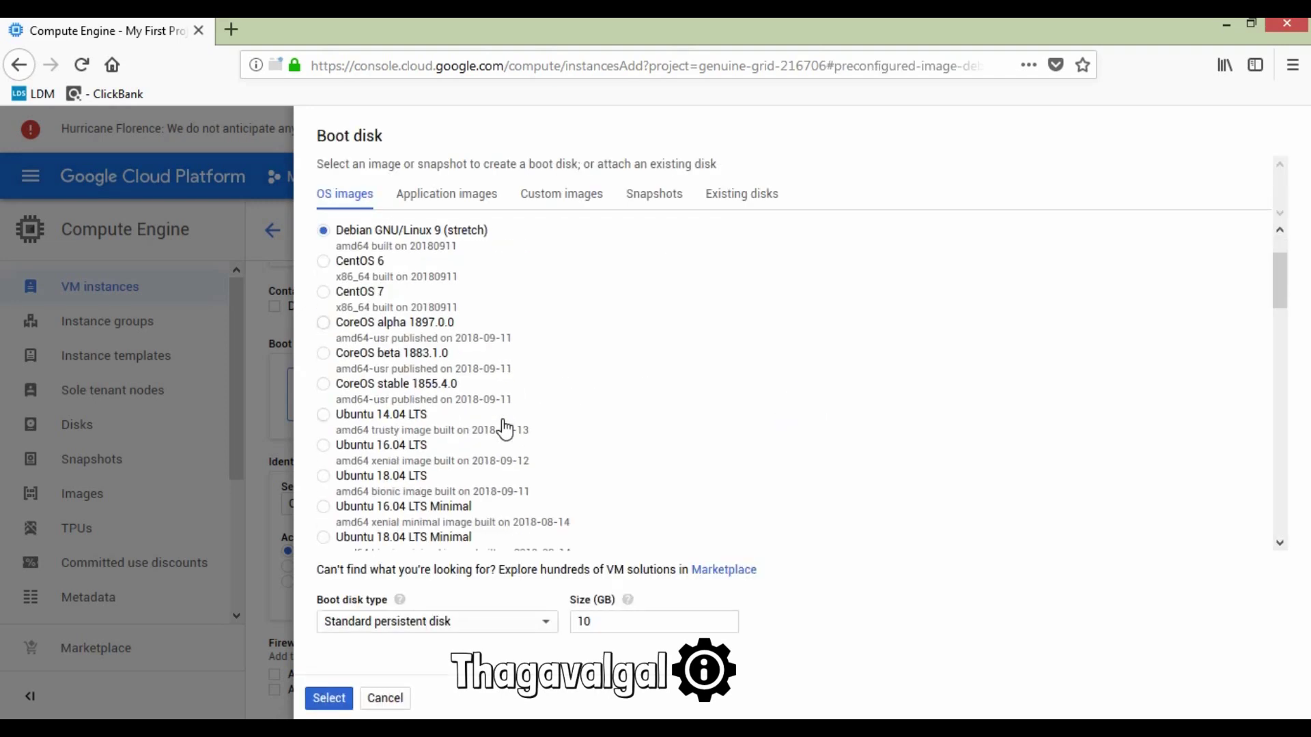
{"action": "scroll", "coordinate": [505, 429], "scroll_direction": "down", "scroll_amount": 3}
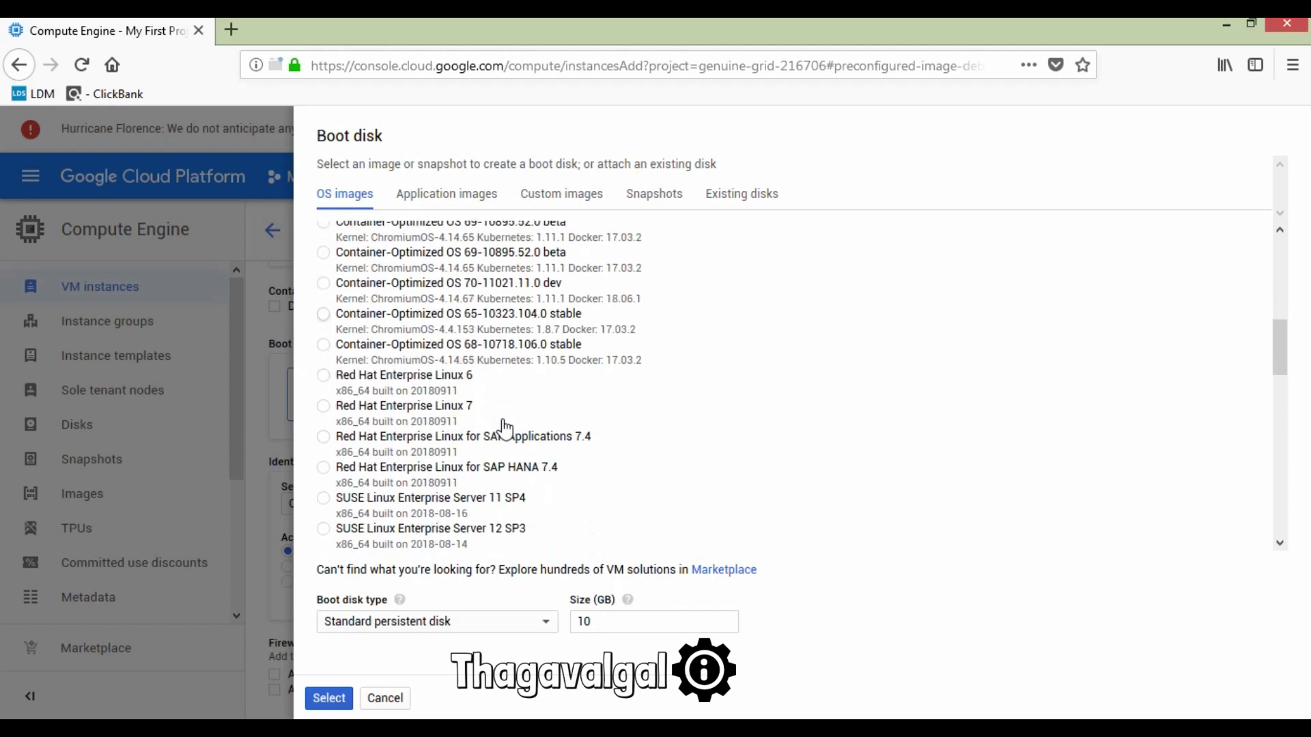
{"action": "scroll", "coordinate": [486, 429], "scroll_direction": "up", "scroll_amount": 2}
{"action": "scroll", "coordinate": [486, 429], "scroll_direction": "up", "scroll_amount": 5}
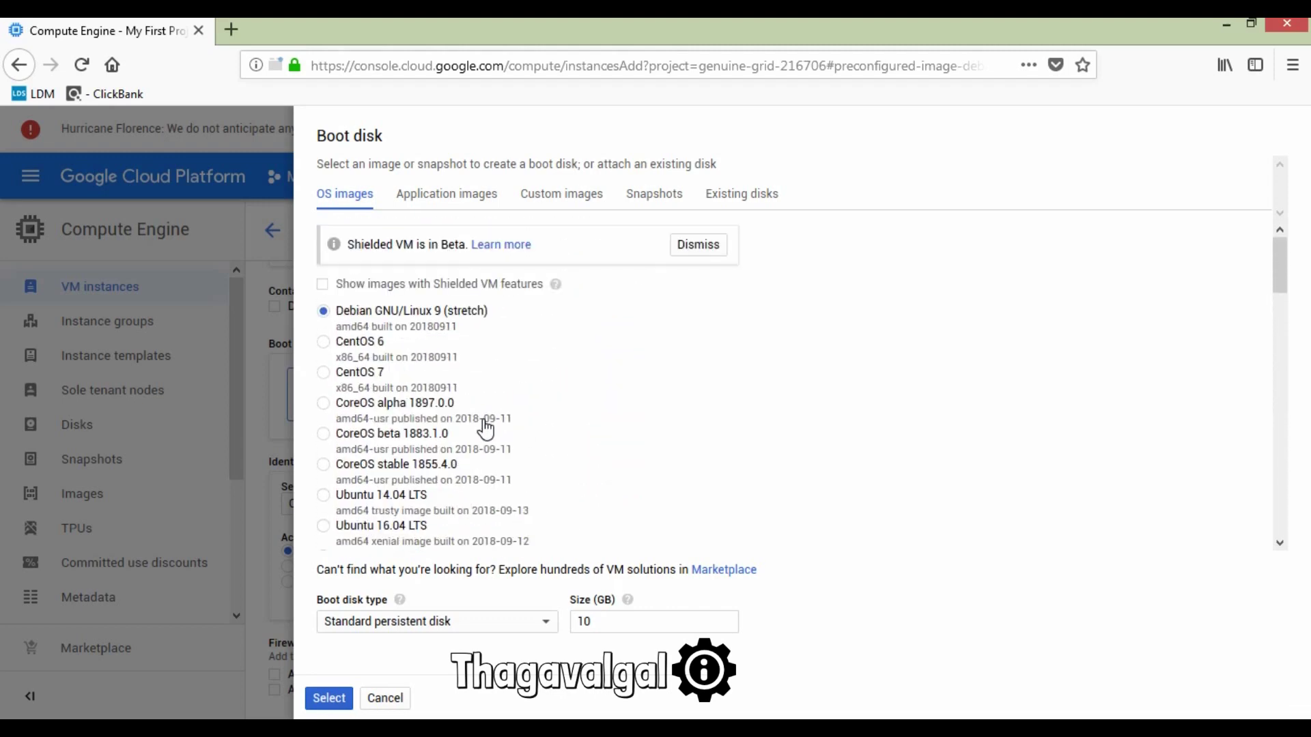
{"action": "scroll", "coordinate": [480, 442], "scroll_direction": "down", "scroll_amount": 3}
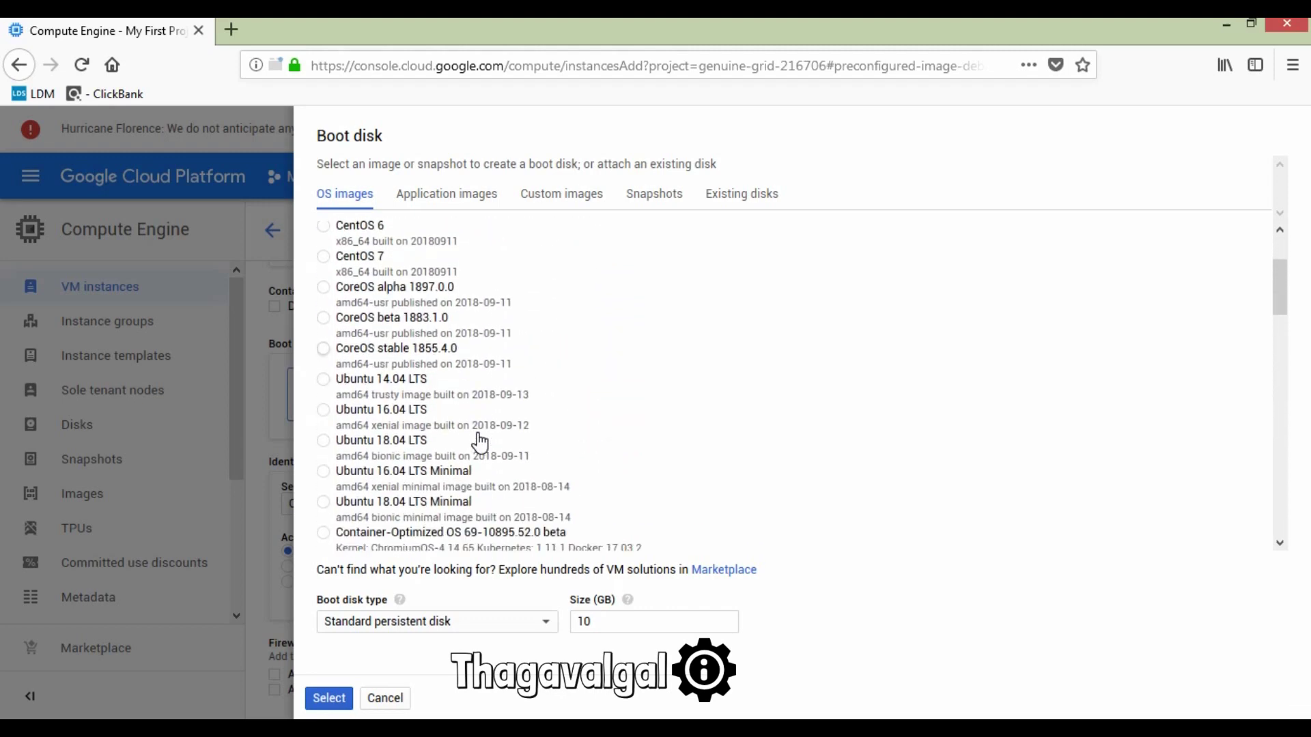
{"action": "scroll", "coordinate": [480, 442], "scroll_direction": "down", "scroll_amount": 5}
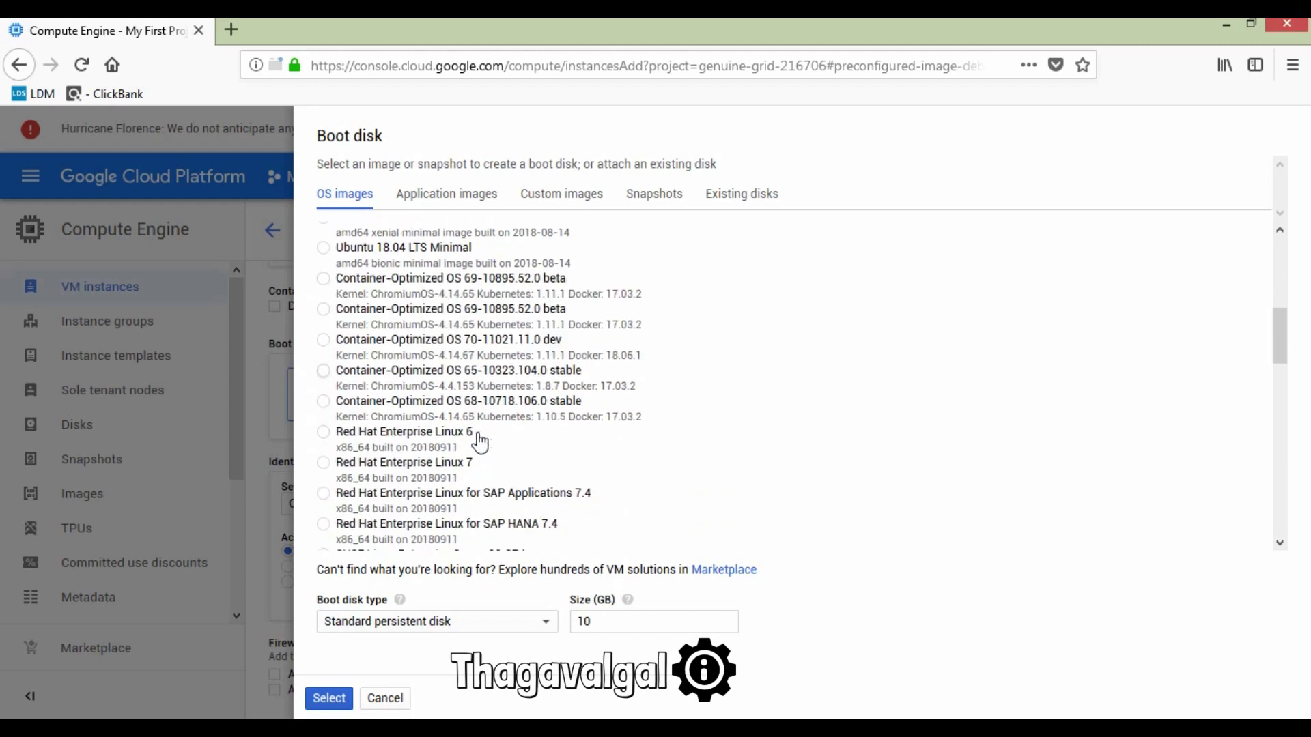
{"action": "scroll", "coordinate": [480, 443], "scroll_direction": "down", "scroll_amount": 6}
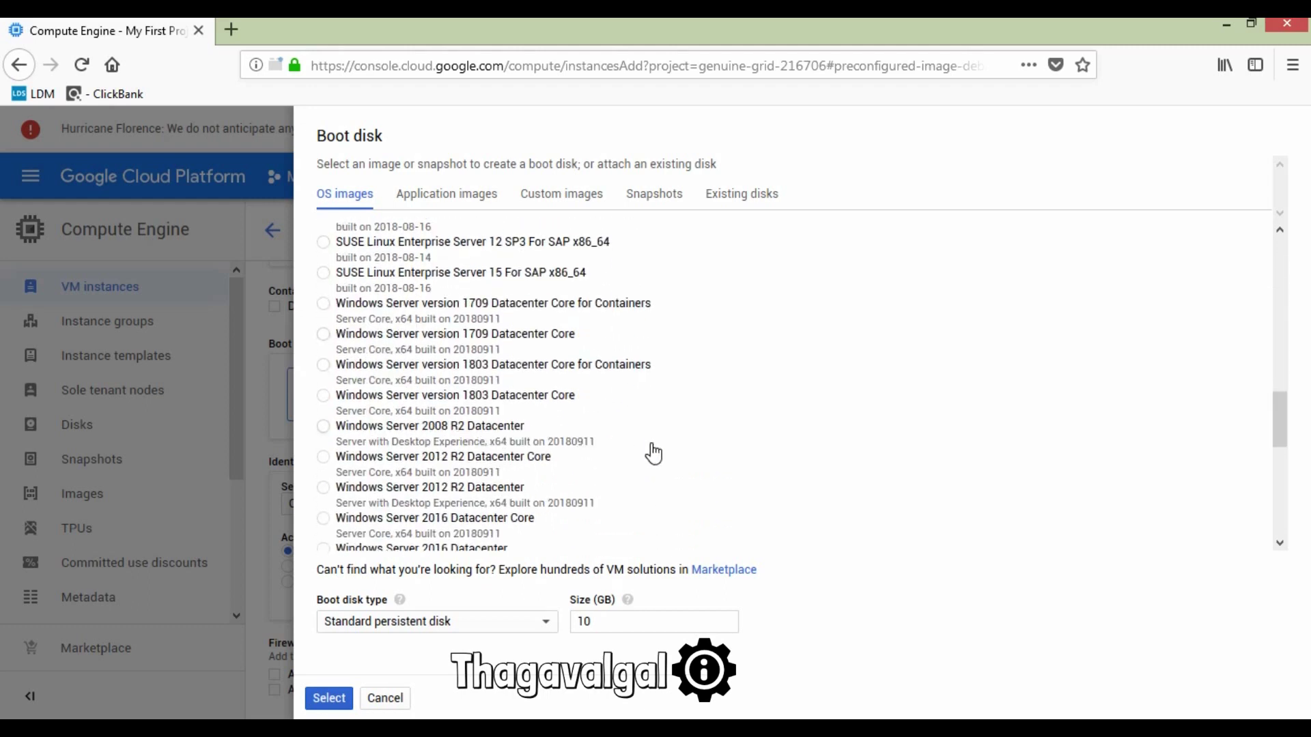
{"action": "scroll", "coordinate": [653, 453], "scroll_direction": "down", "scroll_amount": 3}
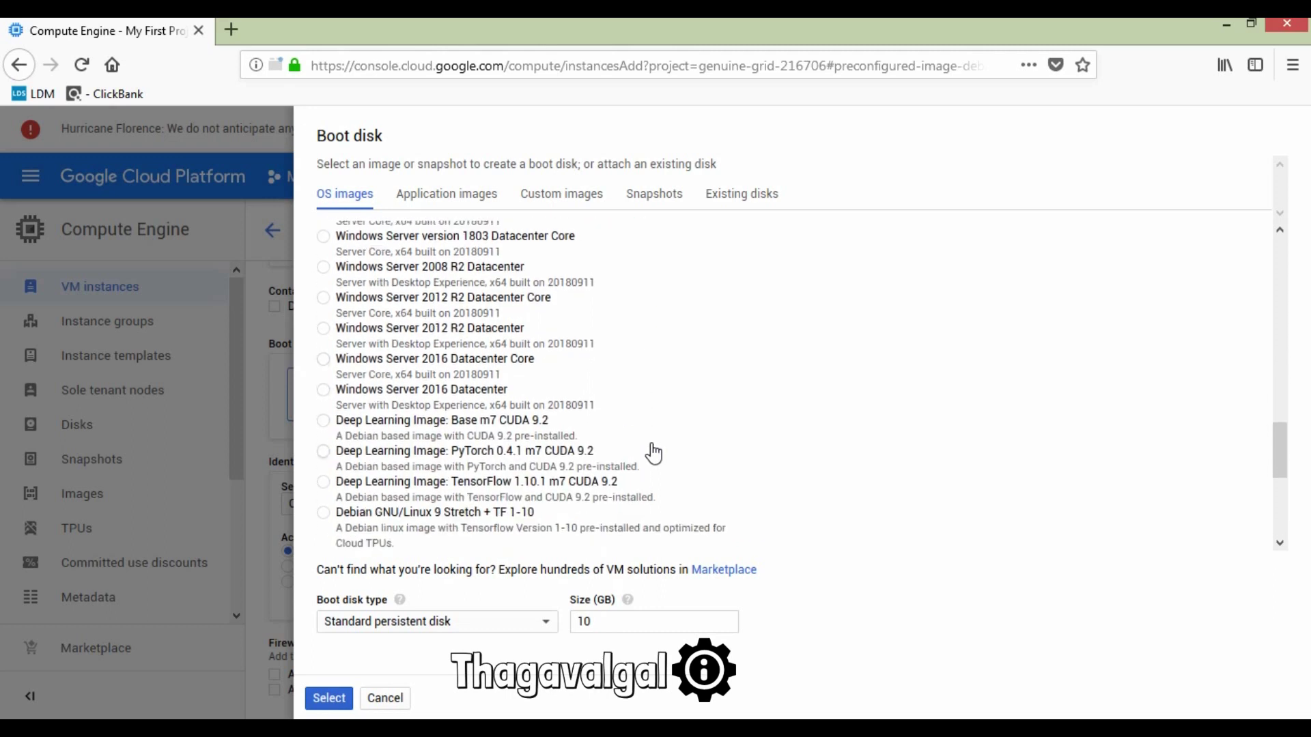
{"action": "scroll", "coordinate": [654, 452], "scroll_direction": "up", "scroll_amount": 2}
{"action": "scroll", "coordinate": [654, 453], "scroll_direction": "down", "scroll_amount": 2}
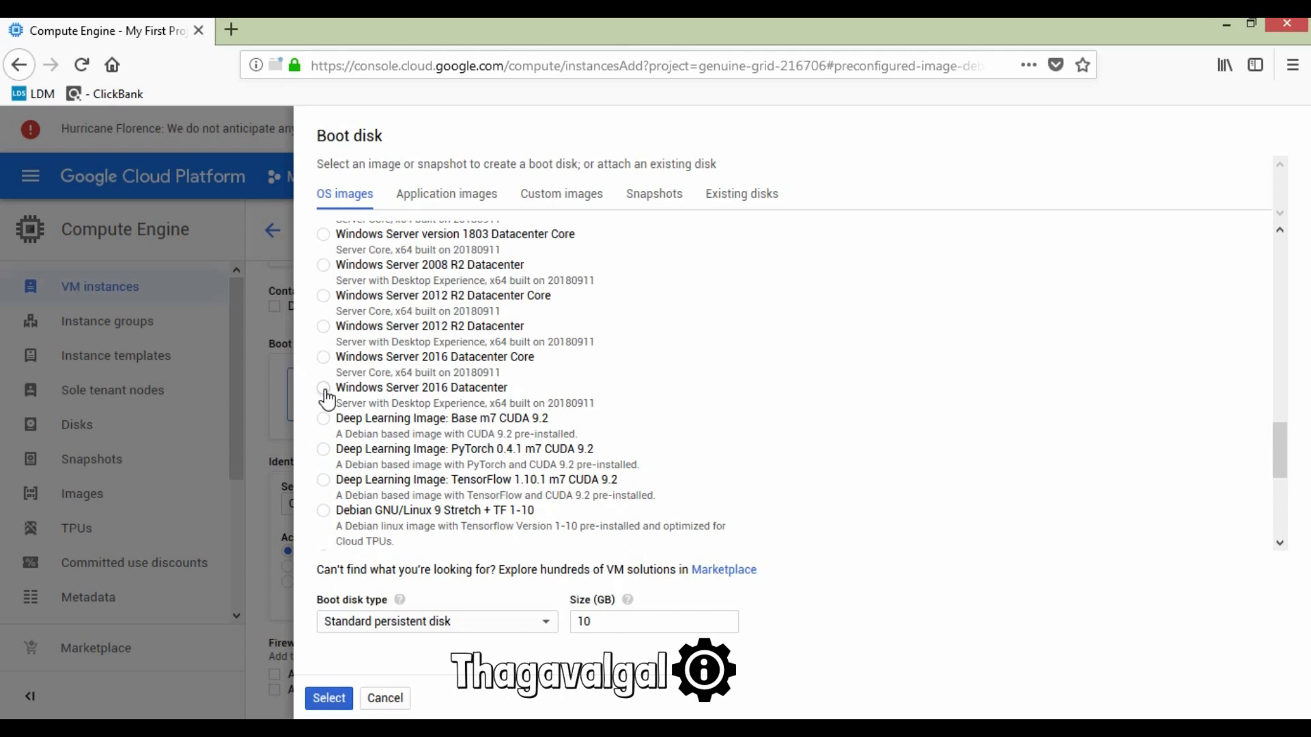
{"action": "left_click", "coordinate": [326, 398]}
{"action": "left_click", "coordinate": [324, 388]}
Step: Keep a 50 GB Standard persistent disk and confirm the boot disk selection
{"action": "left_click", "coordinate": [429, 625]}
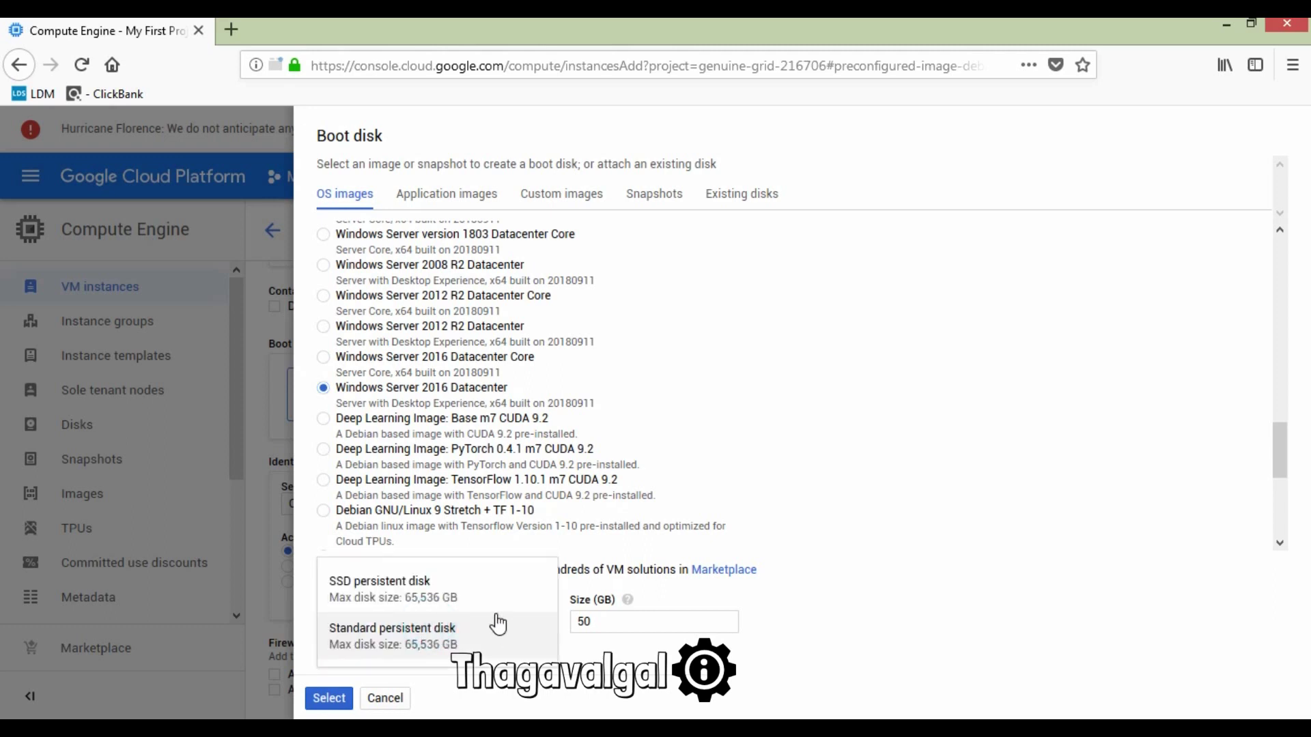
{"action": "left_click", "coordinate": [855, 602]}
{"action": "left_click", "coordinate": [472, 623]}
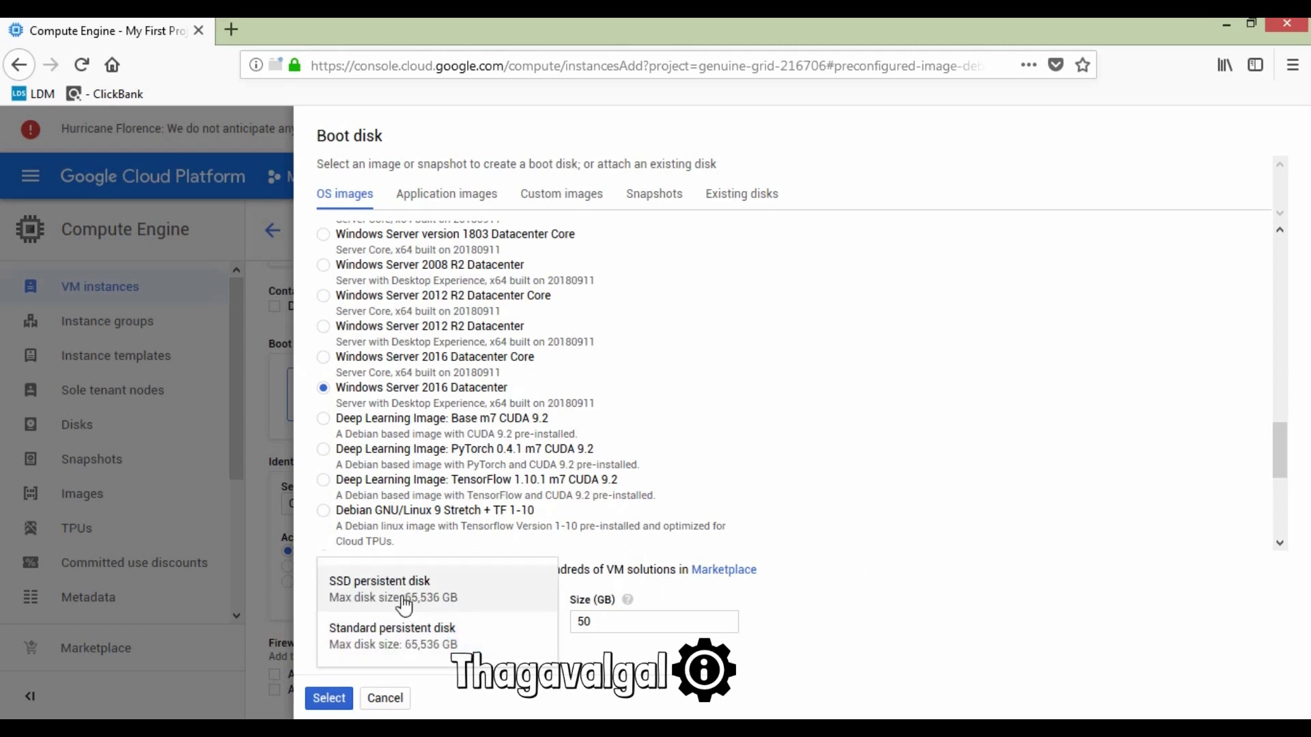
{"action": "left_click", "coordinate": [392, 635]}
{"action": "left_click", "coordinate": [896, 586]}
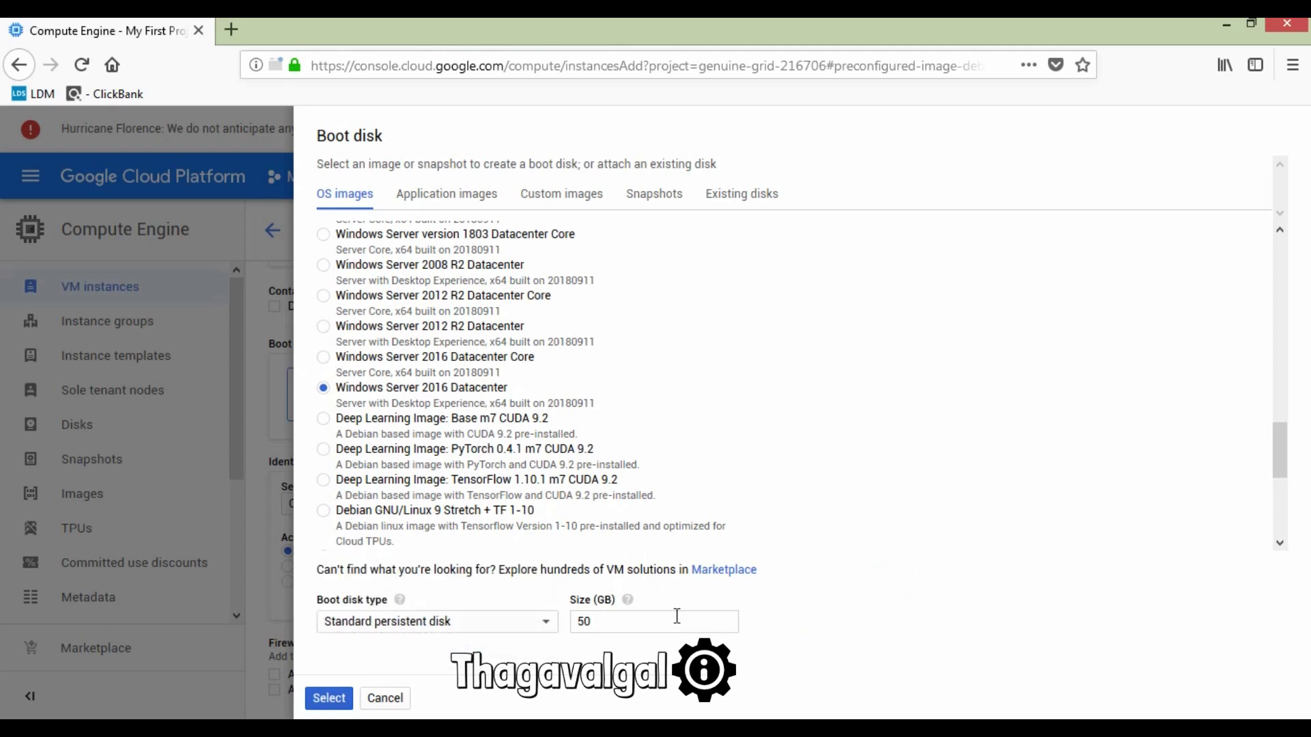
{"action": "left_click", "coordinate": [330, 700]}
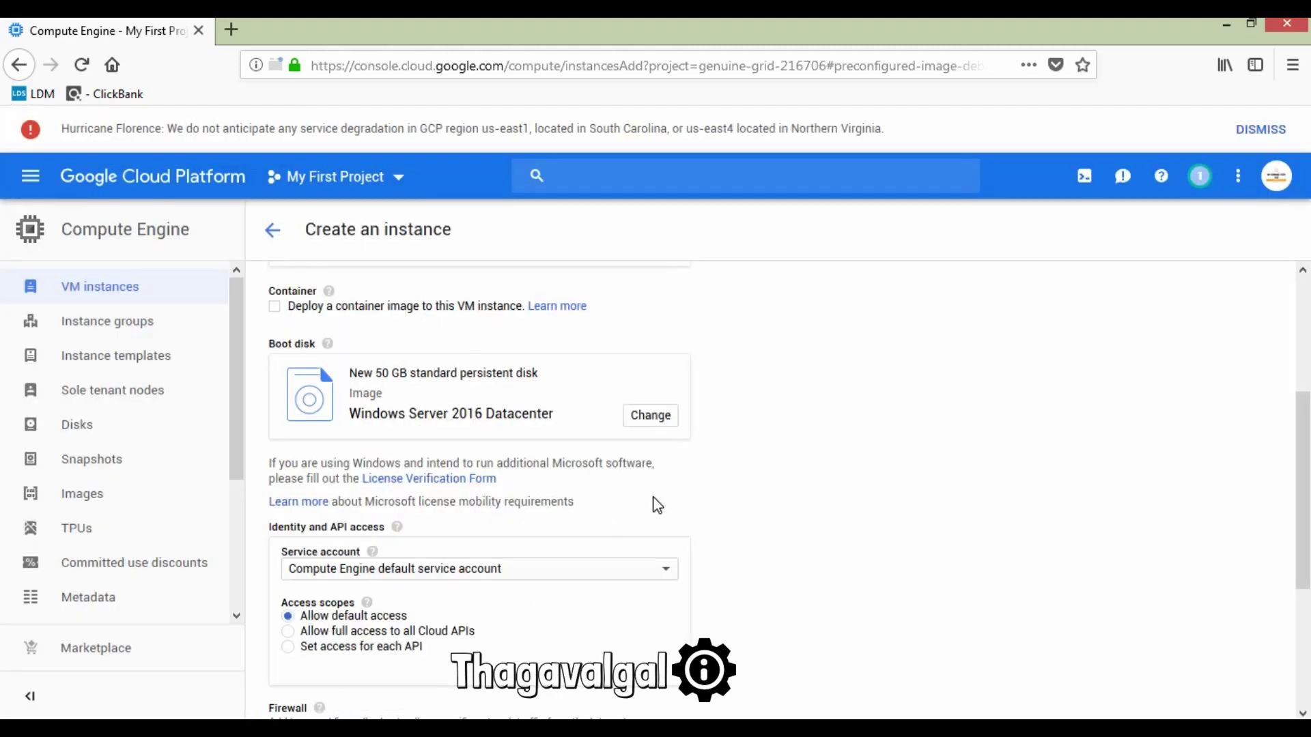
Step: Allow HTTP and HTTPS traffic through the firewall for instance-1
{"action": "scroll", "coordinate": [657, 505], "scroll_direction": "down", "scroll_amount": 4}
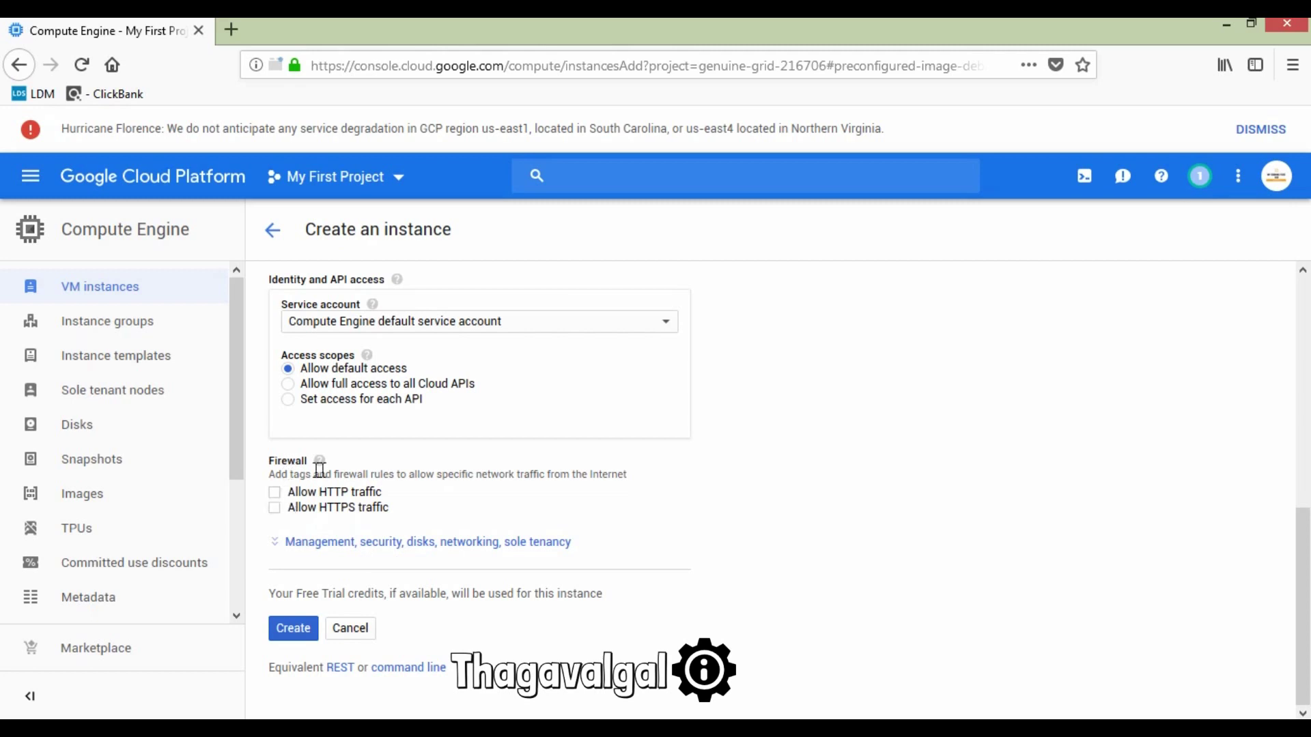
{"action": "left_click", "coordinate": [274, 505]}
{"action": "left_click", "coordinate": [274, 507]}
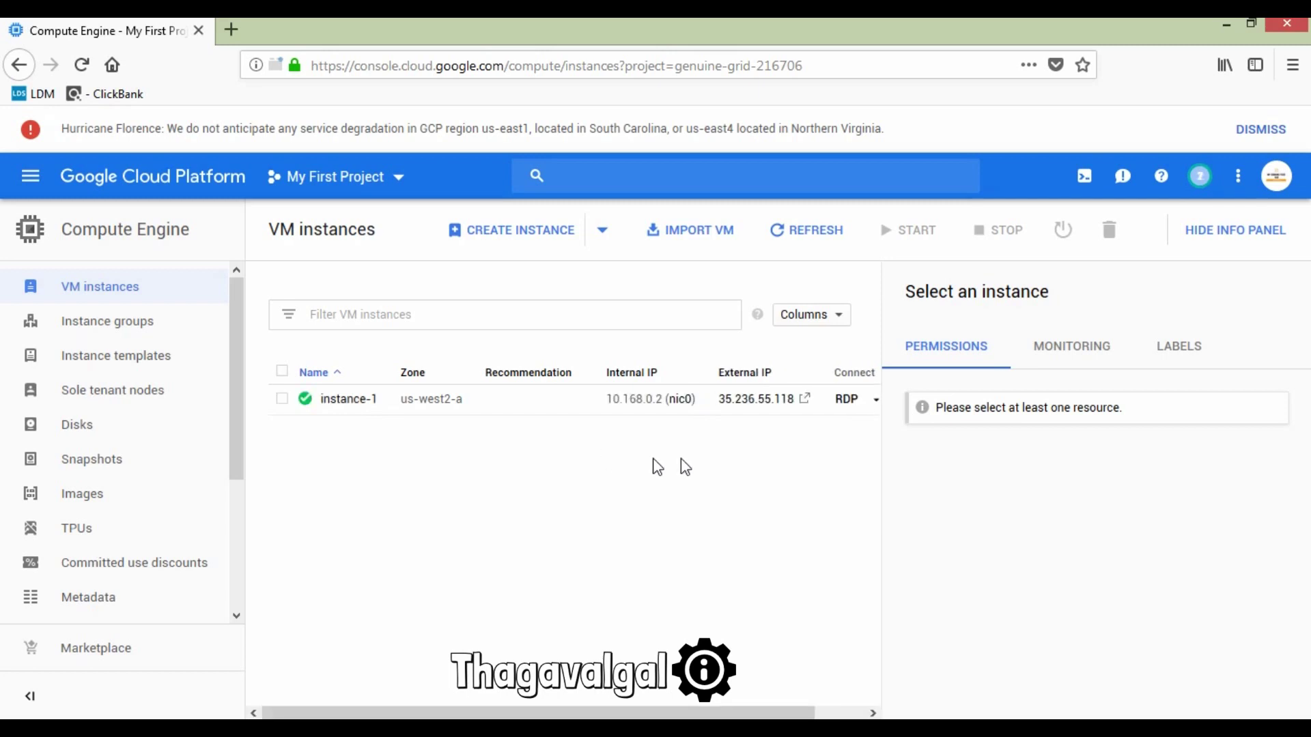
Step: Download and save instance-1's RDP file, then minimise the browser to show the desktop
{"action": "left_click", "coordinate": [876, 403]}
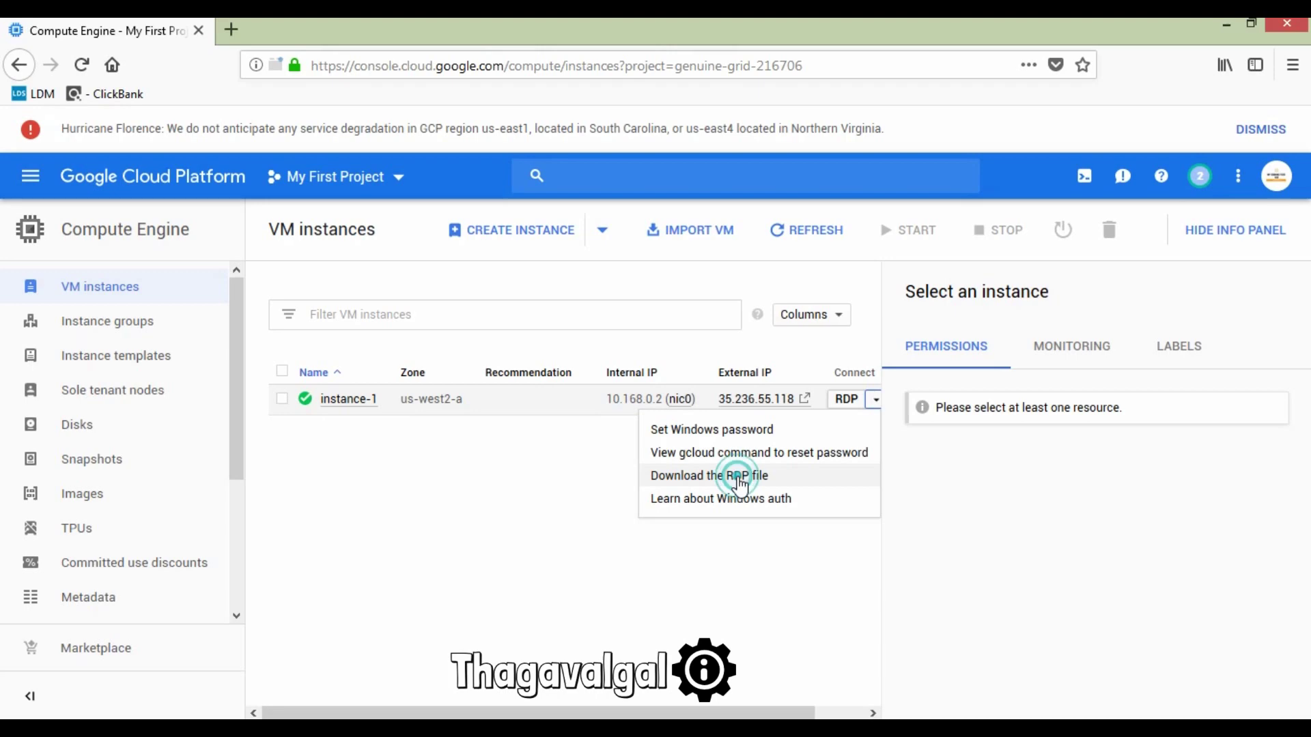
{"action": "left_click", "coordinate": [739, 478]}
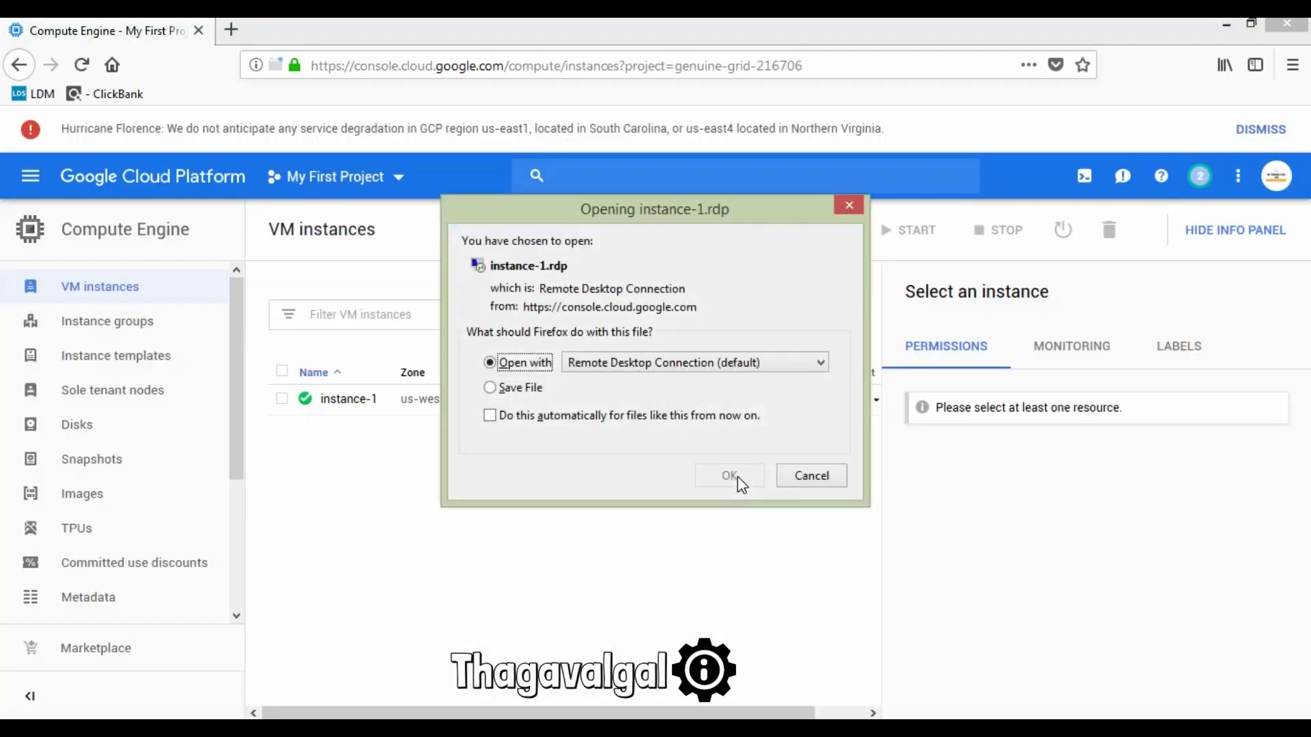
{"action": "left_click", "coordinate": [530, 387]}
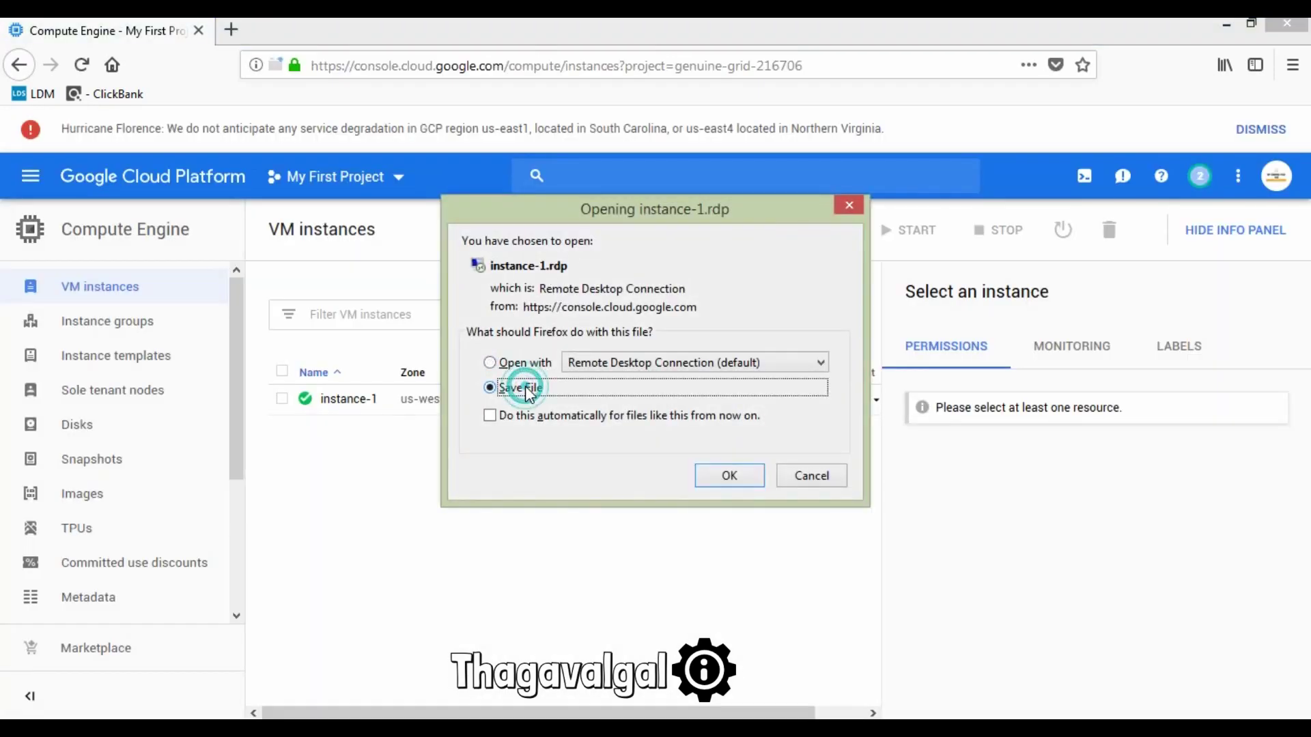
{"action": "left_click", "coordinate": [730, 475]}
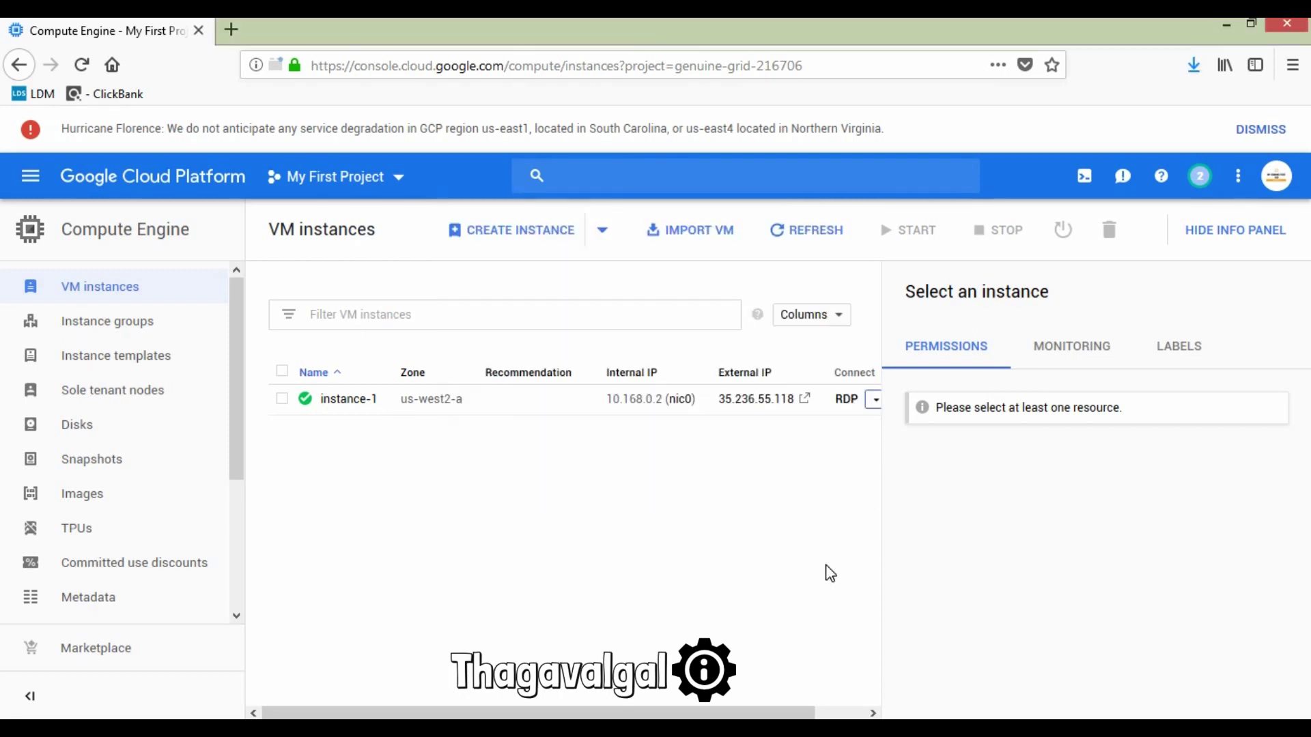
{"action": "left_click", "coordinate": [1227, 25]}
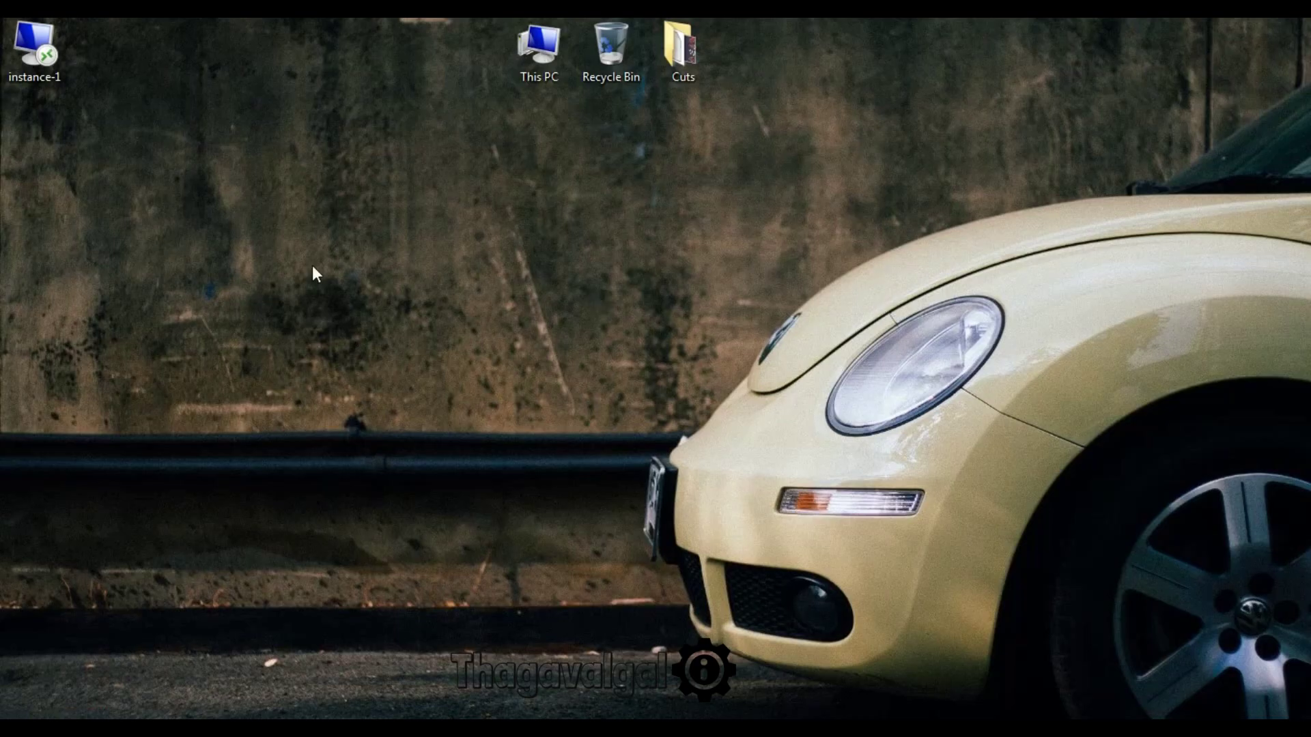
Step: Launch the instance-1 RDP file and connect past the unknown publisher warning
{"action": "left_click_drag", "start_coordinate": [34, 46], "coordinate": [395, 253]}
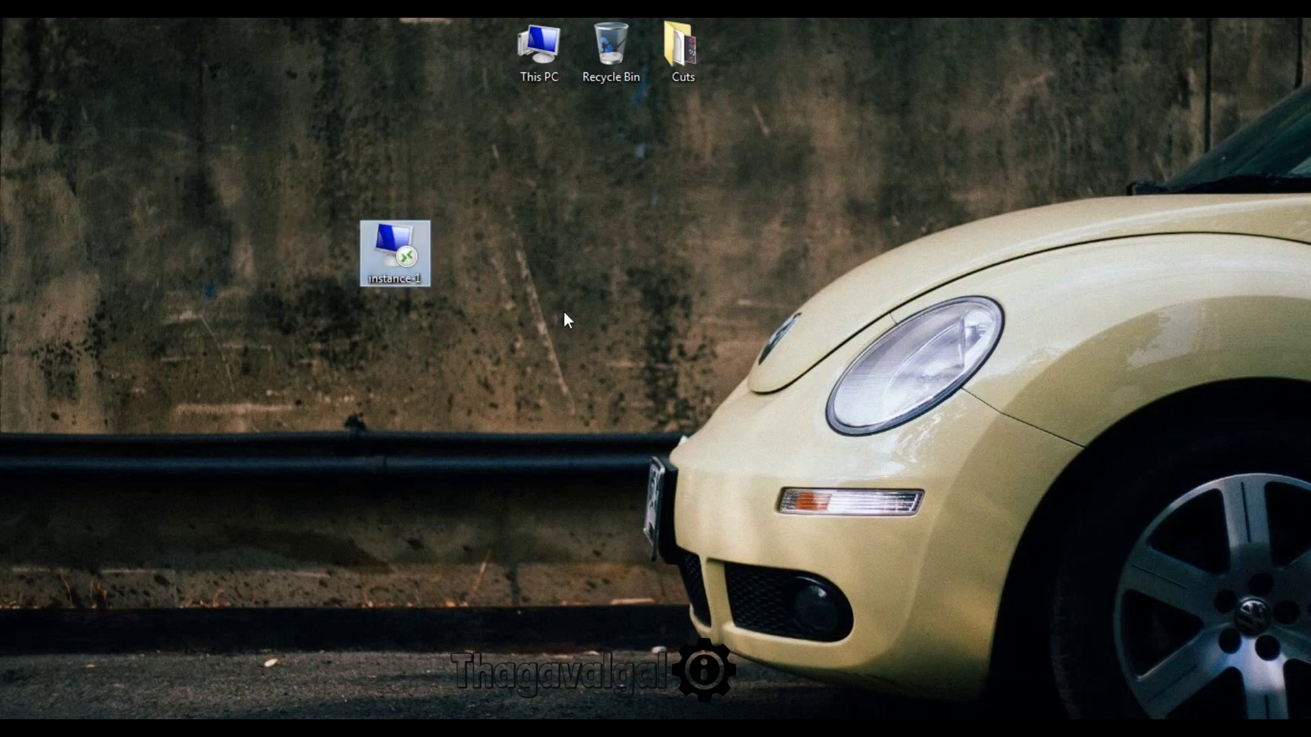
{"action": "left_click_drag", "start_coordinate": [249, 175], "coordinate": [538, 420]}
{"action": "left_click", "coordinate": [590, 459]}
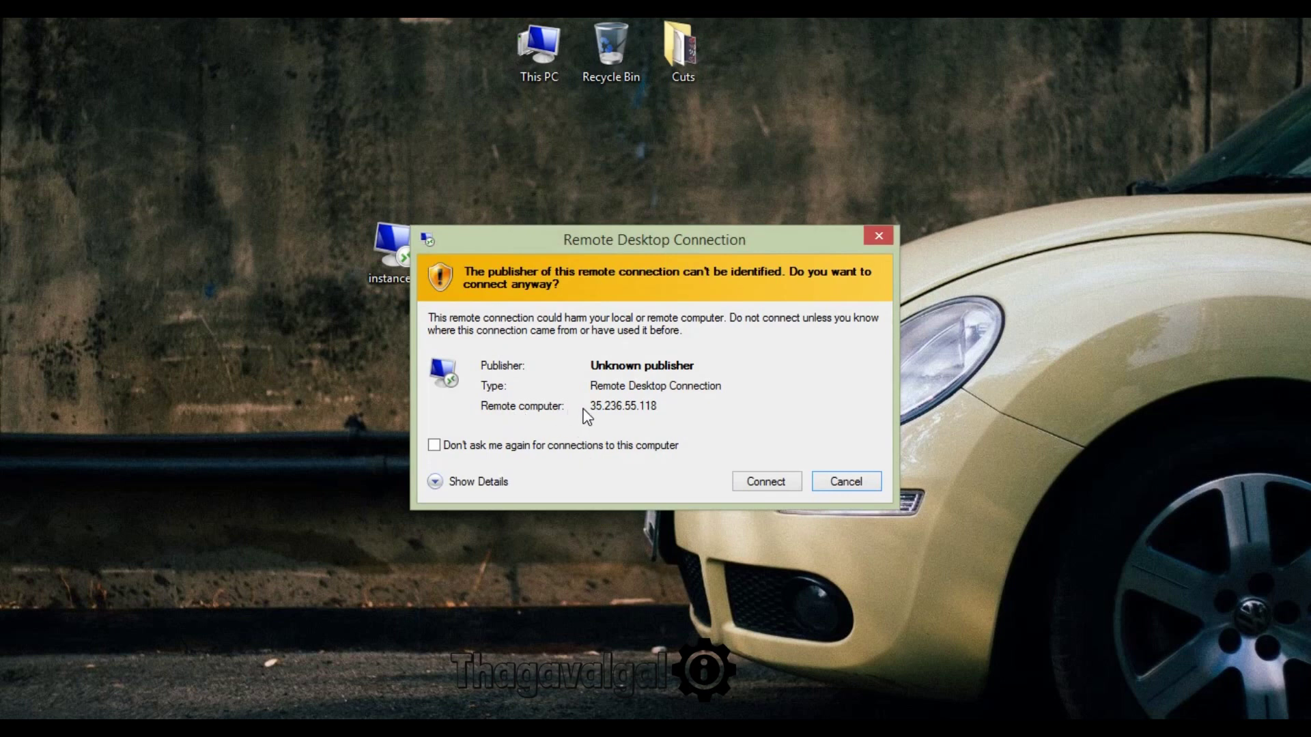
{"action": "left_click", "coordinate": [586, 410]}
{"action": "left_click", "coordinate": [763, 483]}
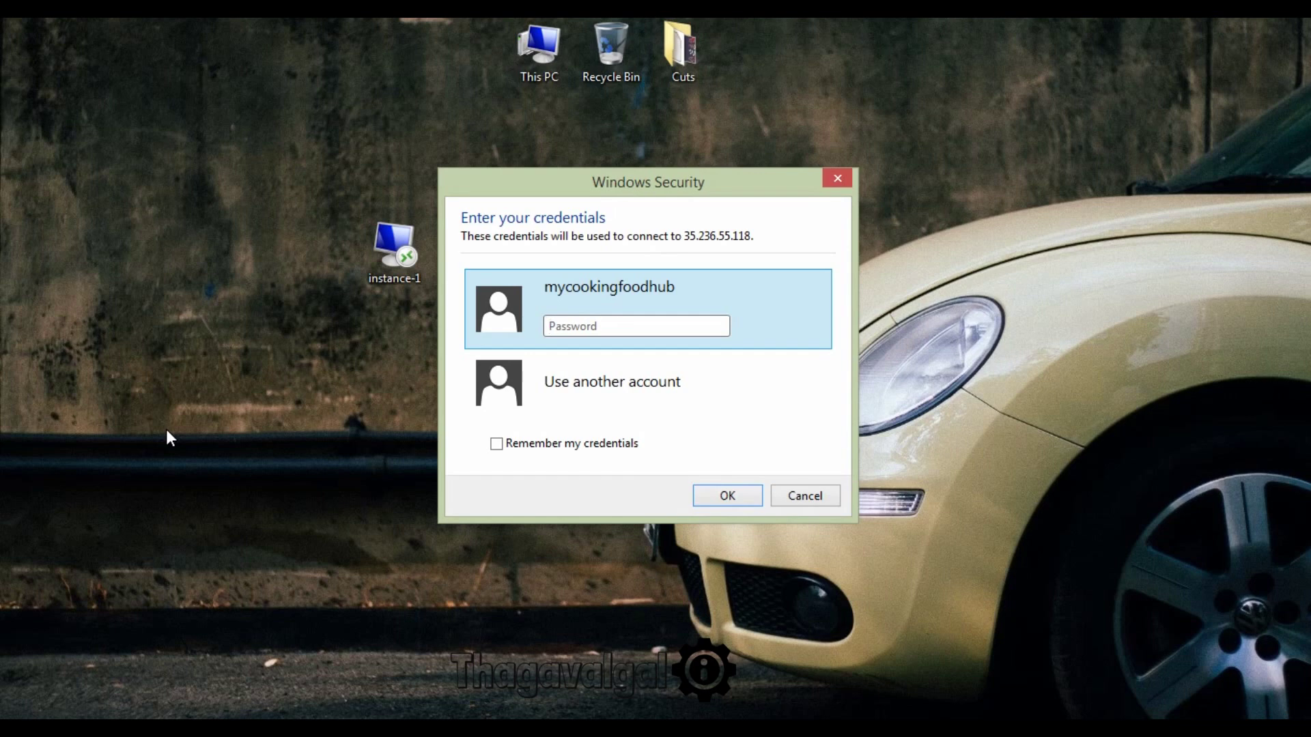
Step: Focus the password field at the credentials prompt, then return to the Cloud console browser
{"action": "left_click", "coordinate": [594, 326]}
{"action": "left_click", "coordinate": [585, 322]}
{"action": "mouse_move", "coordinate": [502, 719]}
{"action": "left_click", "coordinate": [585, 701]}
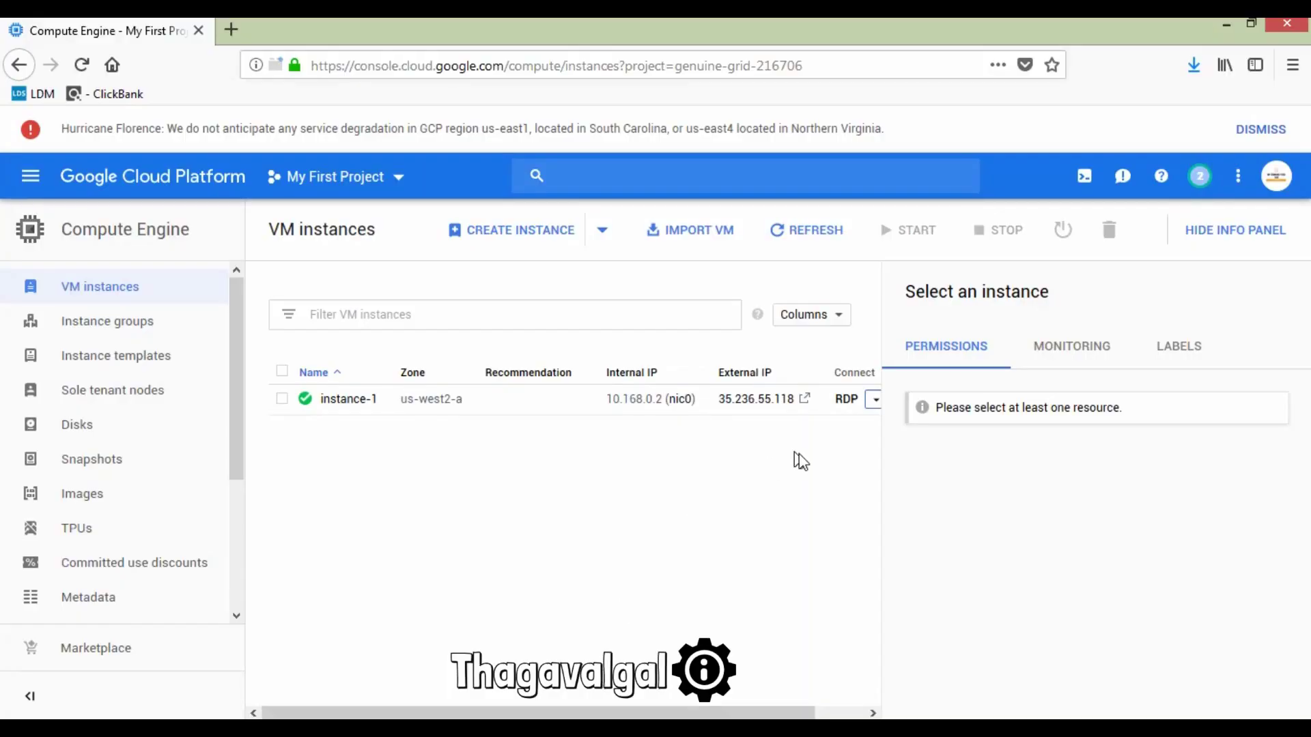
Step: Generate a new Windows password for the instance-1 user through the RDP menu's Set Windows password
{"action": "left_click", "coordinate": [875, 400]}
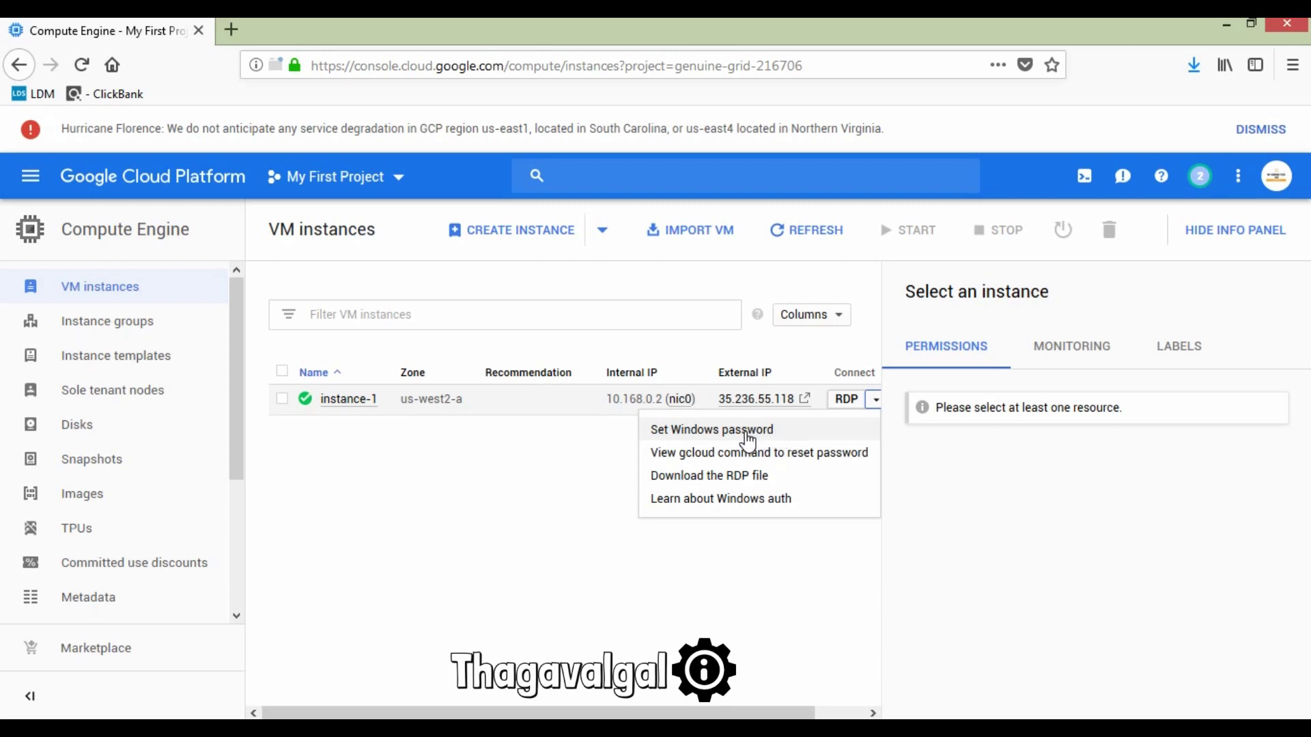
{"action": "left_click", "coordinate": [747, 432]}
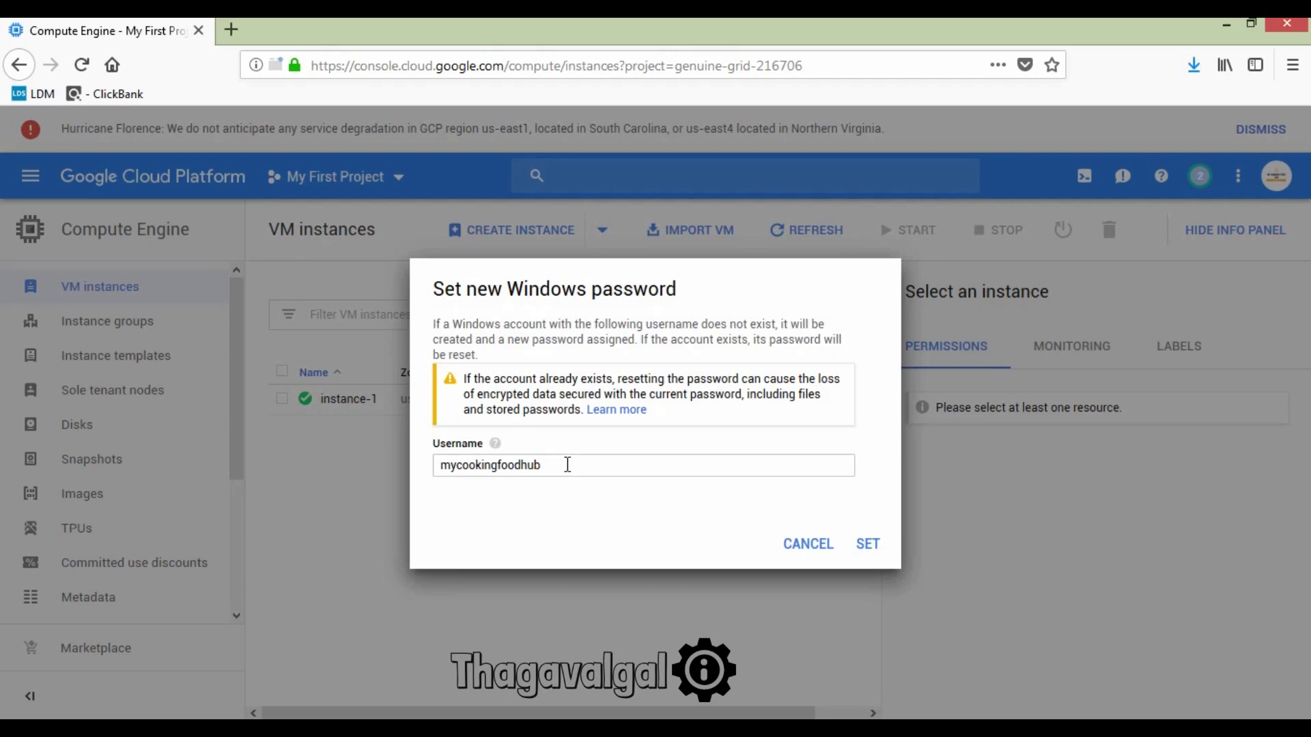
{"action": "left_click", "coordinate": [567, 464]}
{"action": "left_click", "coordinate": [869, 546]}
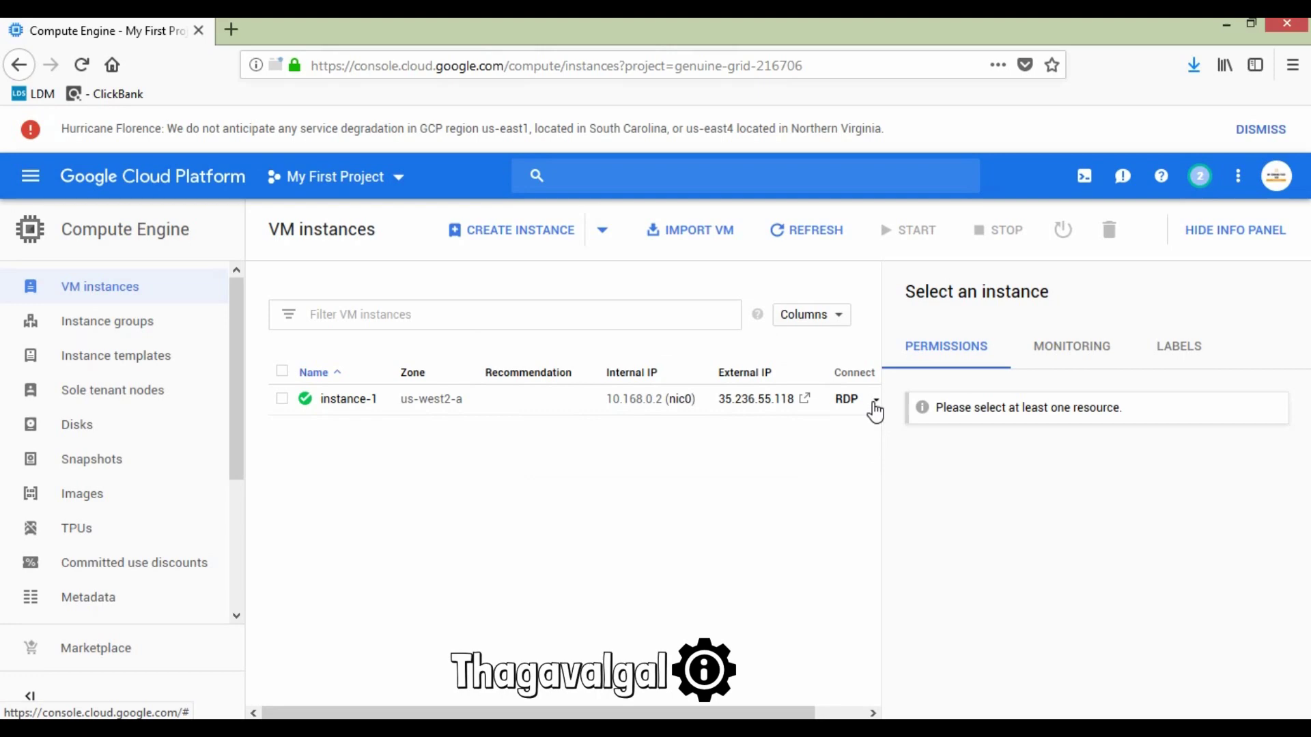
{"action": "left_click", "coordinate": [874, 400]}
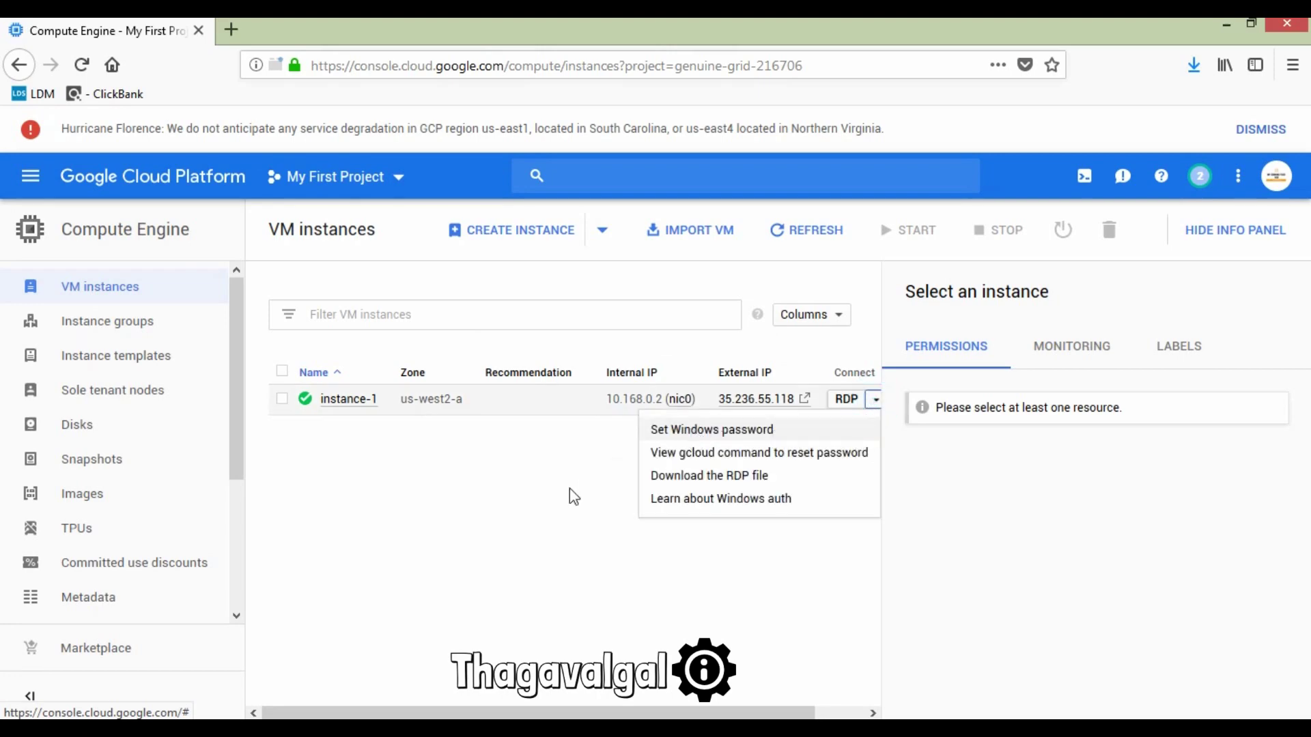
{"action": "left_click", "coordinate": [542, 505]}
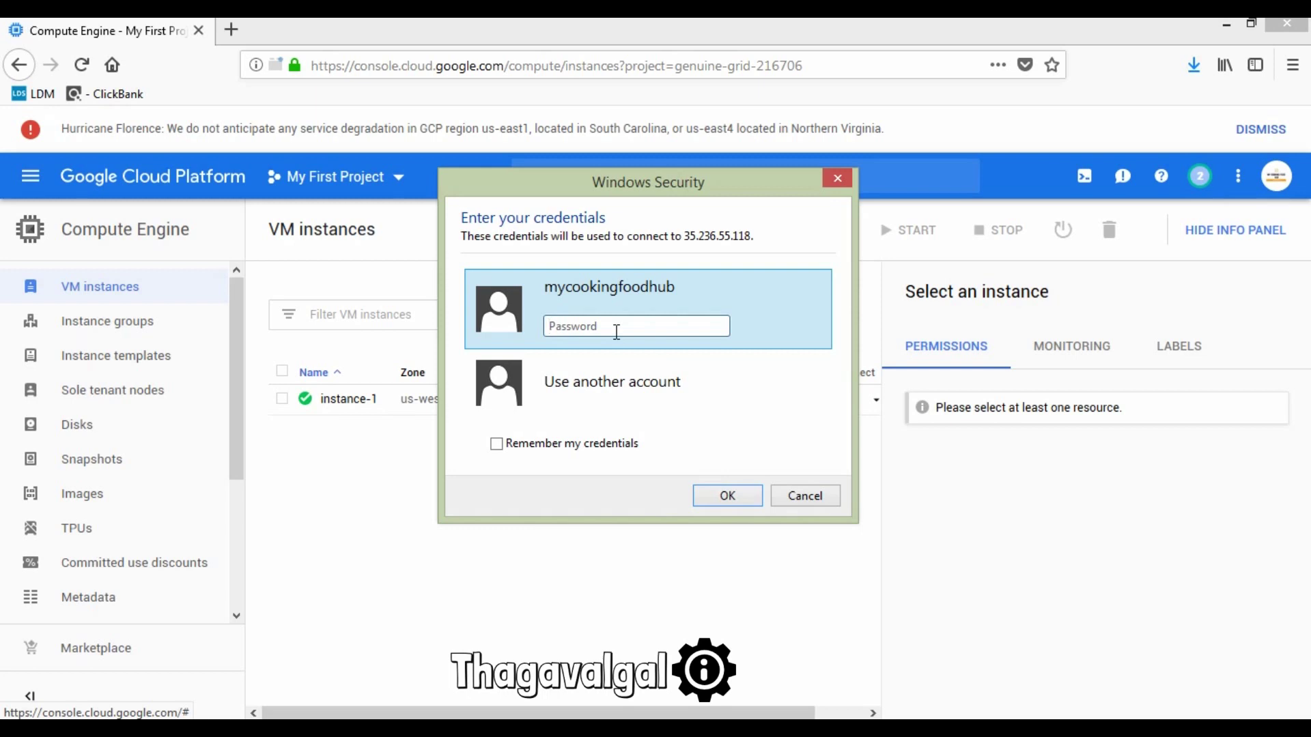
Step: Sign in to 35.236.55.118 with the pasted password, remembering credentials and accepting the certificate permanently
{"action": "key", "text": "ctrl+v"}
{"action": "left_click", "coordinate": [494, 446]}
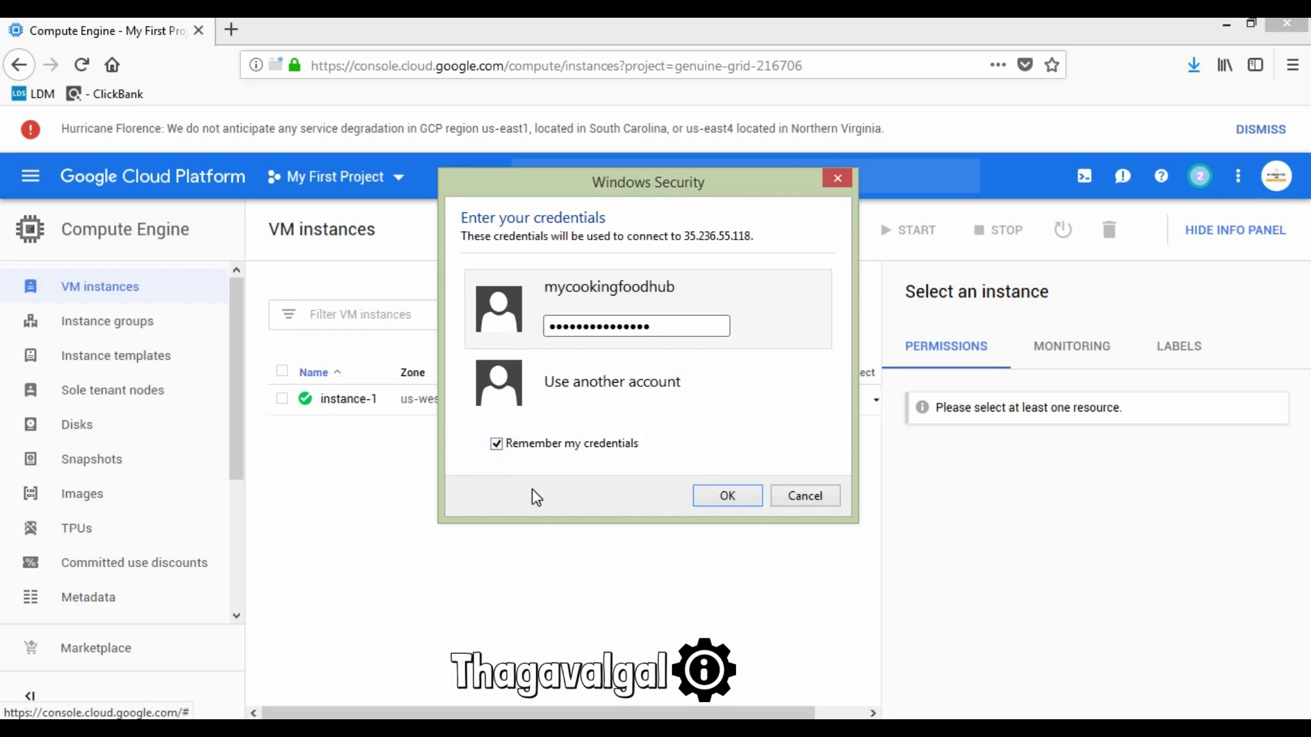
{"action": "left_click", "coordinate": [722, 497]}
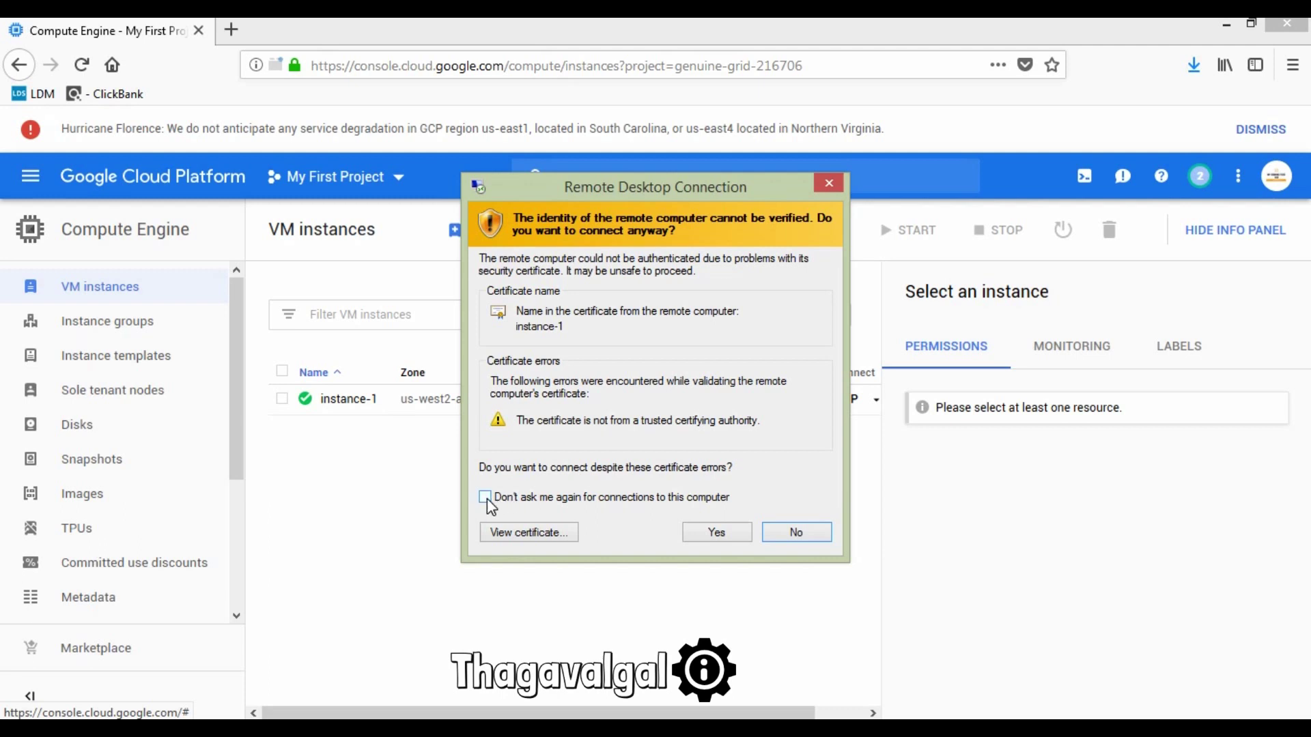
{"action": "left_click", "coordinate": [485, 497]}
{"action": "left_click", "coordinate": [718, 533]}
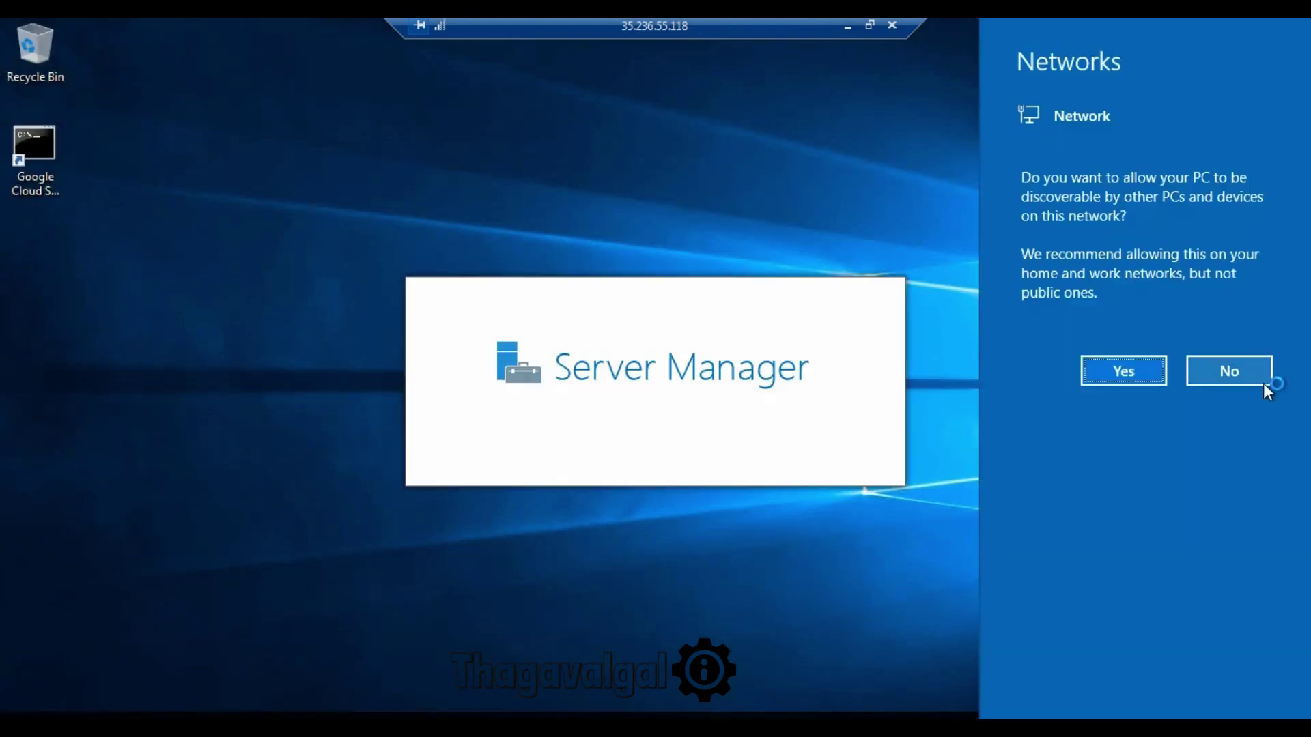
Step: Decline network discovery and start the internet speed test in Internet Explorer
{"action": "left_click", "coordinate": [1242, 378]}
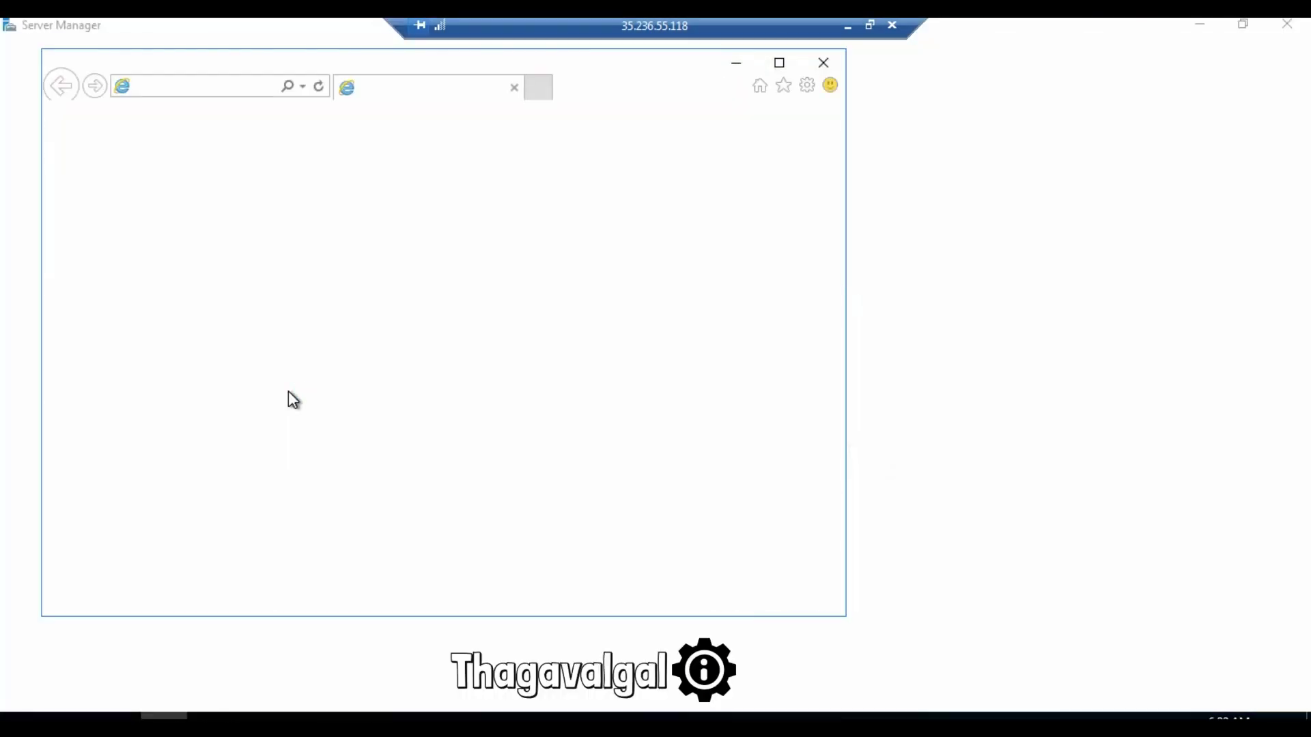
{"action": "left_click", "coordinate": [602, 493]}
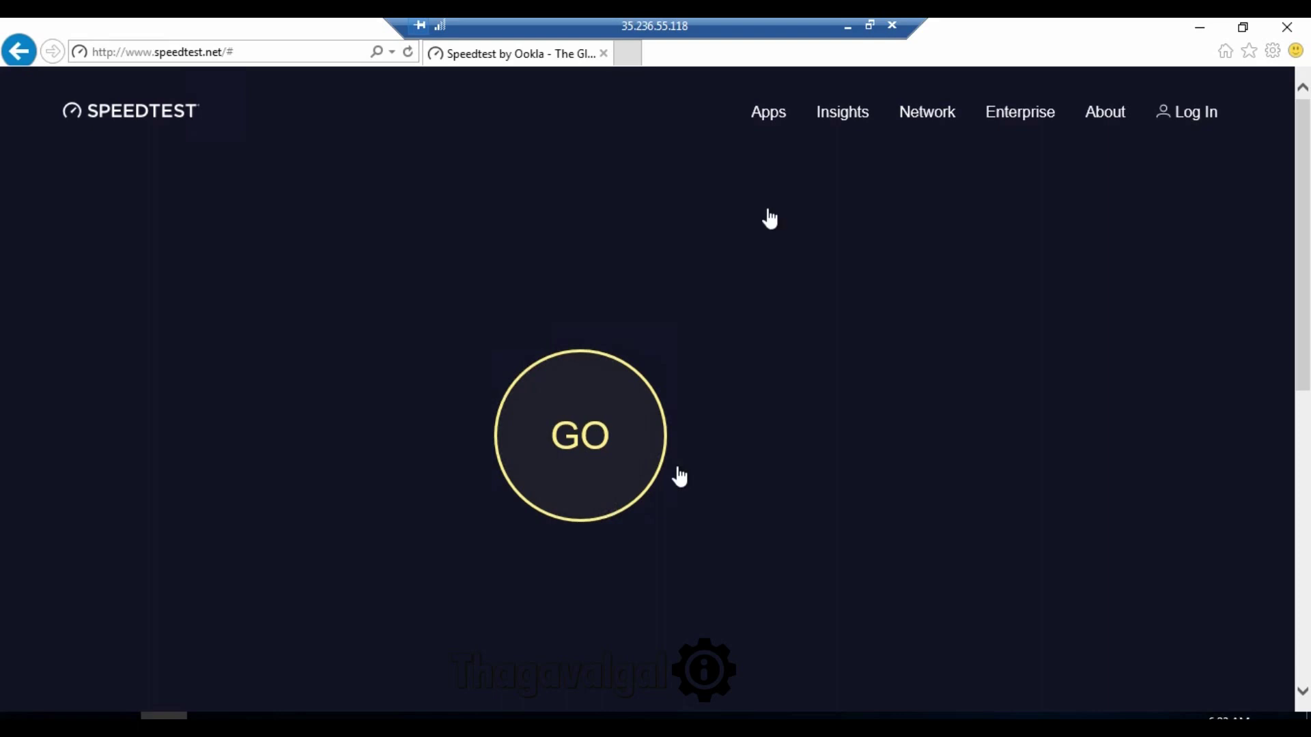
{"action": "left_click", "coordinate": [629, 440]}
Step: Return to Bing's speed test results and enter 'mozila firefox' as a new search
{"action": "key", "text": "alt+Left"}
{"action": "triple_click", "coordinate": [271, 101]}
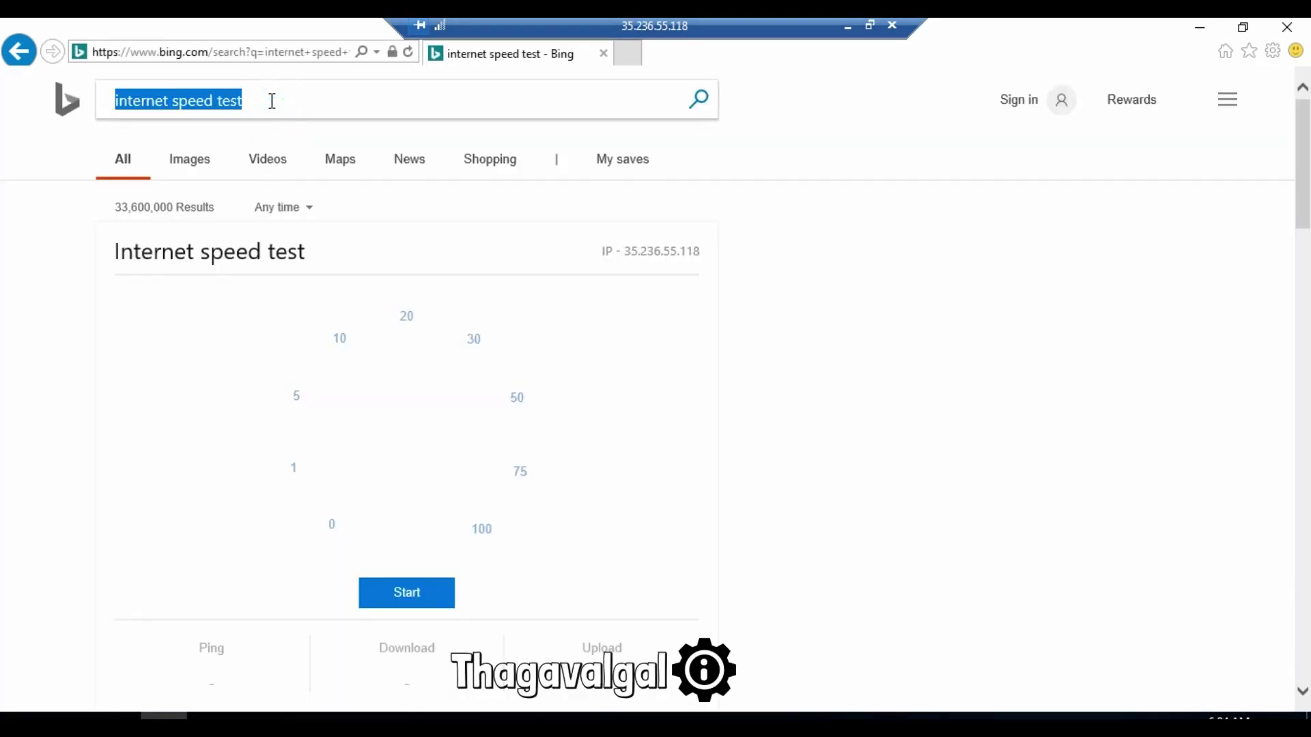
{"action": "type", "text": "mozila"}
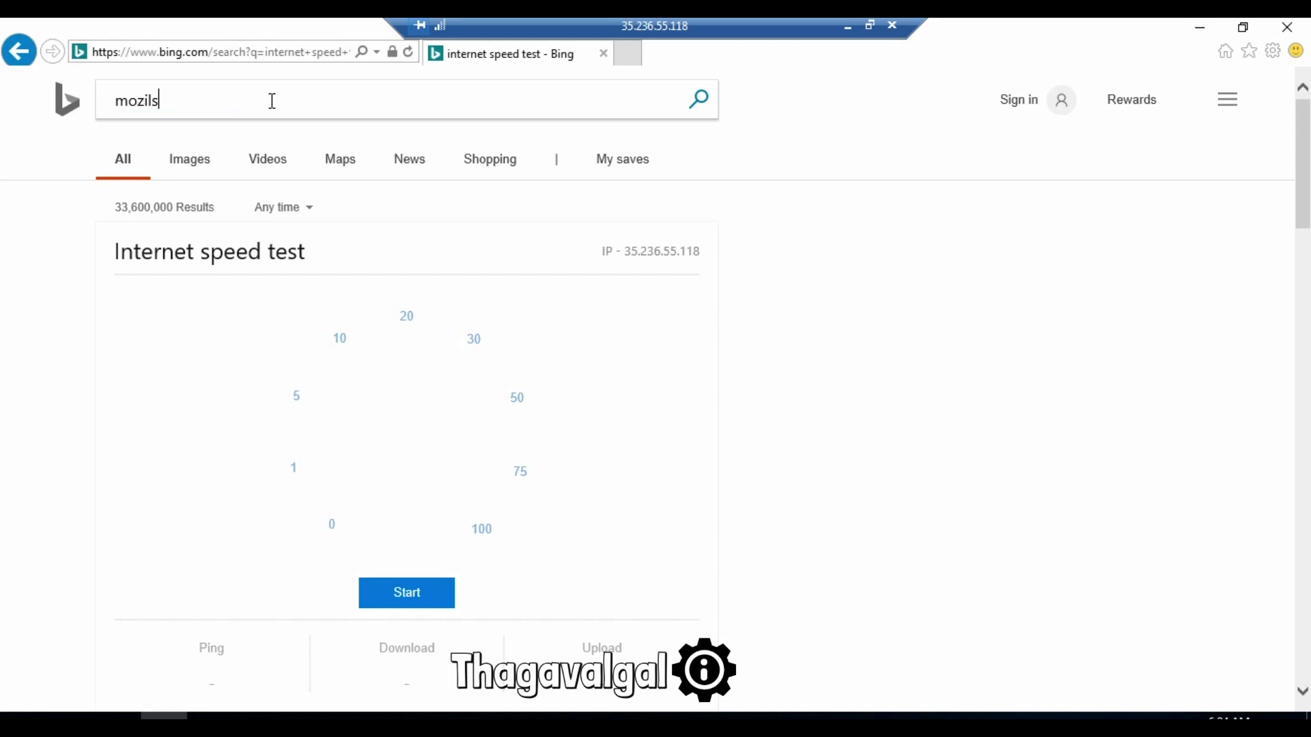
{"action": "type", "text": " firefox"}
Step: Search Bing for 'mozila firefox' and request the Windows 64-bit installer from mozilla.org
{"action": "key", "text": "Return"}
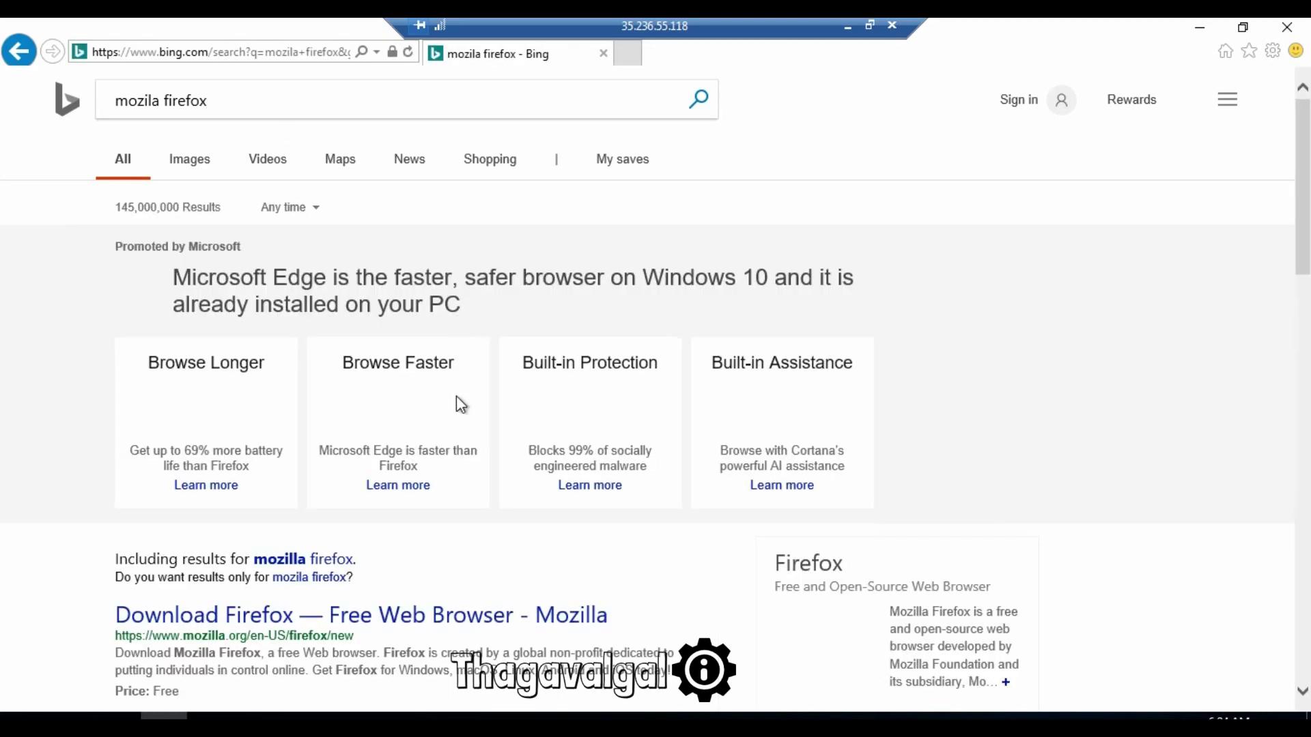
{"action": "scroll", "coordinate": [410, 472], "scroll_direction": "down", "scroll_amount": 3}
{"action": "left_click", "coordinate": [406, 427]}
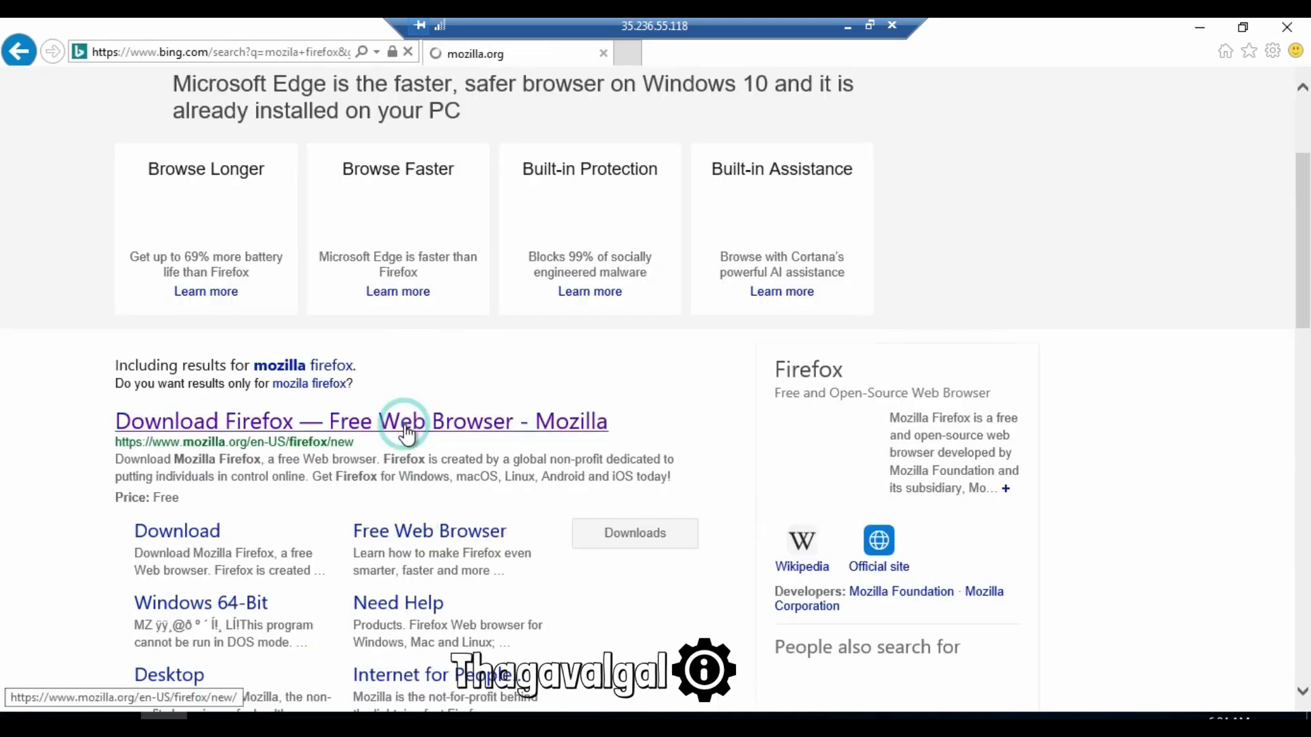
{"action": "left_click", "coordinate": [161, 401]}
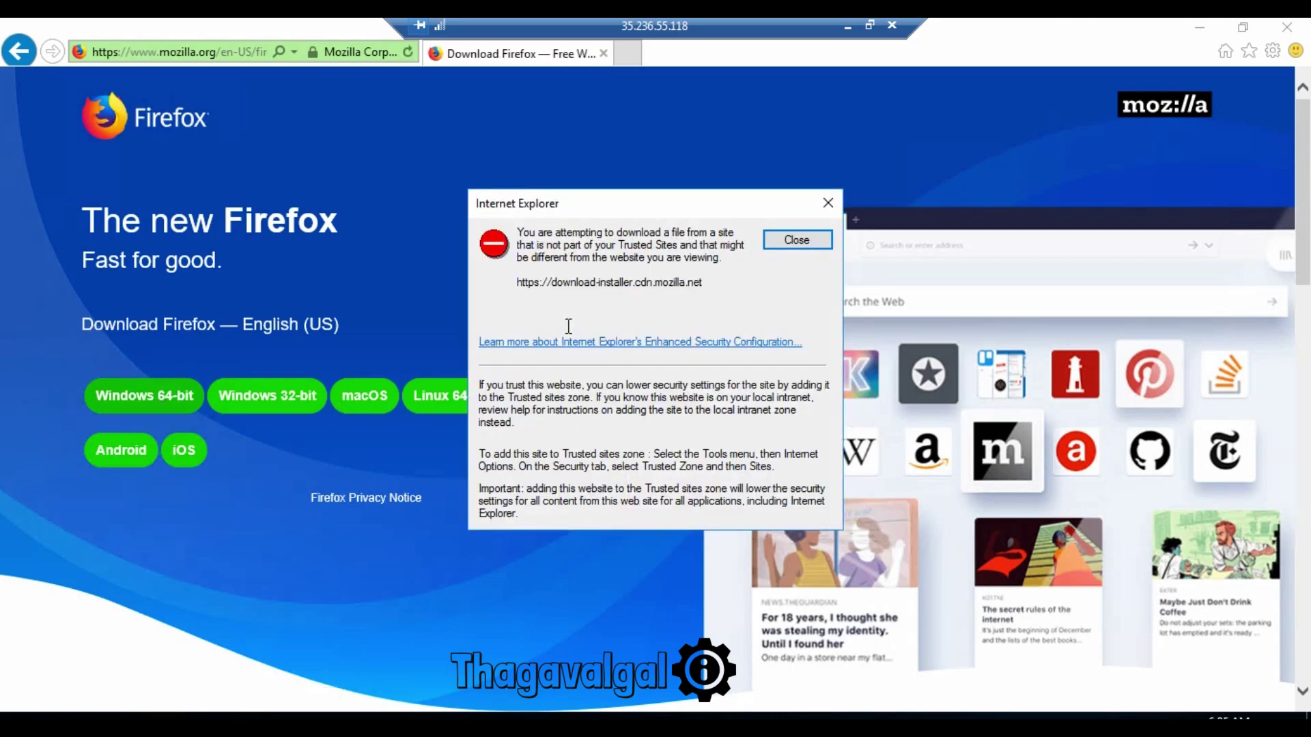
Step: Select the blocked installer site's address in the security warning, then dismiss the warning
{"action": "left_click", "coordinate": [515, 280]}
{"action": "double_click", "coordinate": [660, 282]}
{"action": "left_click", "coordinate": [662, 282]}
{"action": "left_click", "coordinate": [526, 283]}
{"action": "left_click_drag", "start_coordinate": [518, 281], "coordinate": [710, 278]}
{"action": "key", "text": "ctrl+c"}
{"action": "key", "text": "Escape"}
{"action": "left_click", "coordinate": [1272, 50]}
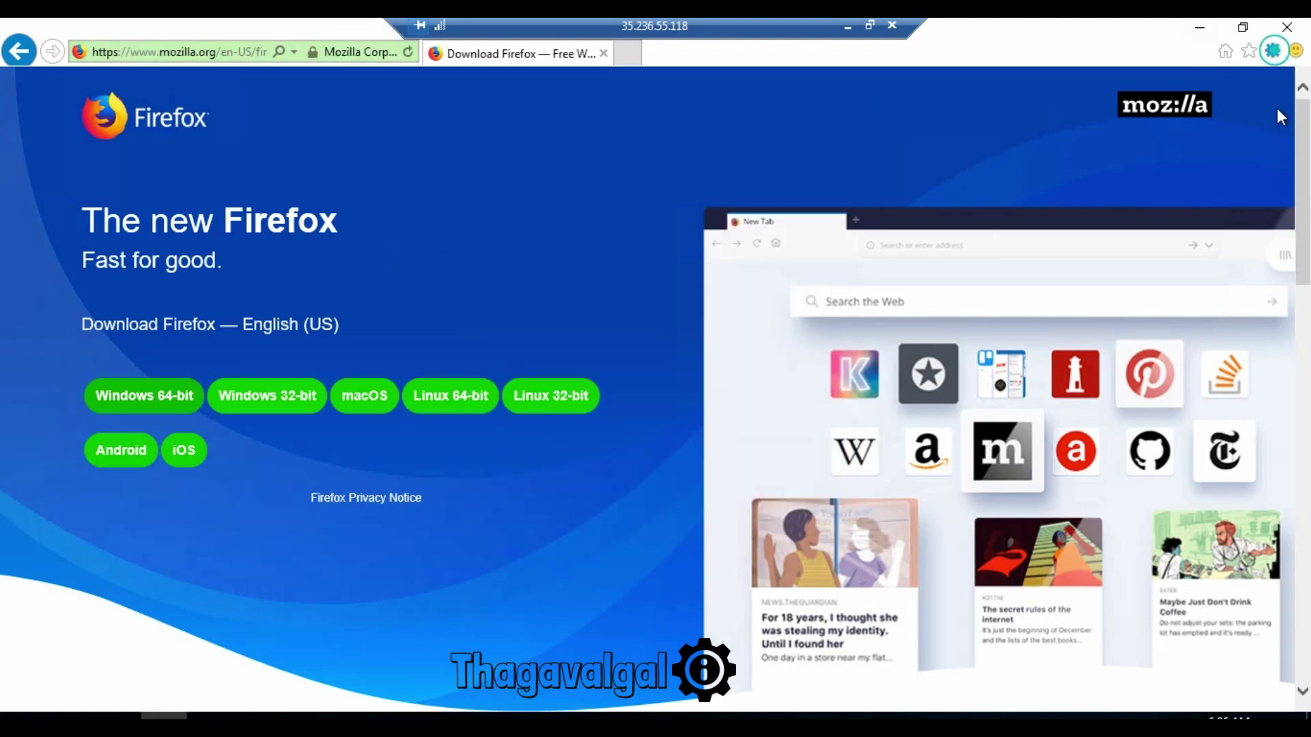
{"action": "mouse_move", "coordinate": [1270, 117]}
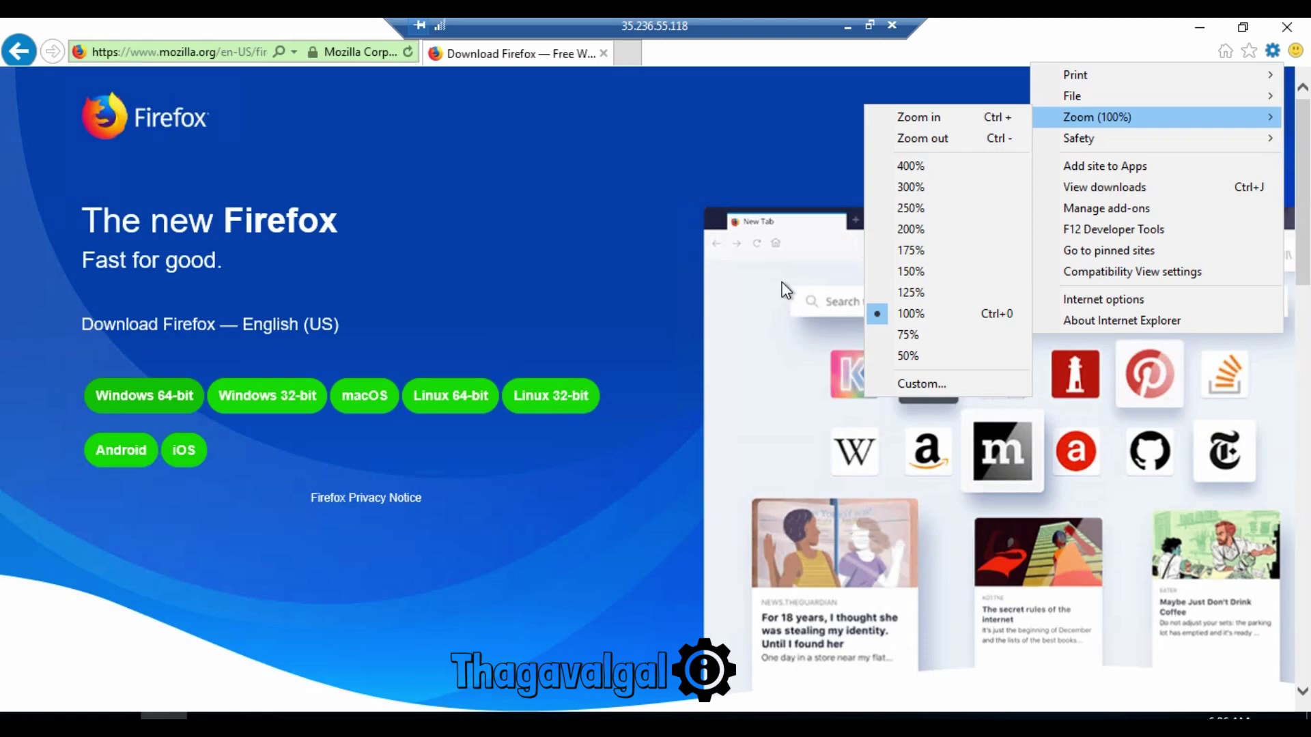
Step: Open the Trusted sites list under Internet options' Security settings
{"action": "left_click", "coordinate": [1117, 301]}
{"action": "left_click", "coordinate": [140, 68]}
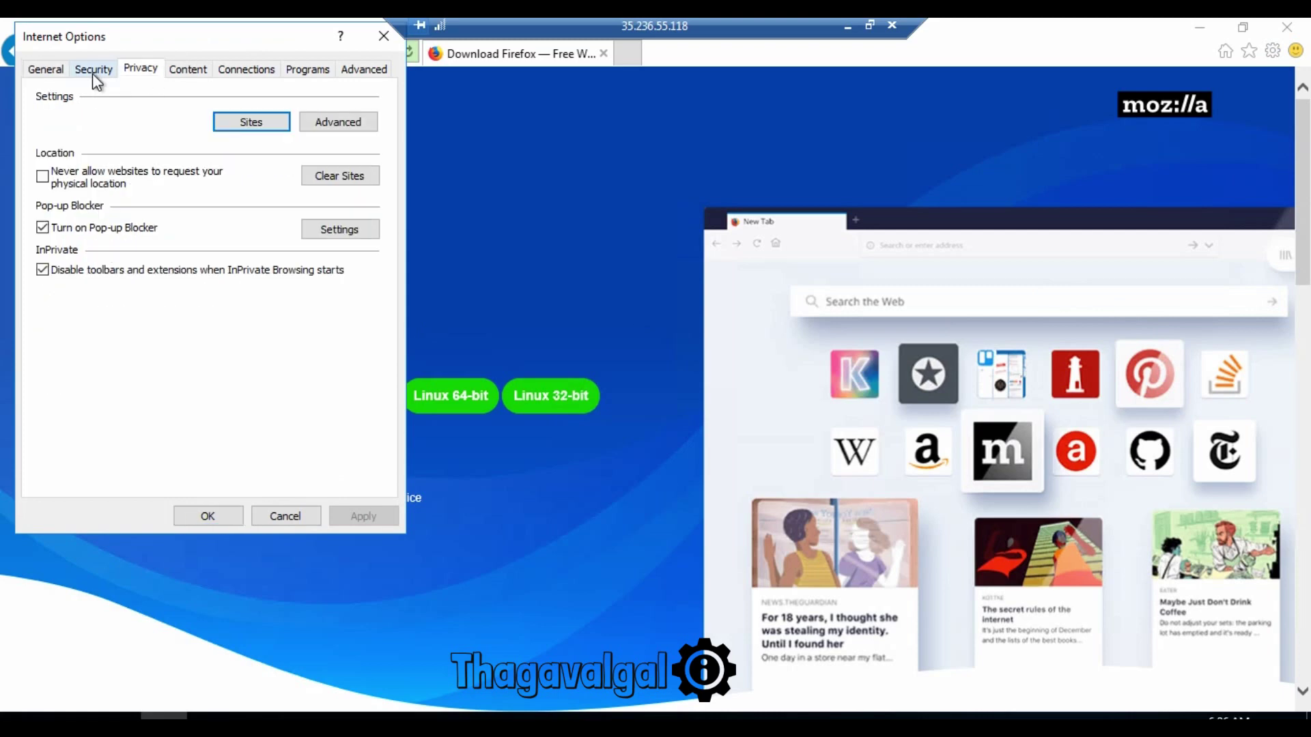
{"action": "left_click", "coordinate": [92, 69]}
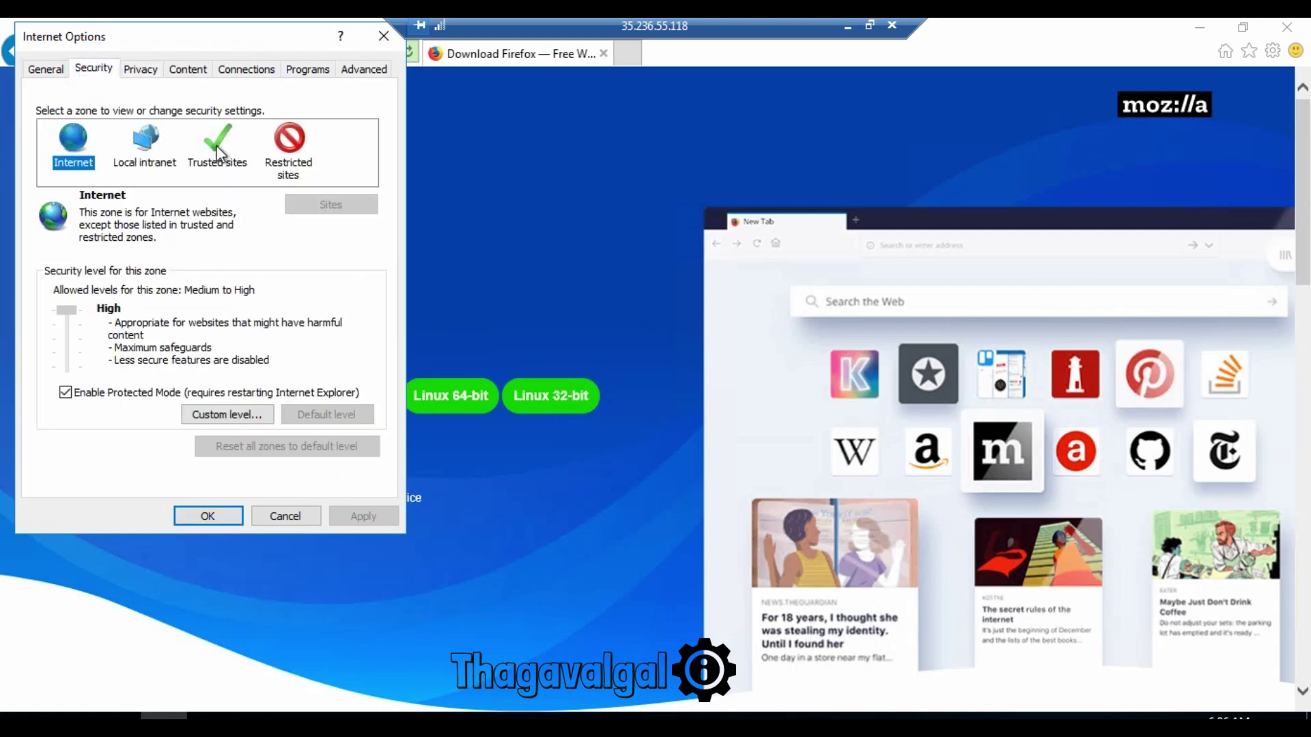
{"action": "left_click", "coordinate": [217, 164]}
{"action": "left_click", "coordinate": [350, 205]}
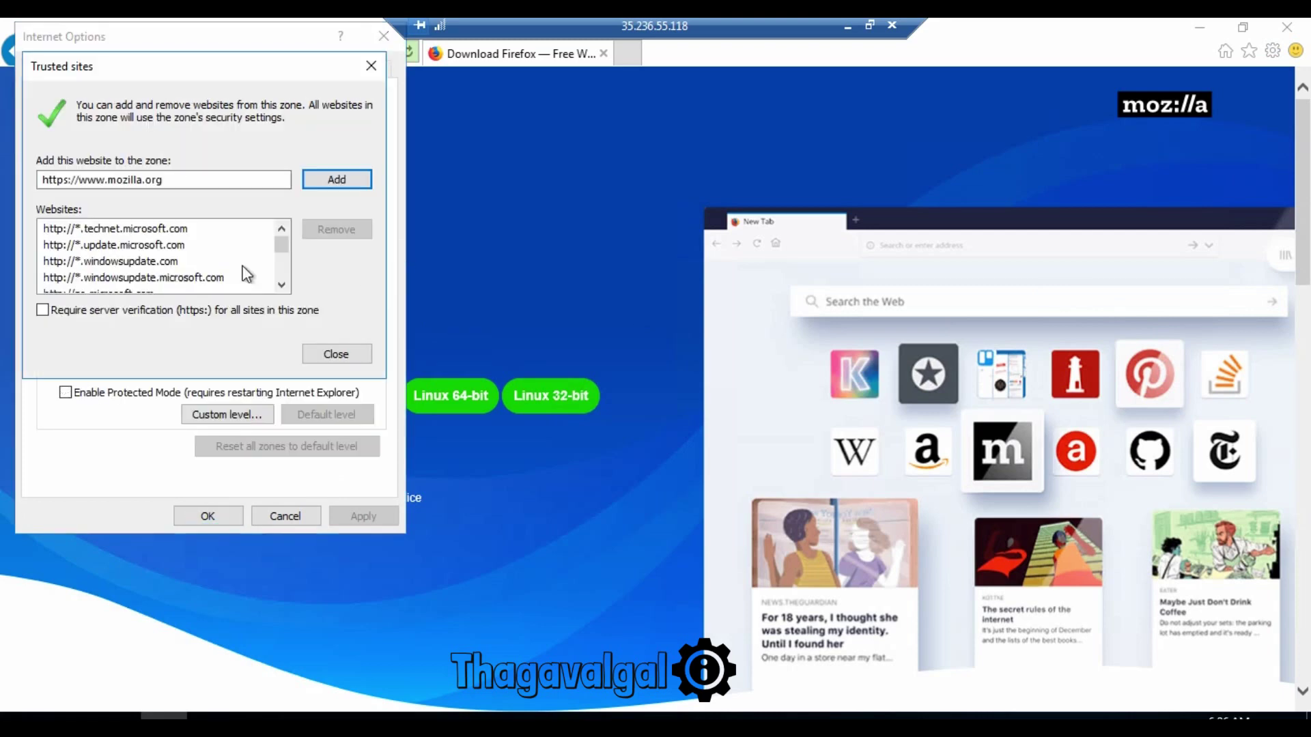
Step: Add the copied installer site to Trusted sites, apply, and retry the Windows 64-bit download
{"action": "left_click", "coordinate": [177, 184]}
{"action": "key", "text": "ctrl+a"}
{"action": "key", "text": "ctrl+v"}
{"action": "left_click", "coordinate": [330, 183]}
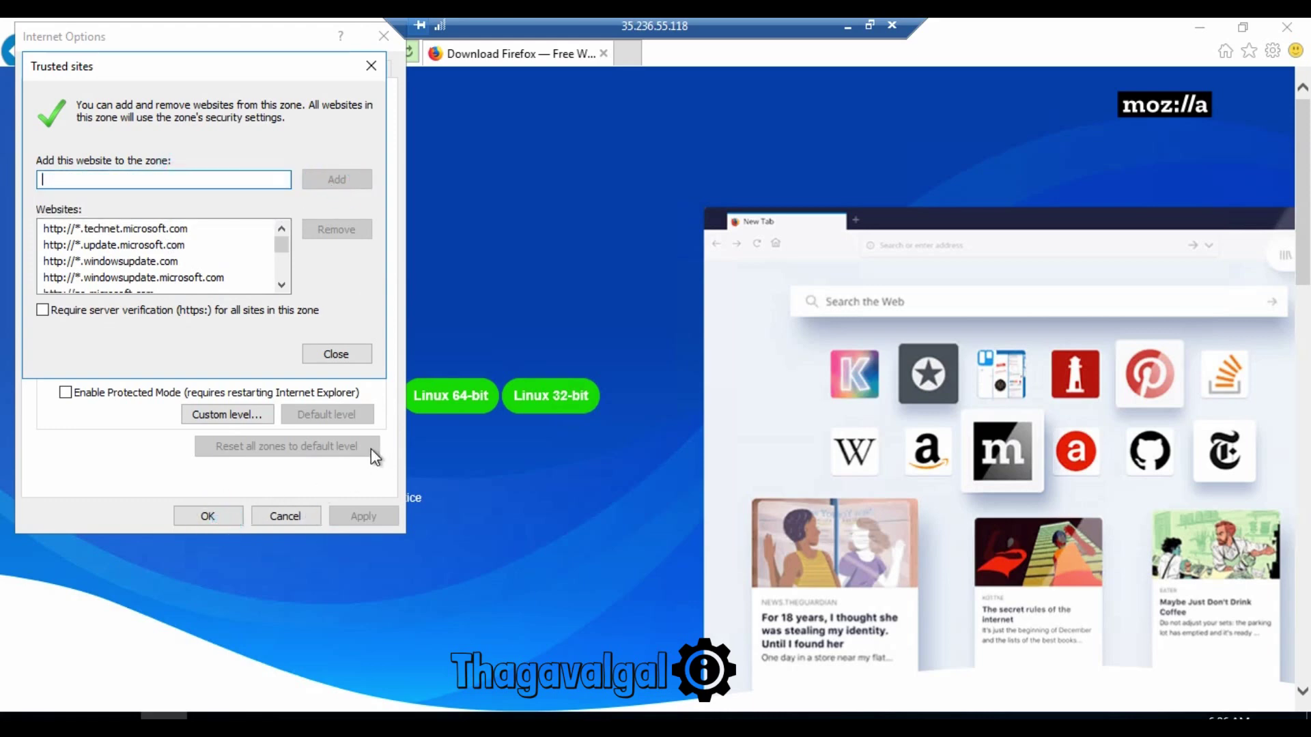
{"action": "left_click", "coordinate": [357, 360]}
{"action": "left_click", "coordinate": [227, 516]}
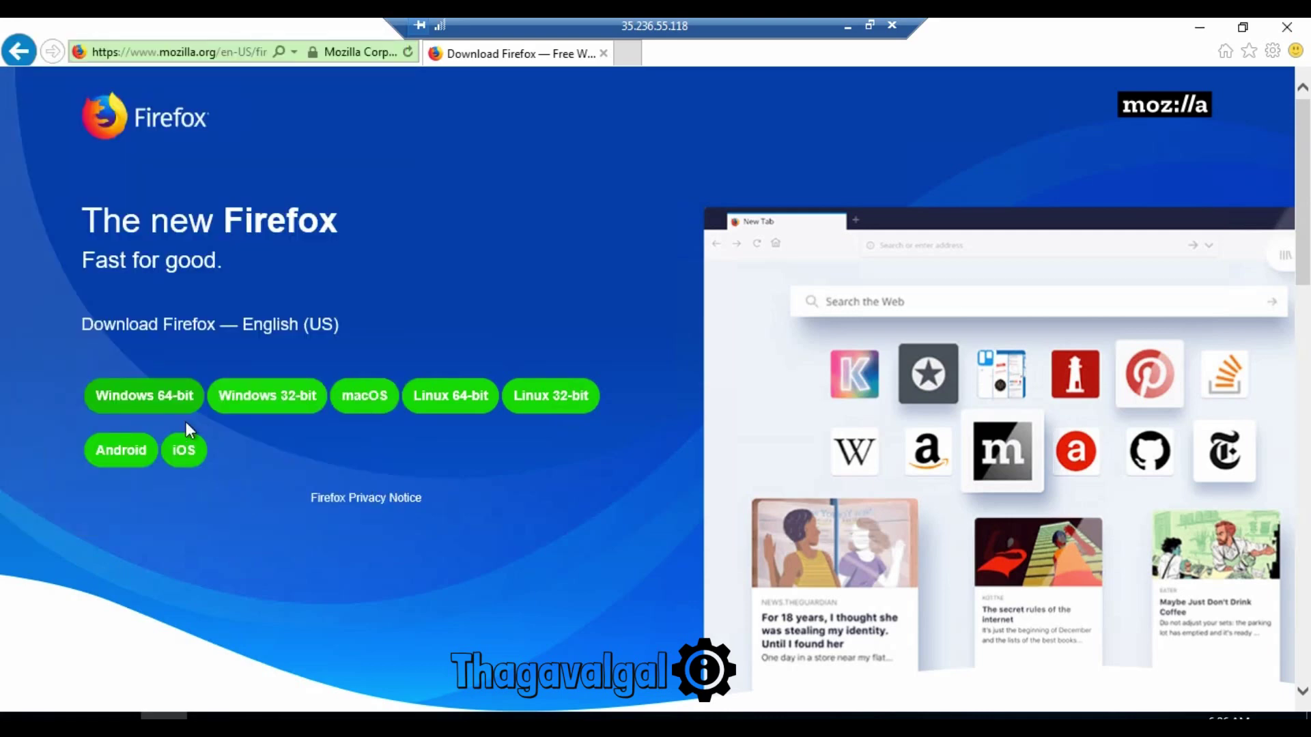
{"action": "left_click", "coordinate": [175, 413]}
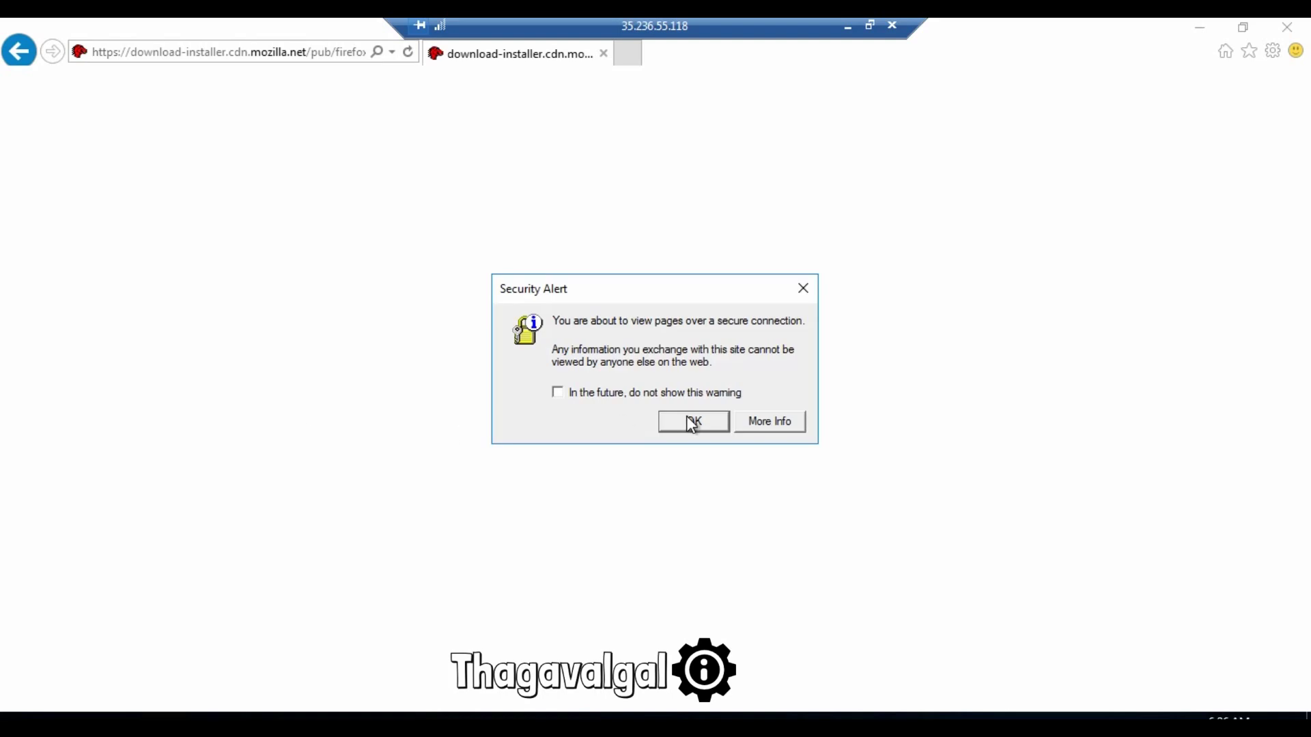
Step: Accept the security alerts, save and run the Firefox installer, approve UAC, and close downloads
{"action": "left_click", "coordinate": [693, 422]}
{"action": "left_click", "coordinate": [694, 421]}
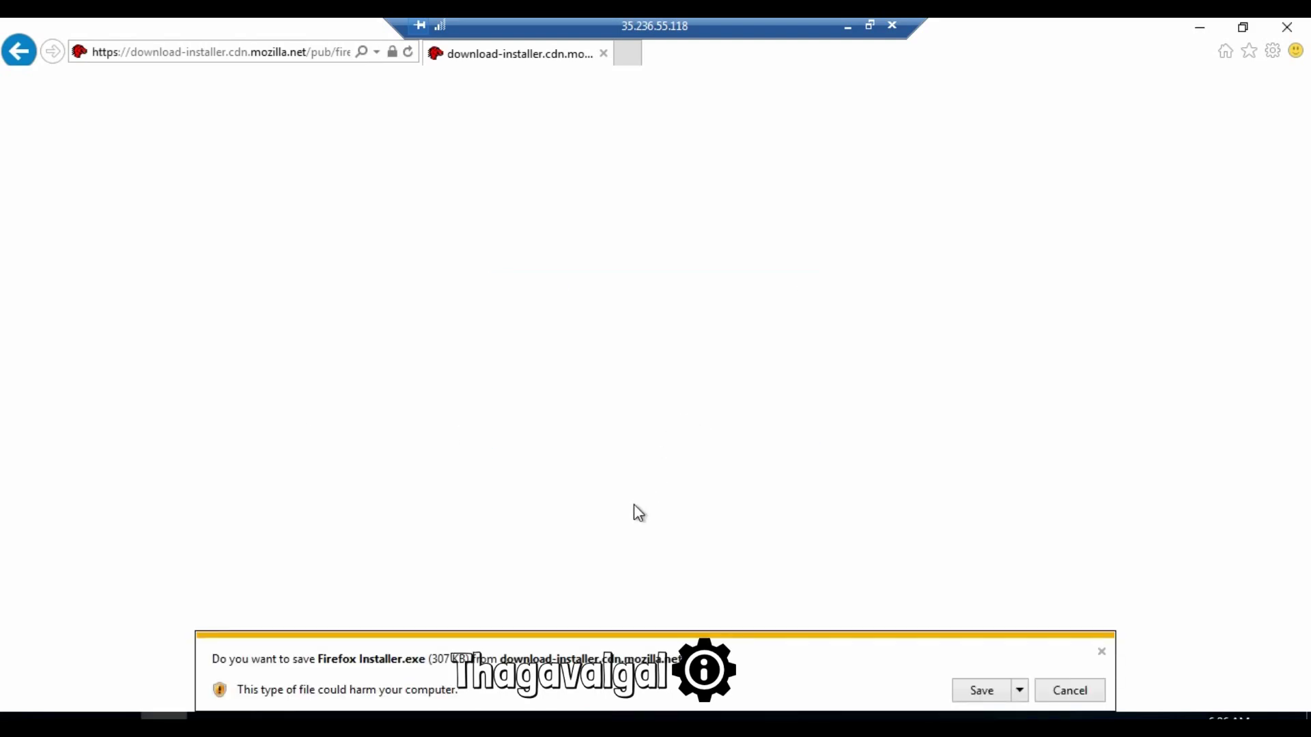
{"action": "left_click", "coordinate": [984, 691]}
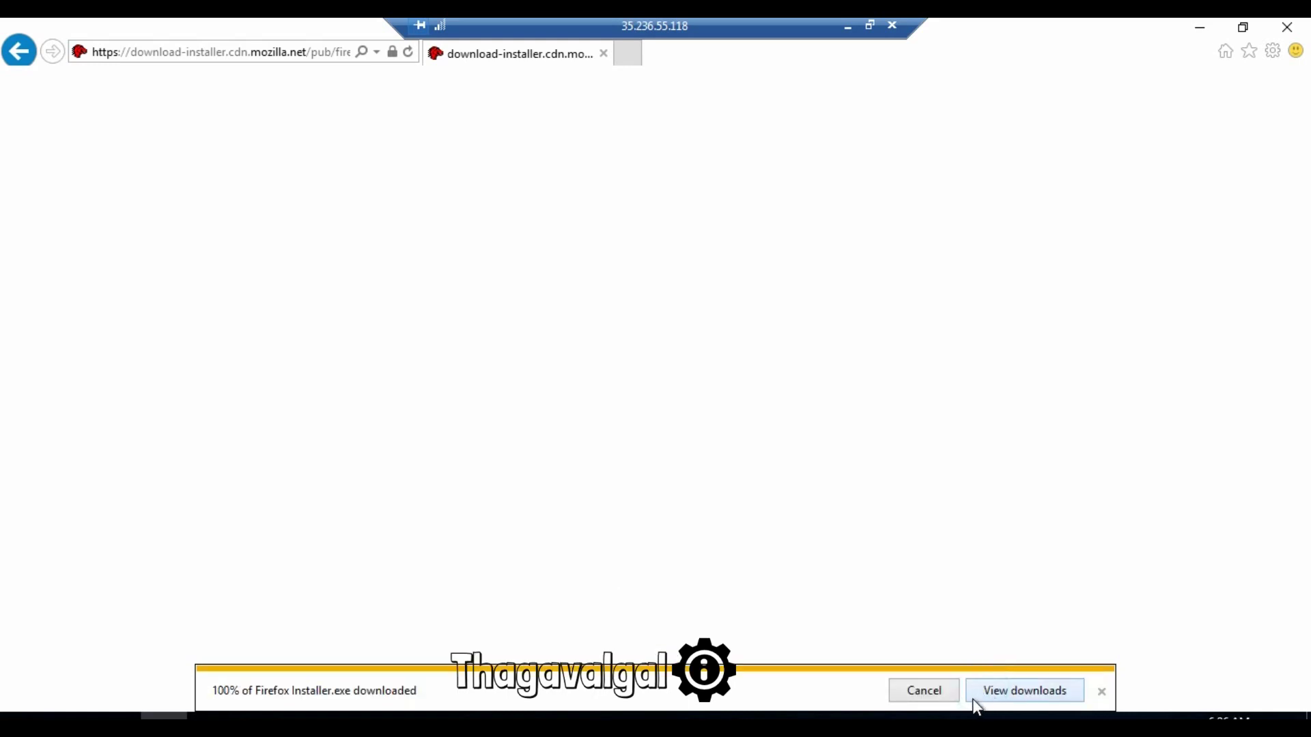
{"action": "left_click", "coordinate": [1025, 691]}
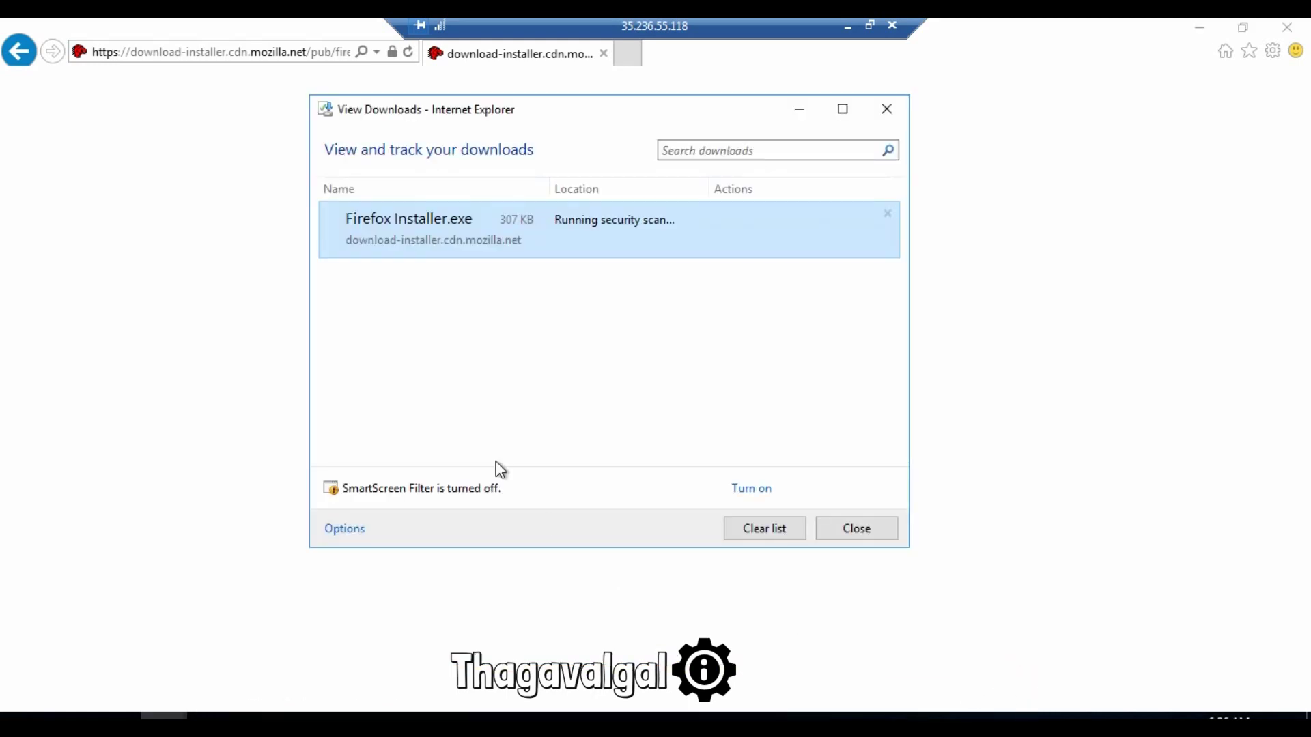
{"action": "left_click", "coordinate": [822, 228]}
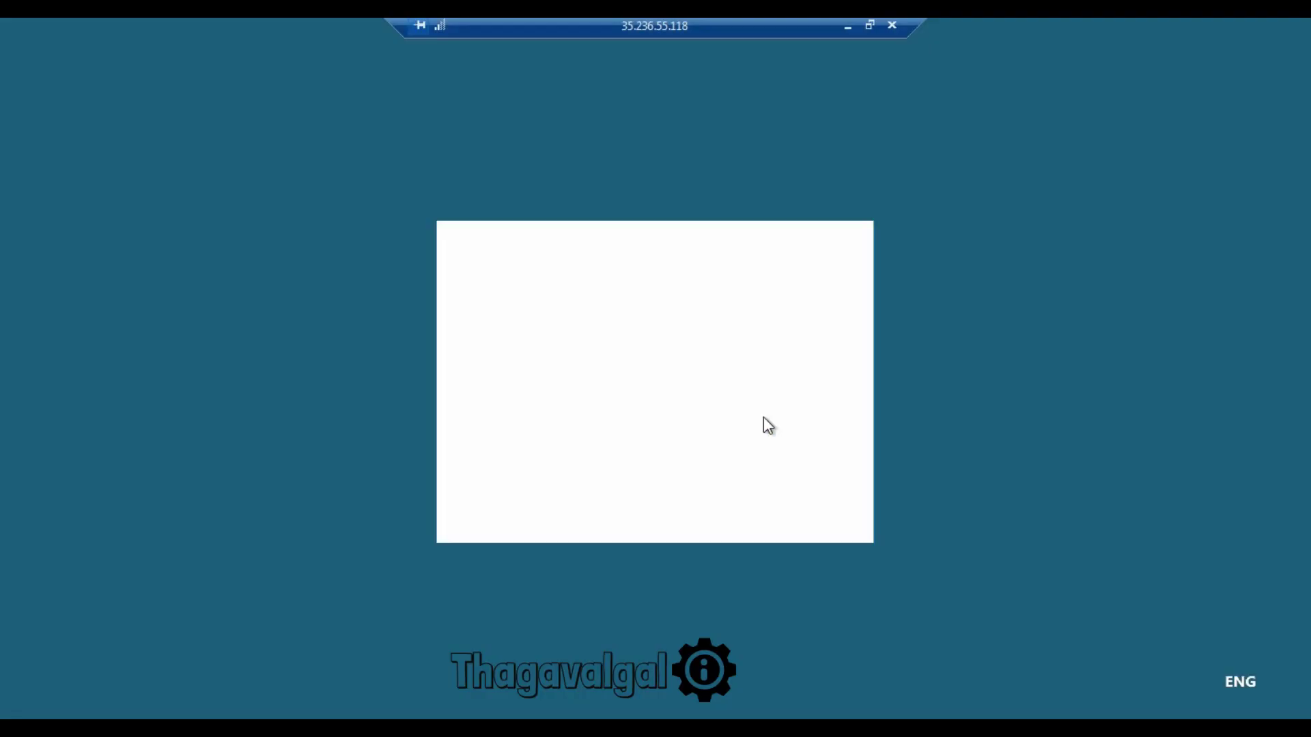
{"action": "left_click", "coordinate": [600, 509]}
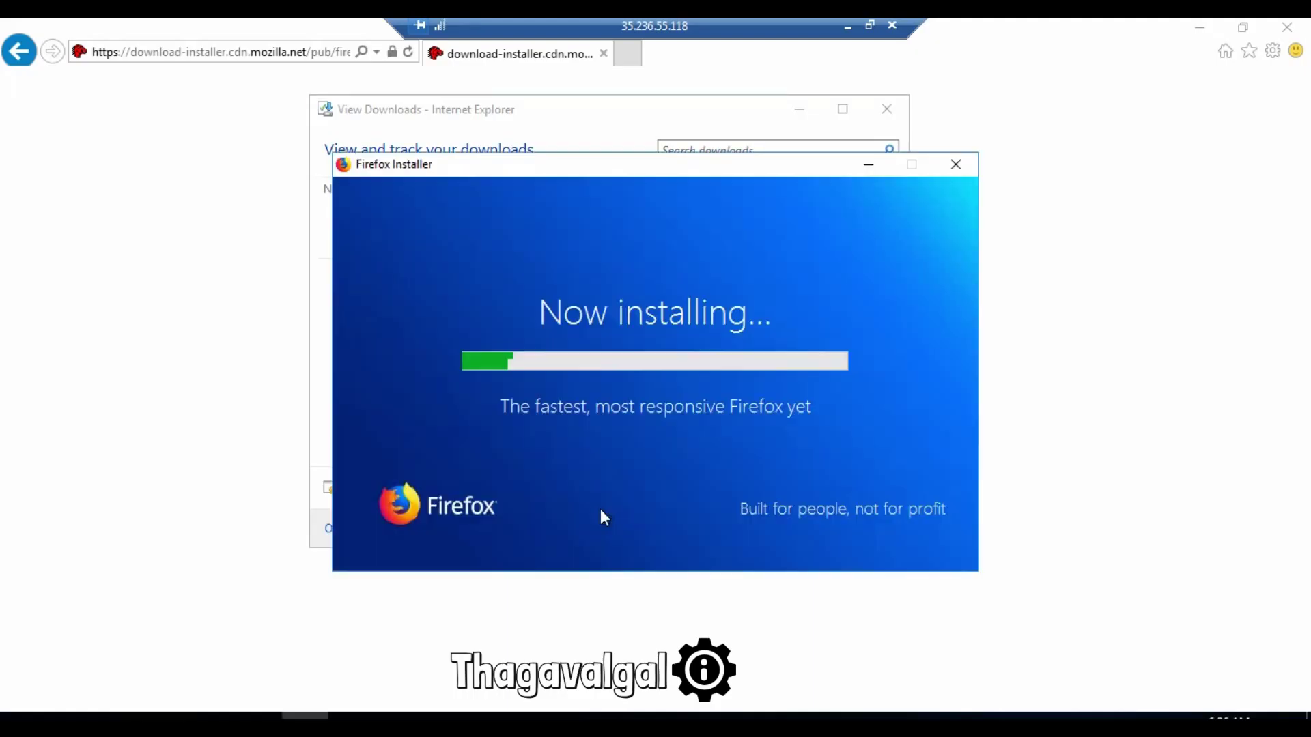
{"action": "left_click", "coordinate": [886, 109]}
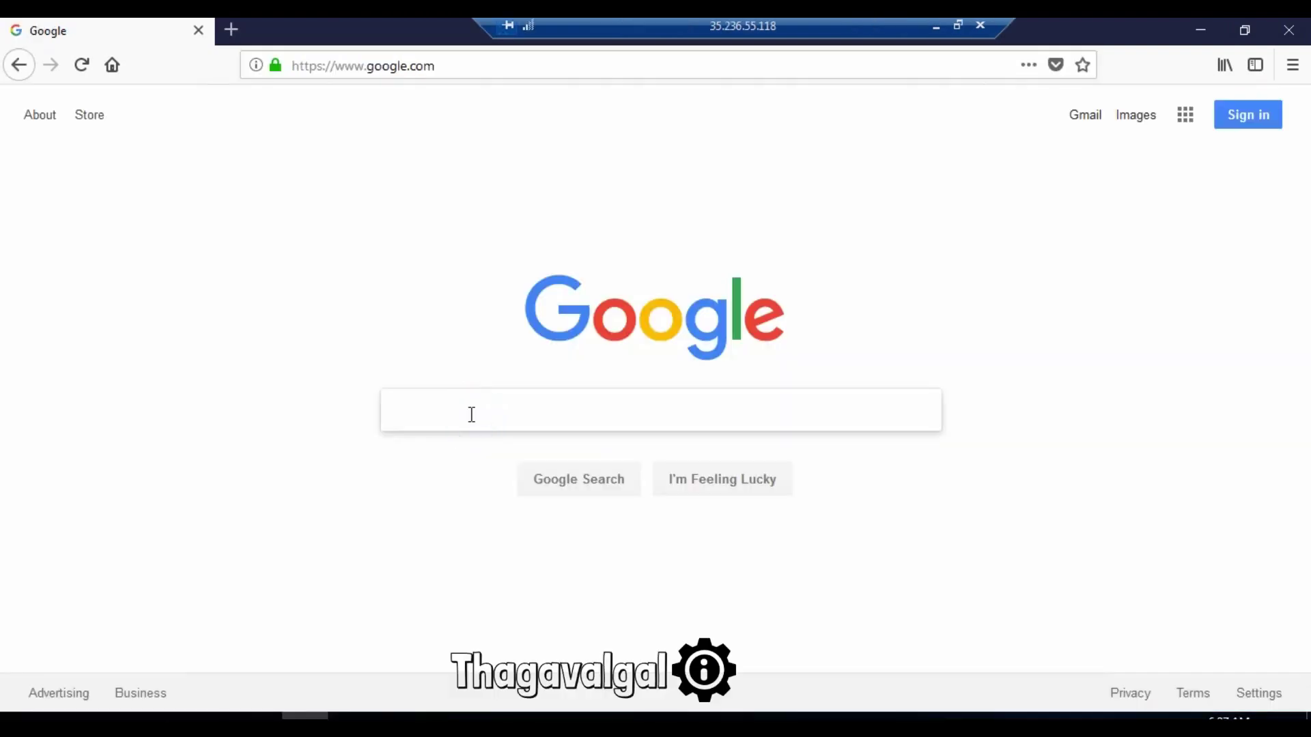
Step: Search Google for 'internet speed test' and run it: 808.4 Mbps down, 203.7 Mbps up
{"action": "type", "text": "interns"}
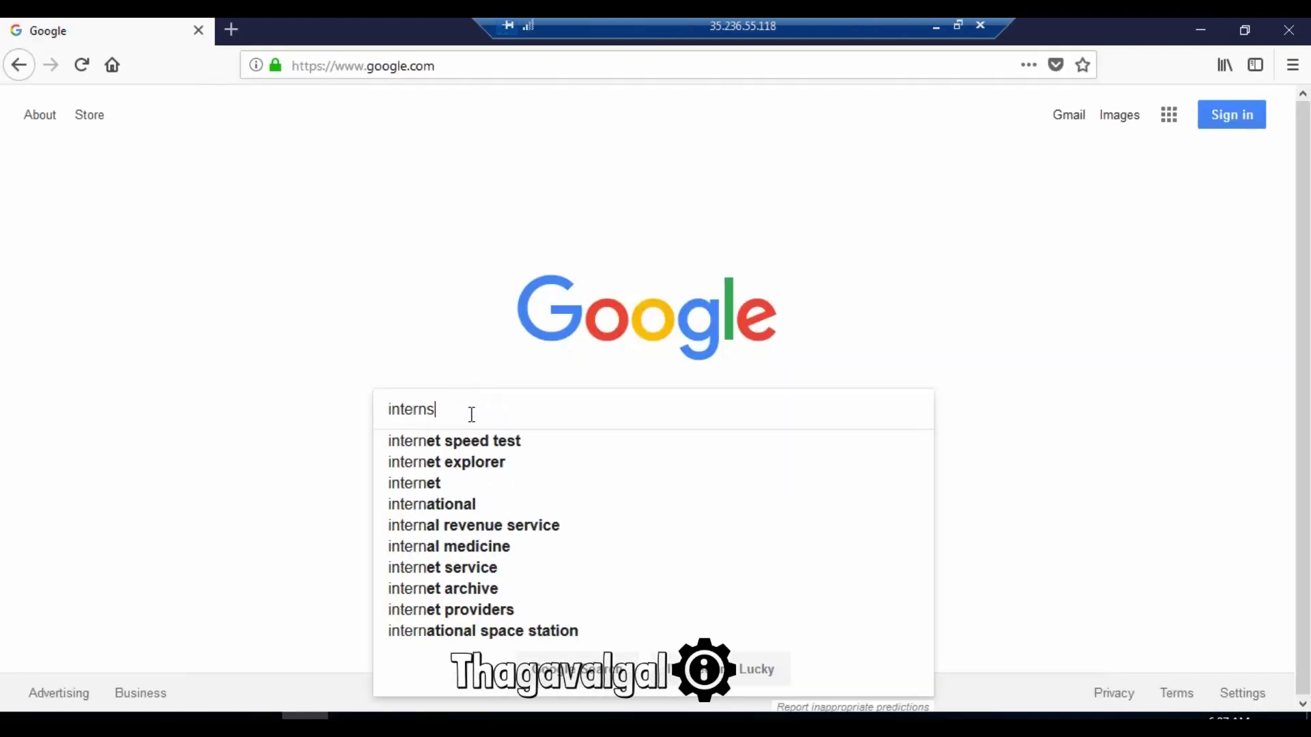
{"action": "key", "text": "BackSpace"}
{"action": "key", "text": "BackSpace"}
{"action": "type", "text": "net sp"}
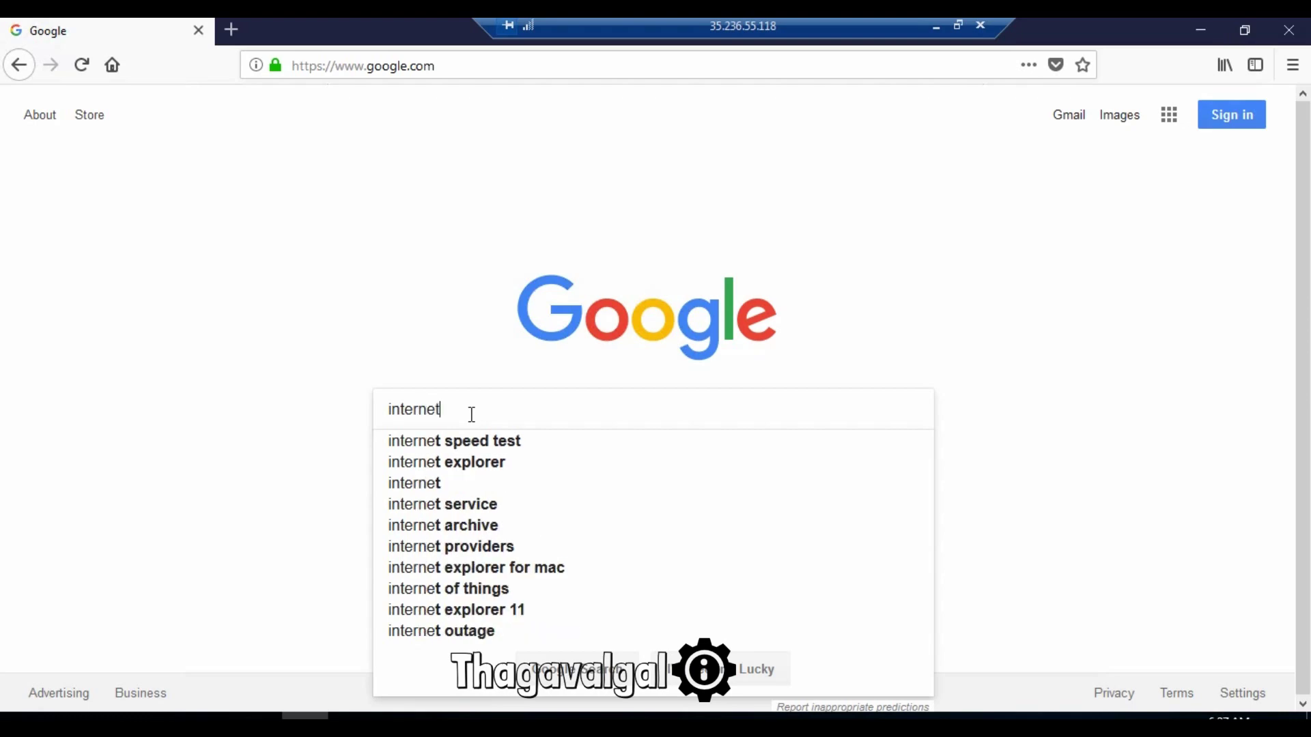
{"action": "left_click", "coordinate": [492, 443]}
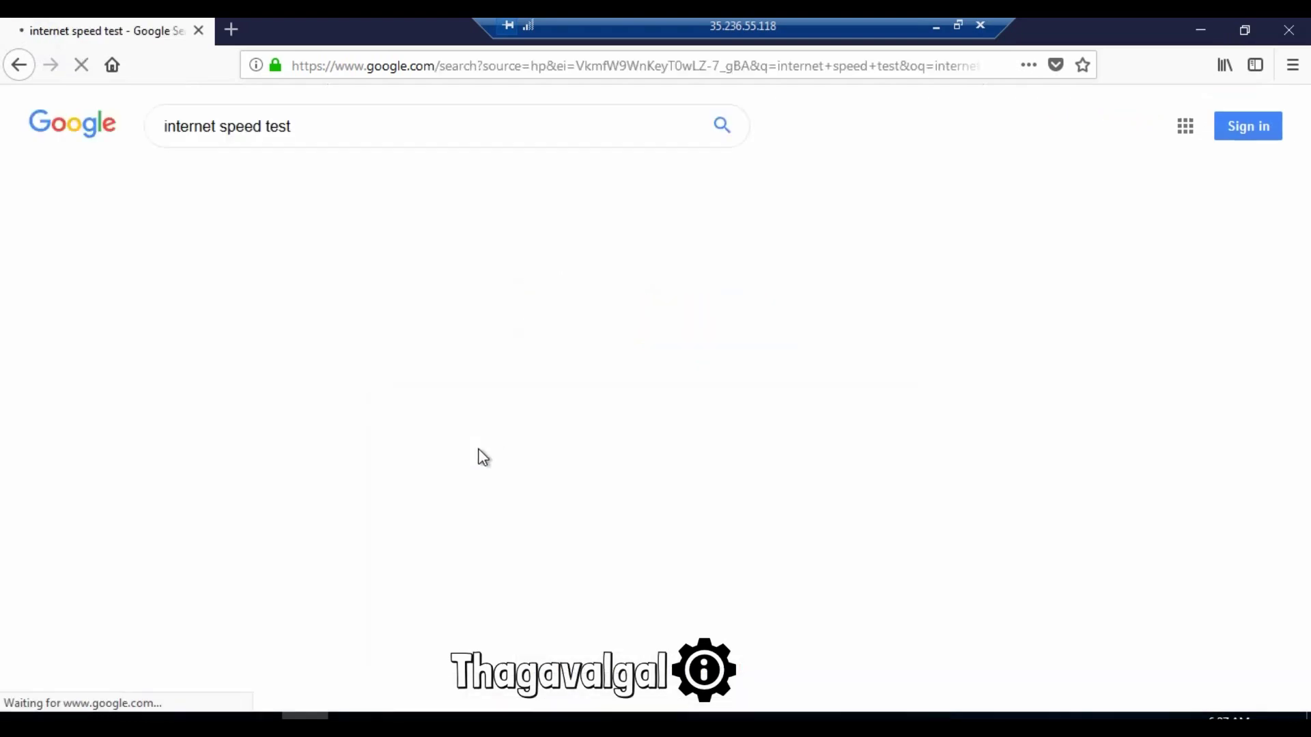
{"action": "scroll", "coordinate": [379, 482], "scroll_direction": "down", "scroll_amount": 2}
{"action": "scroll", "coordinate": [382, 489], "scroll_direction": "down", "scroll_amount": 2}
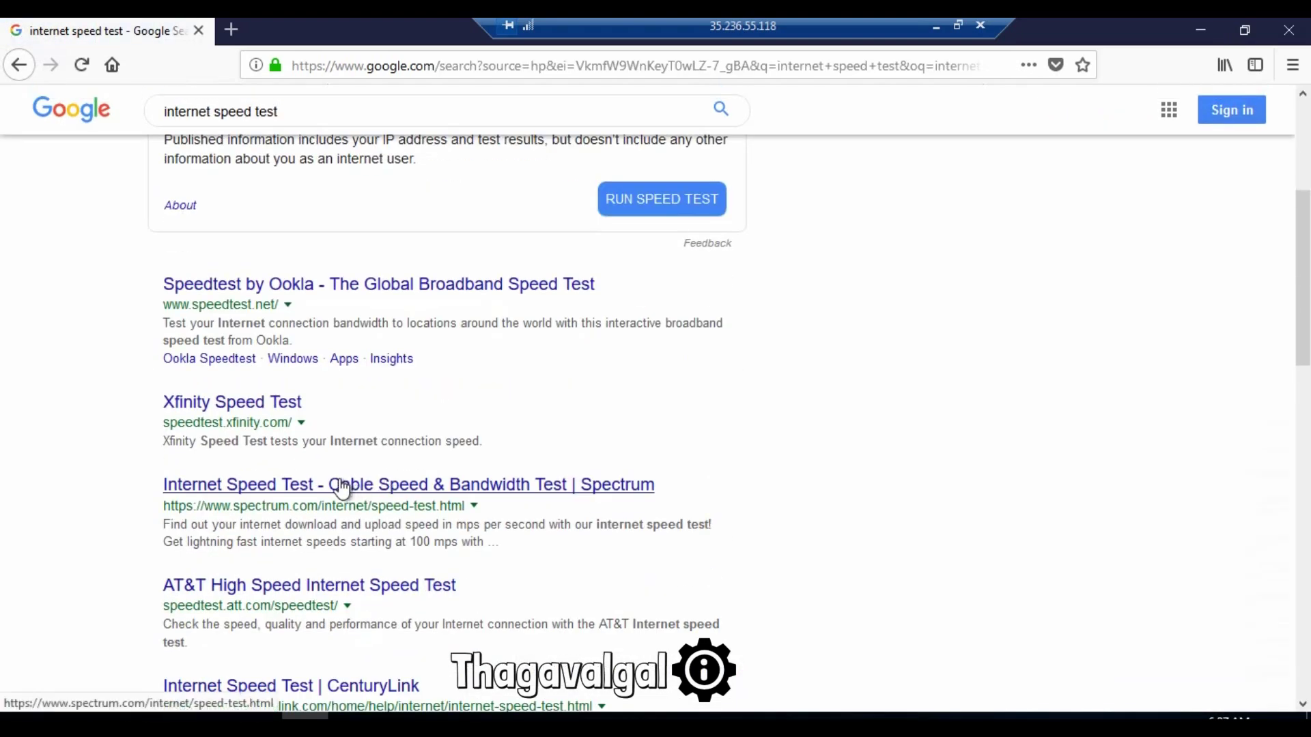
{"action": "left_click", "coordinate": [688, 213]}
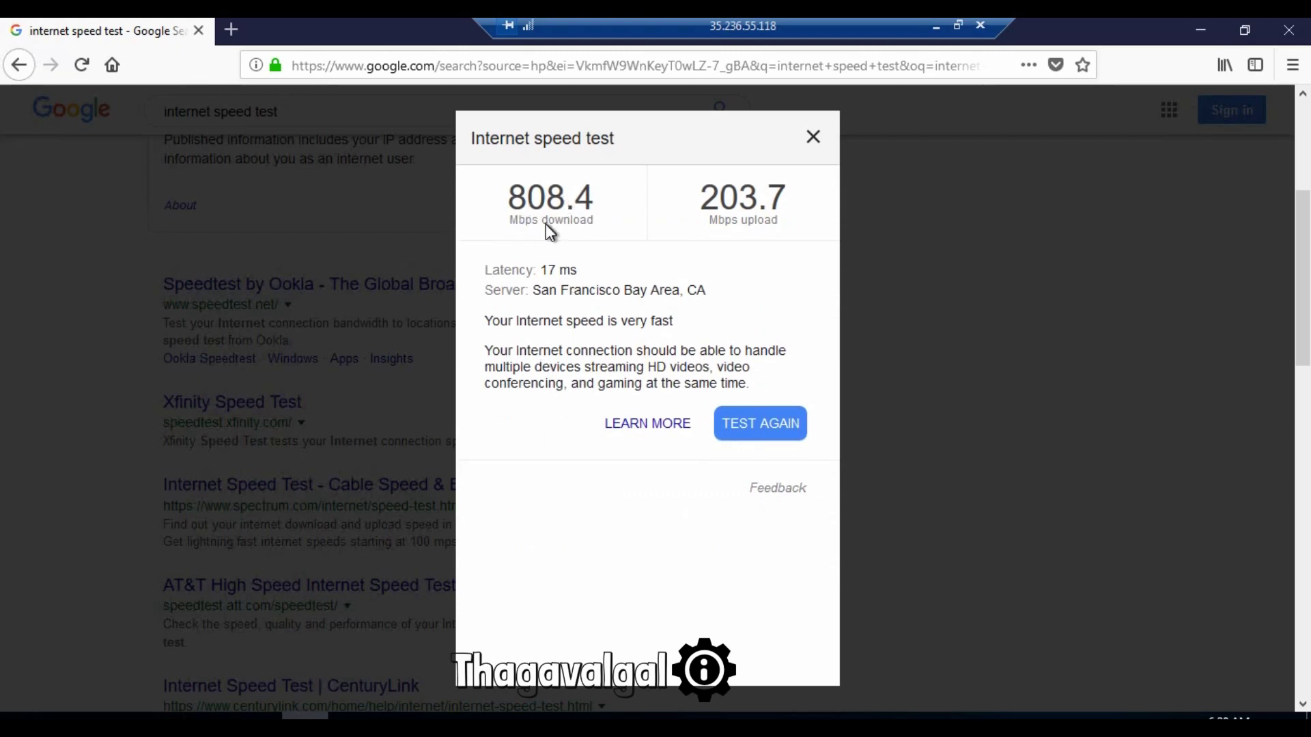
Step: Dismiss the speed test results and close the results tab
{"action": "left_click", "coordinate": [812, 139]}
{"action": "scroll", "coordinate": [490, 448], "scroll_direction": "up", "scroll_amount": 4}
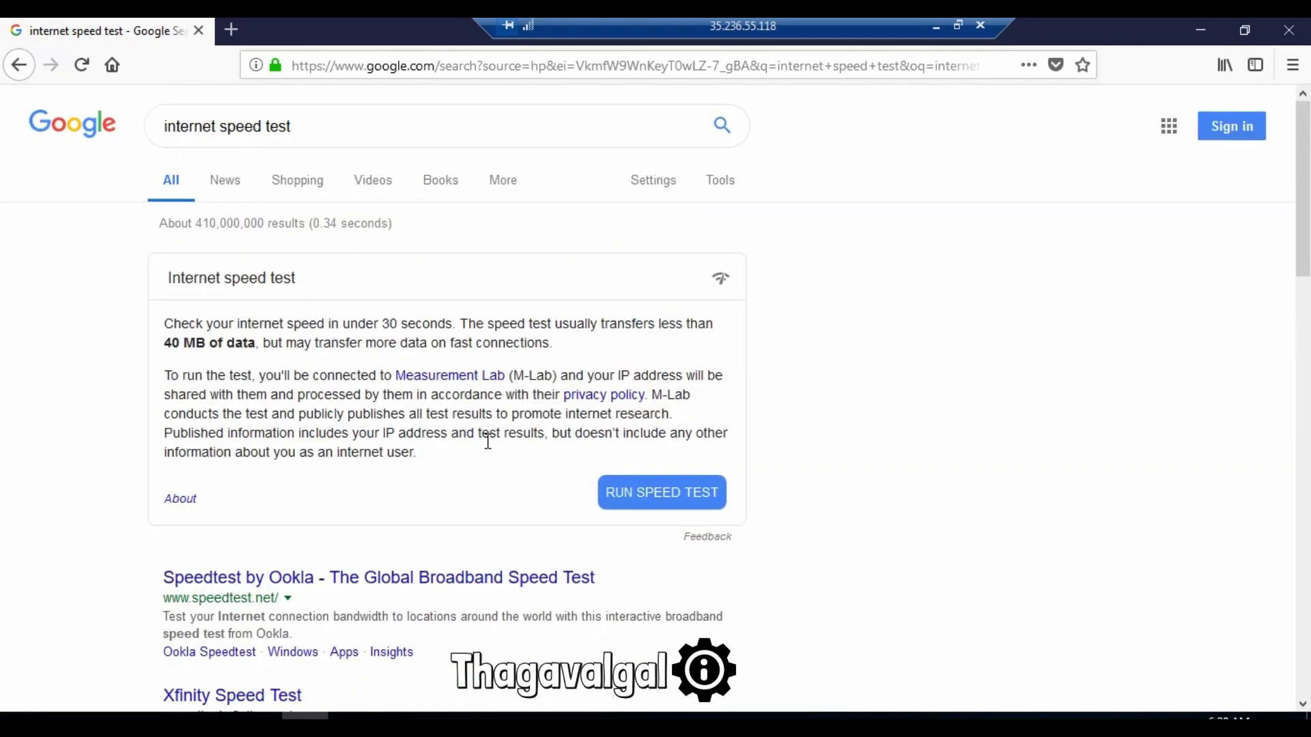
{"action": "left_click", "coordinate": [391, 68]}
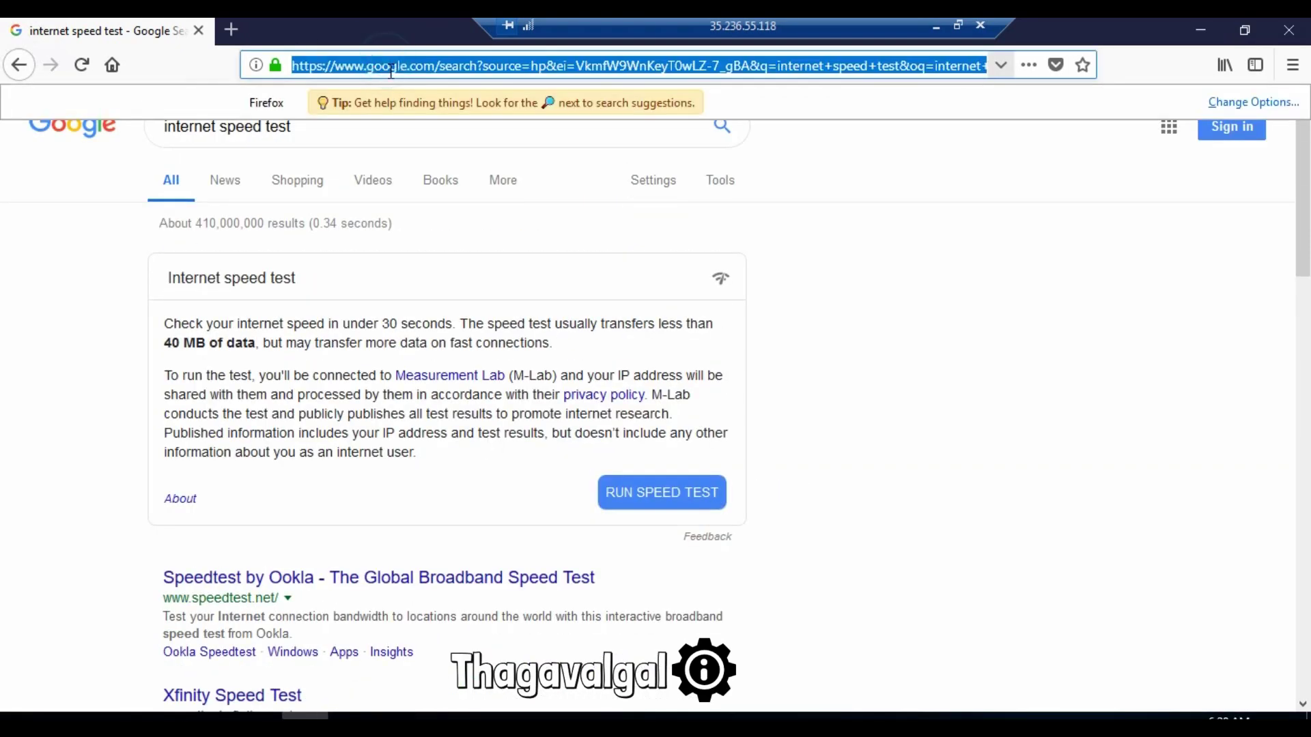
{"action": "type", "text": "g"}
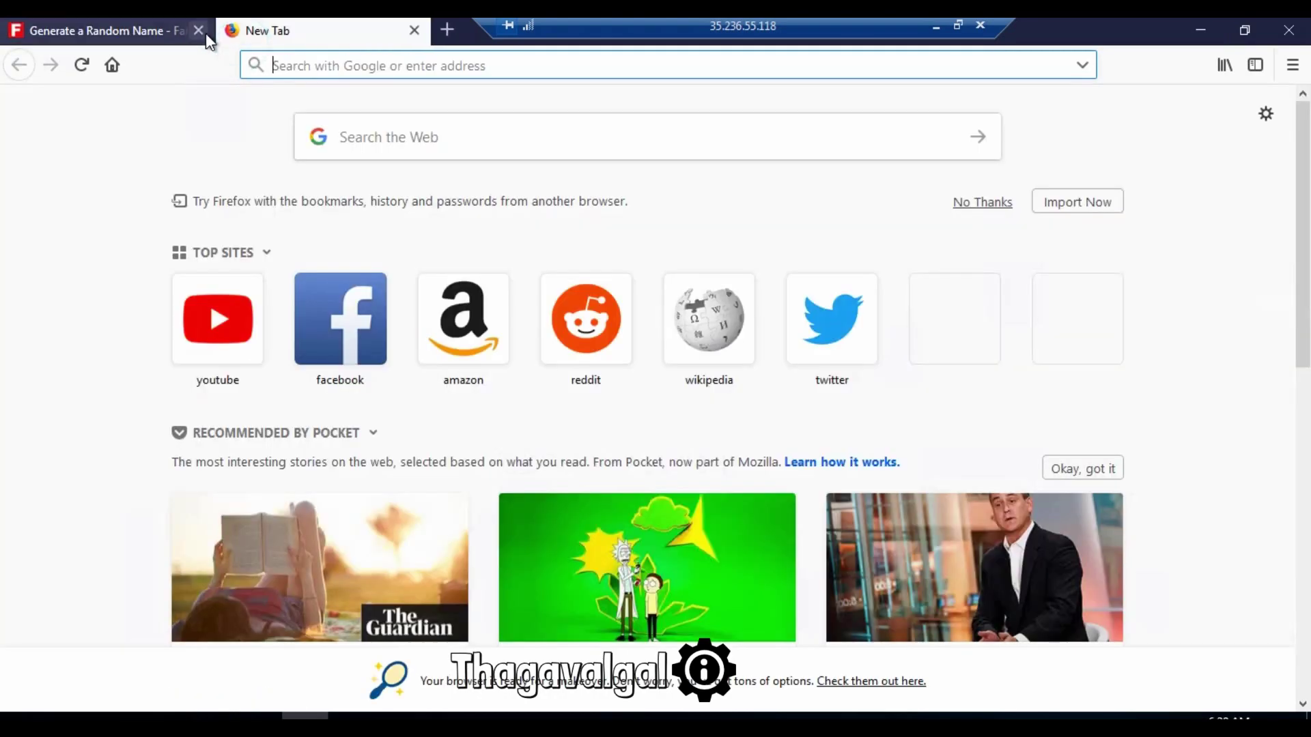
{"action": "left_click", "coordinate": [204, 31]}
Step: Minimize Firefox, refresh the server desktop, and restore Firefox from the taskbar
{"action": "left_click", "coordinate": [1199, 30]}
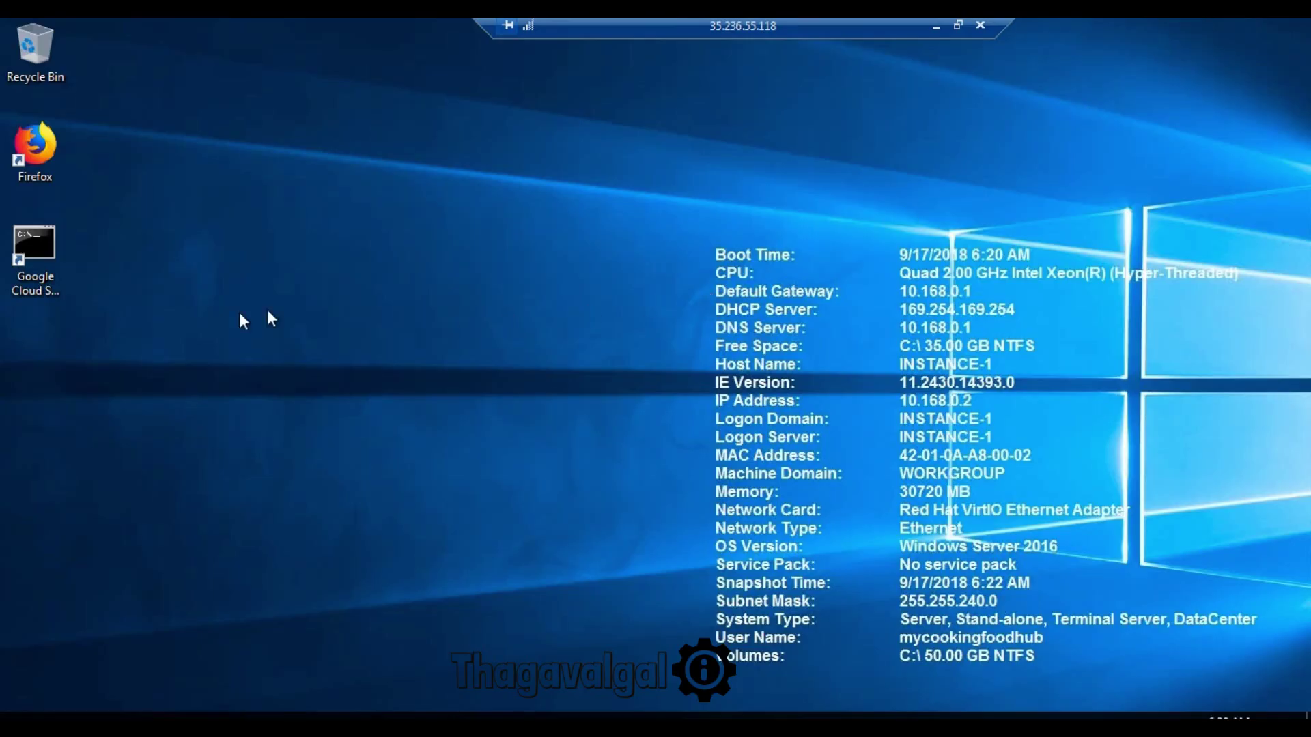
{"action": "right_click", "coordinate": [261, 184]}
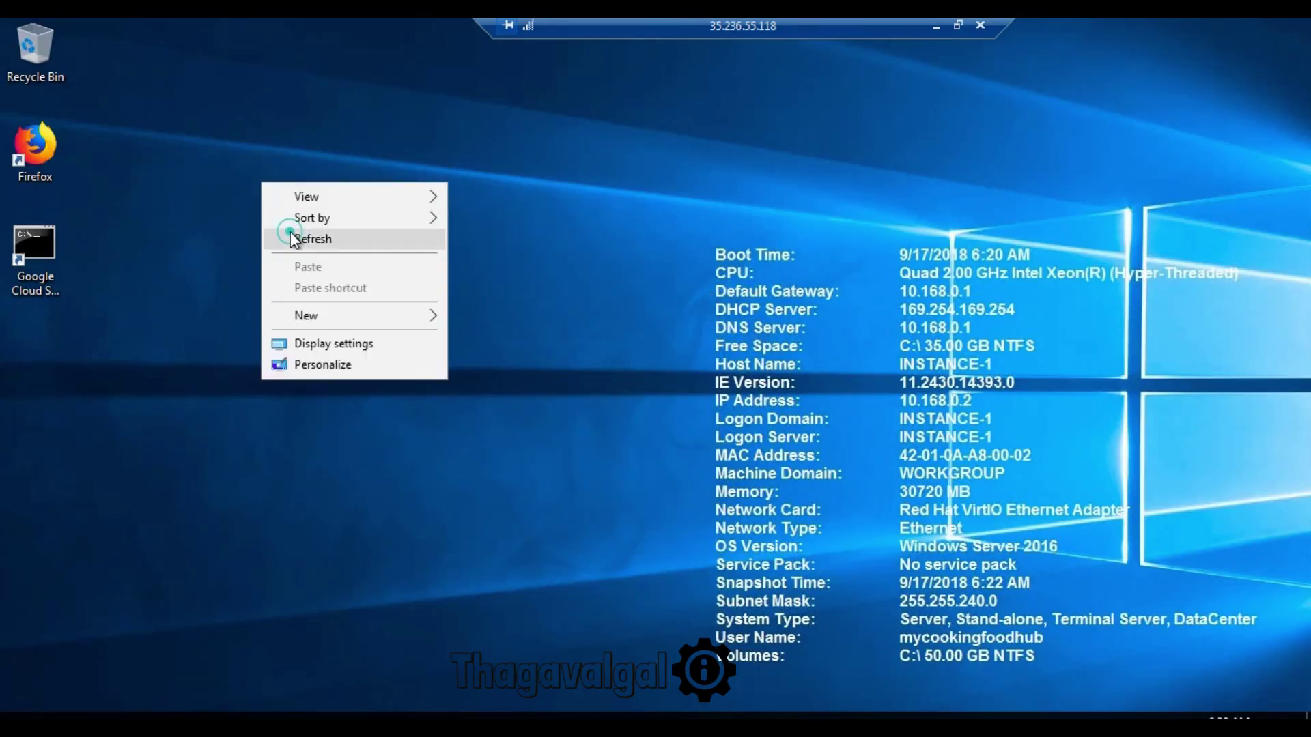
{"action": "left_click", "coordinate": [292, 235]}
{"action": "right_click", "coordinate": [468, 182]}
{"action": "left_click", "coordinate": [553, 243]}
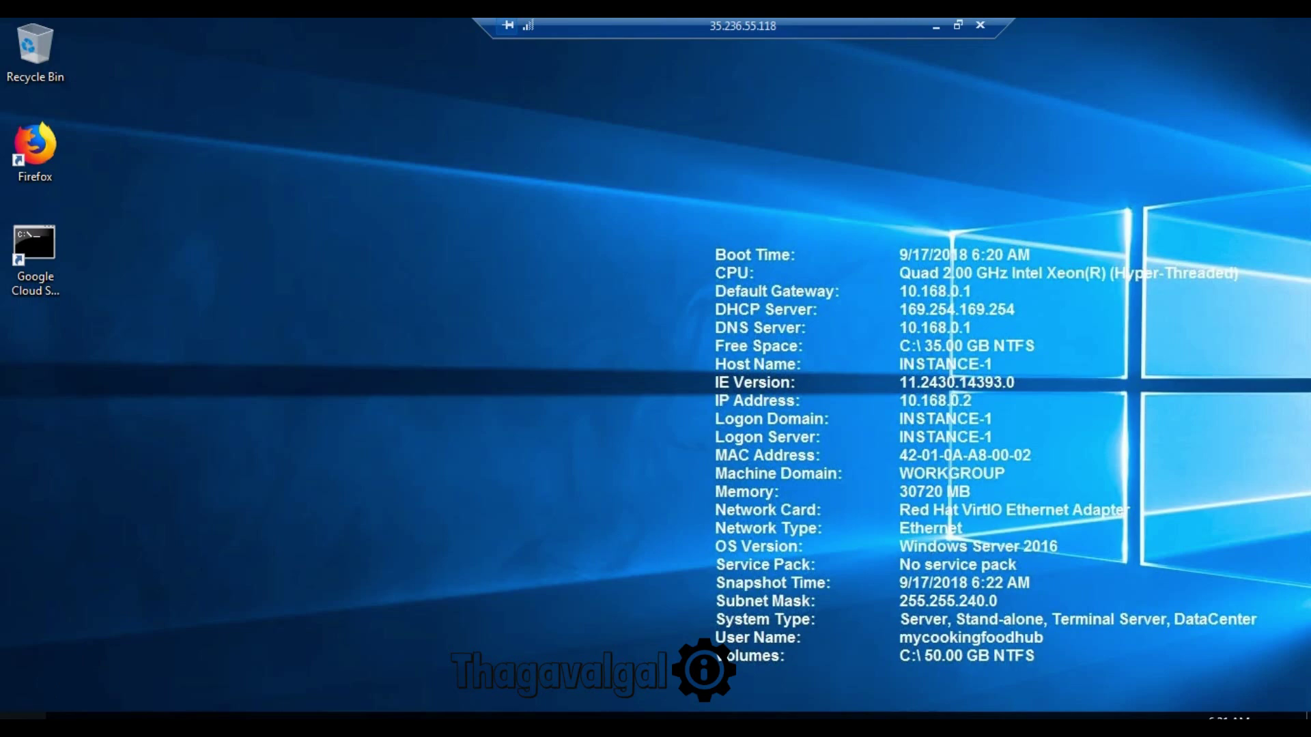
{"action": "left_click", "coordinate": [21, 715]}
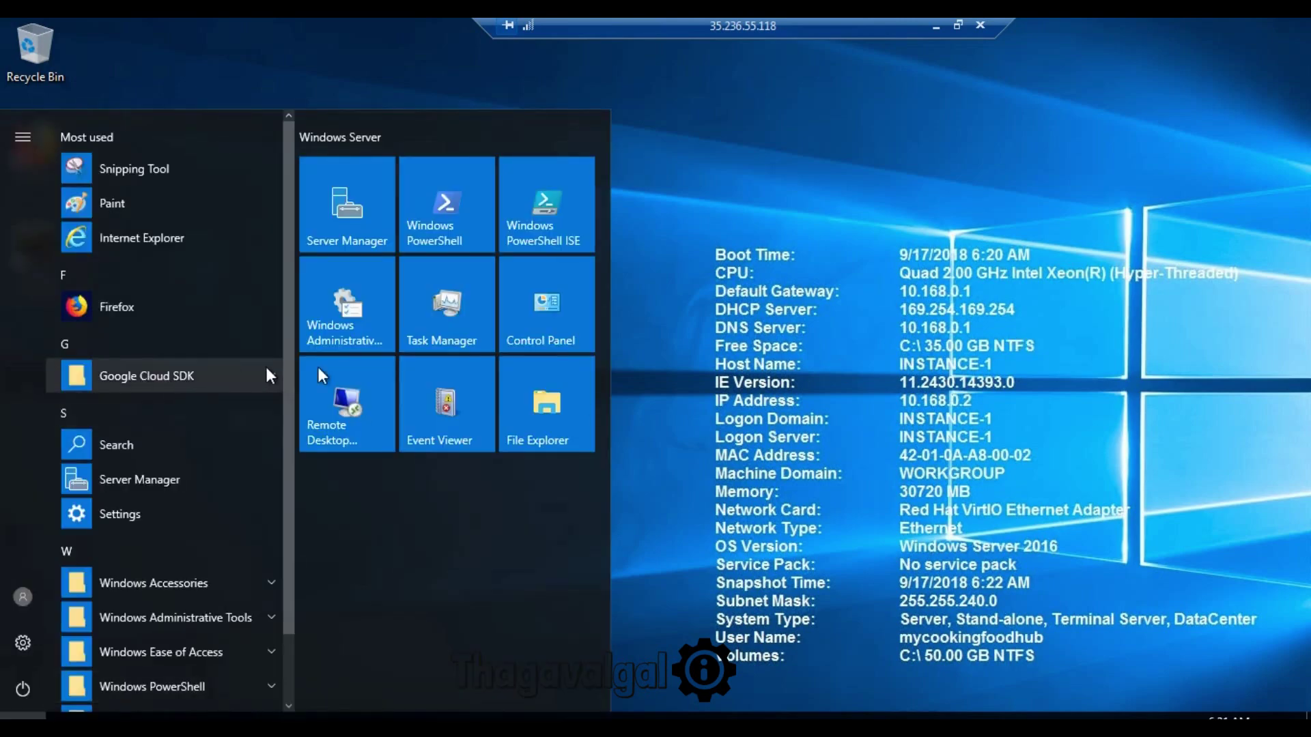
{"action": "right_click", "coordinate": [780, 87]}
{"action": "left_click", "coordinate": [806, 141]}
{"action": "left_click", "coordinate": [305, 715]}
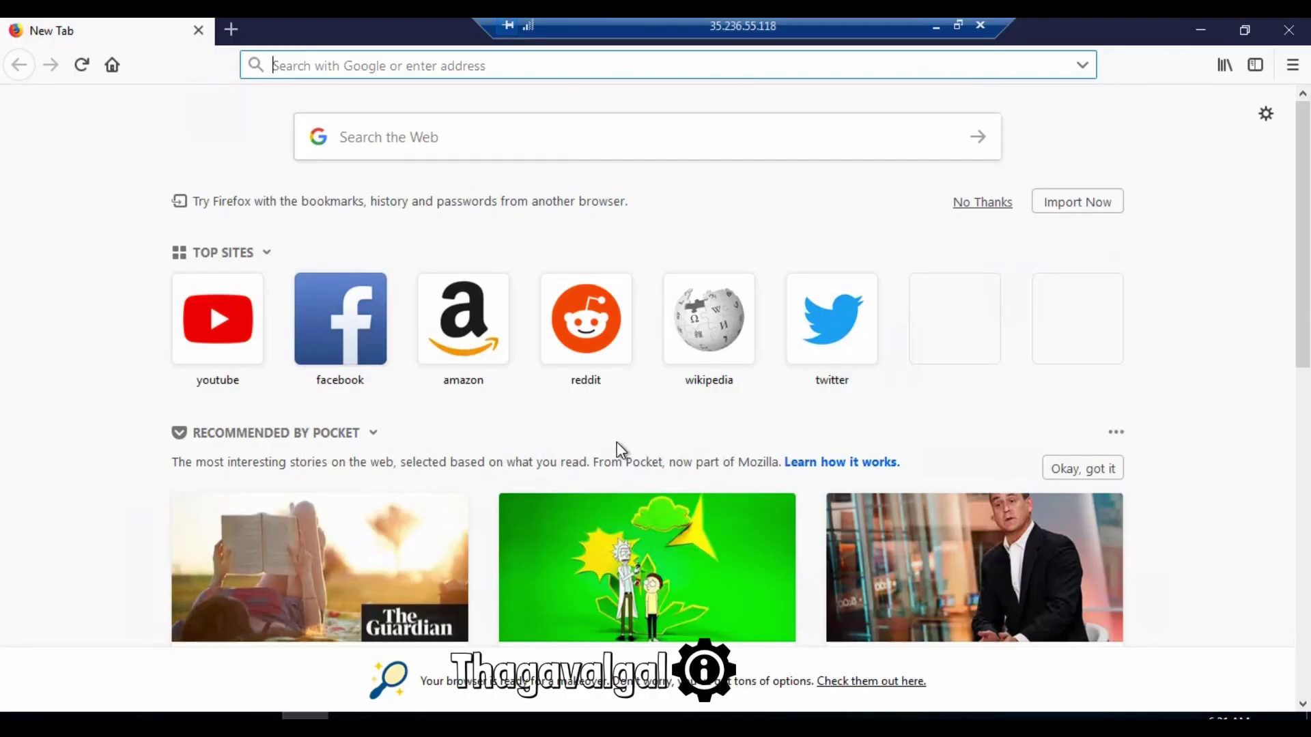
Step: Search 'what is my ip', noting public IP 35.236.55.118, and open WhatIsMyIP.com
{"action": "type", "text": "what is my ip"}
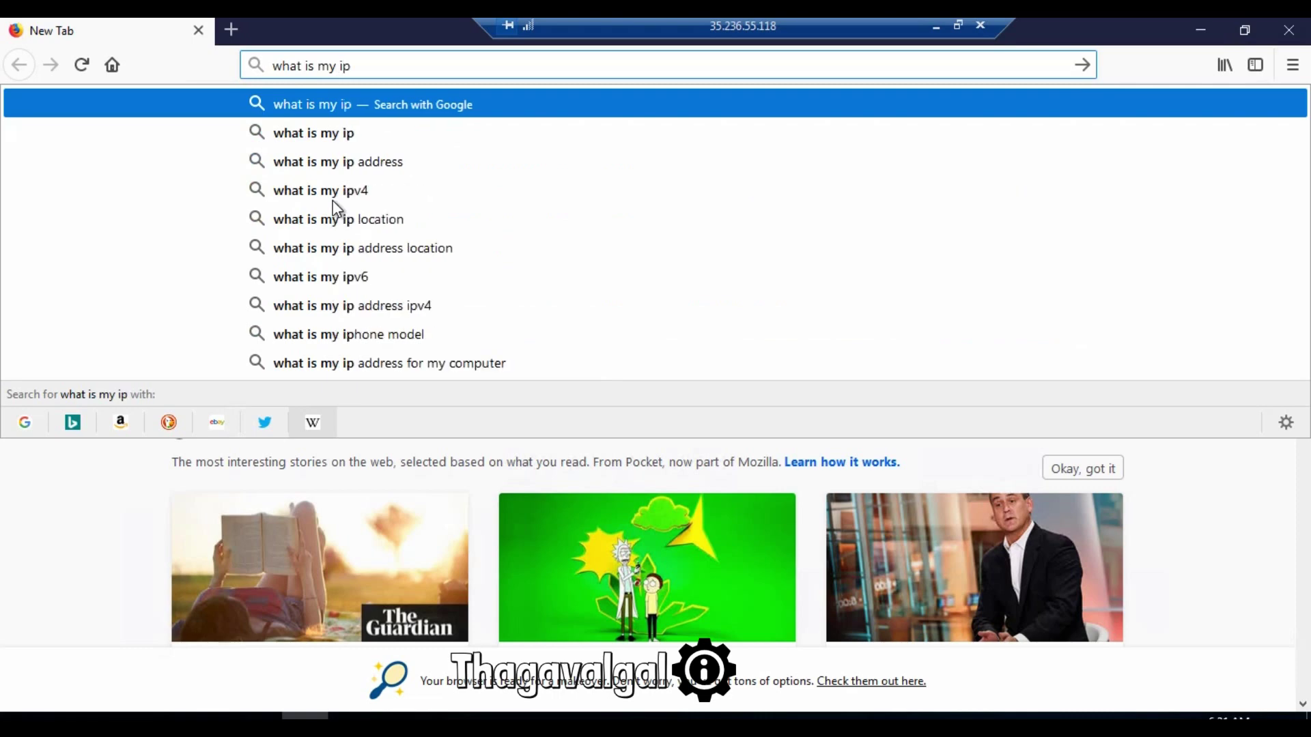
{"action": "key", "text": "Return"}
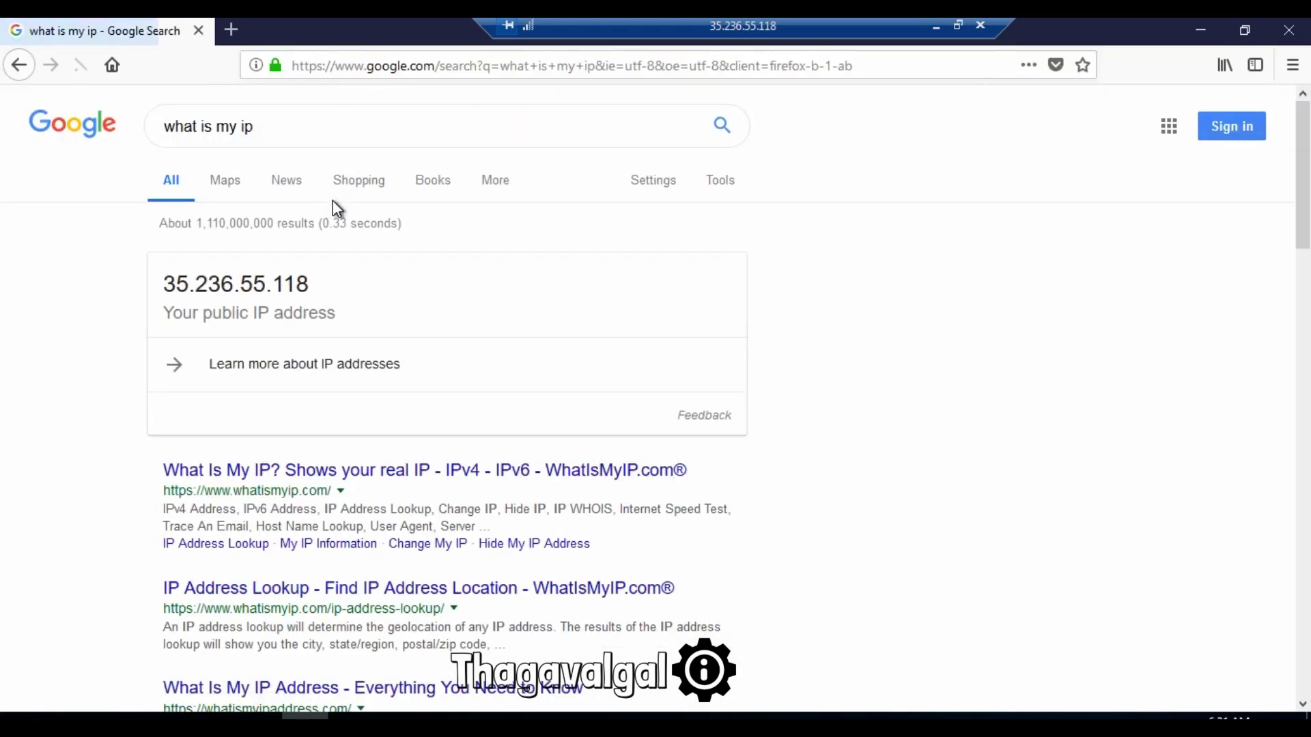
{"action": "left_click_drag", "start_coordinate": [161, 283], "coordinate": [306, 276]}
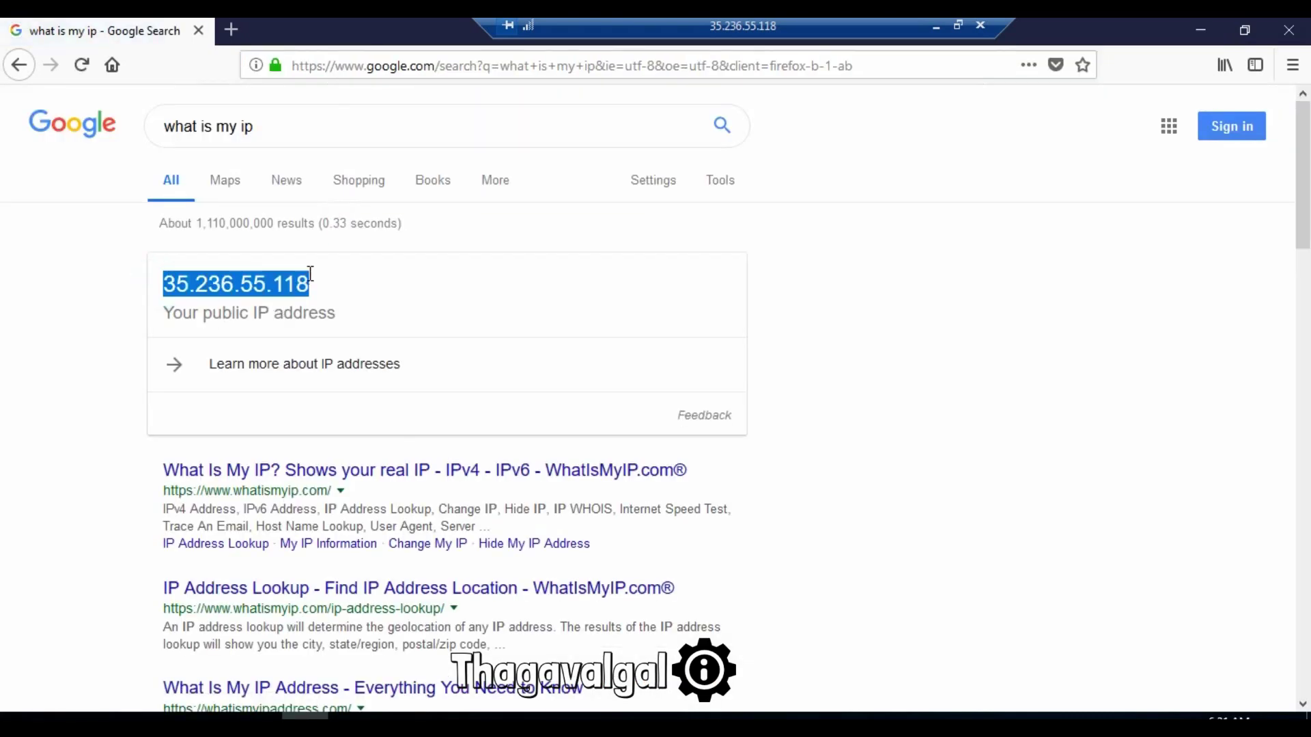
{"action": "left_click", "coordinate": [326, 486]}
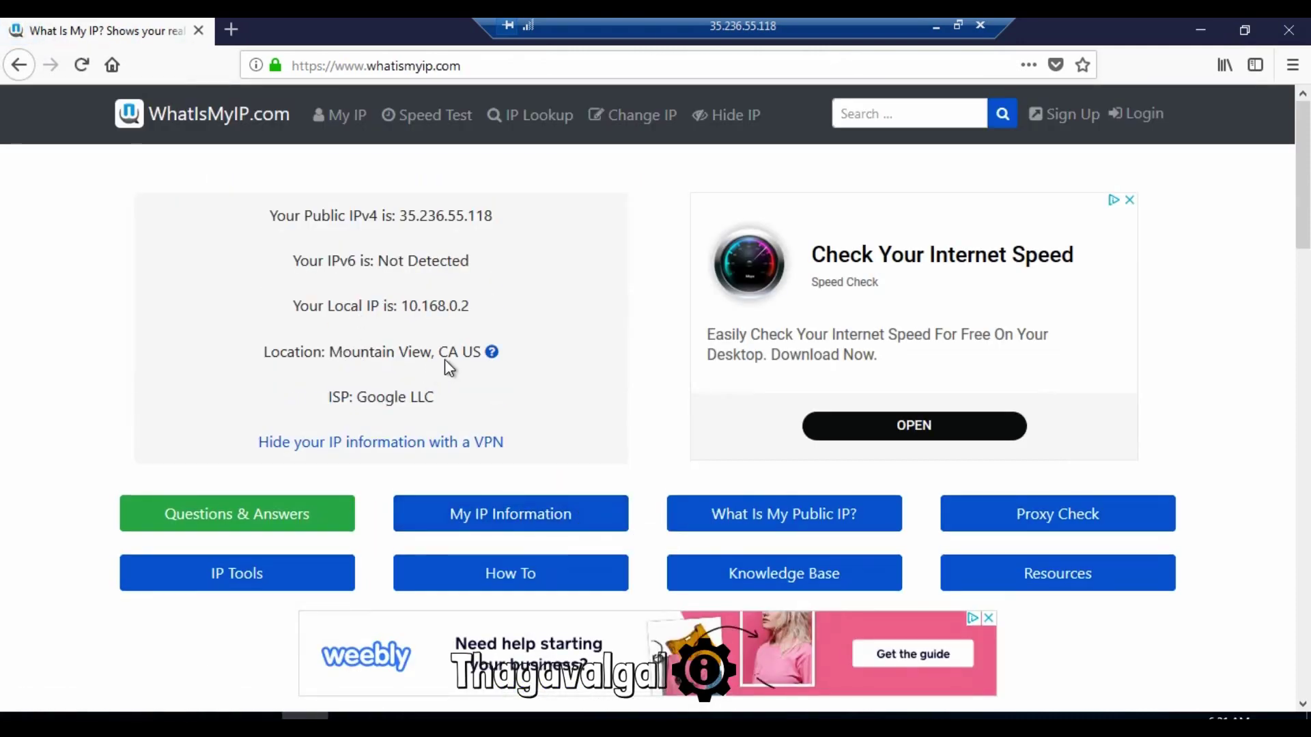
Step: Check the CA US location and ISP Google LLC on WhatIsMyIP.com, then close Firefox
{"action": "left_click_drag", "start_coordinate": [438, 352], "coordinate": [481, 352]}
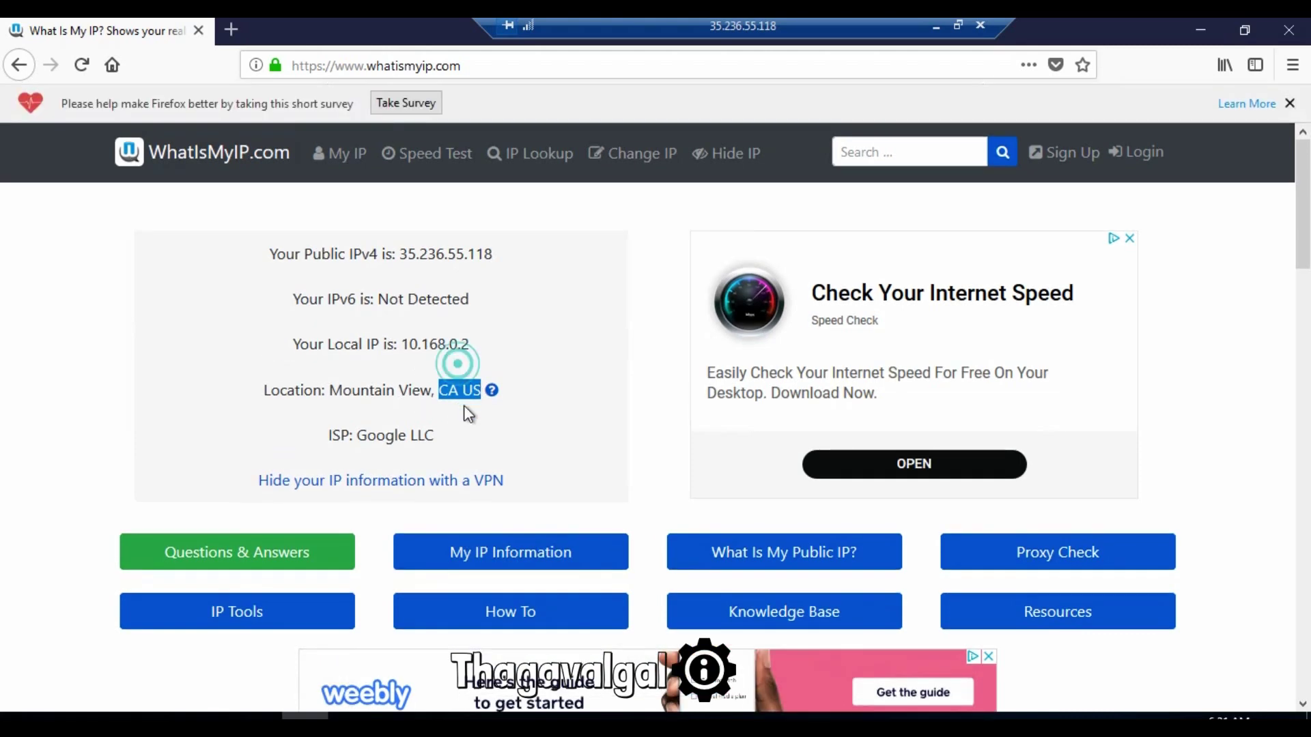
{"action": "left_click", "coordinate": [468, 411]}
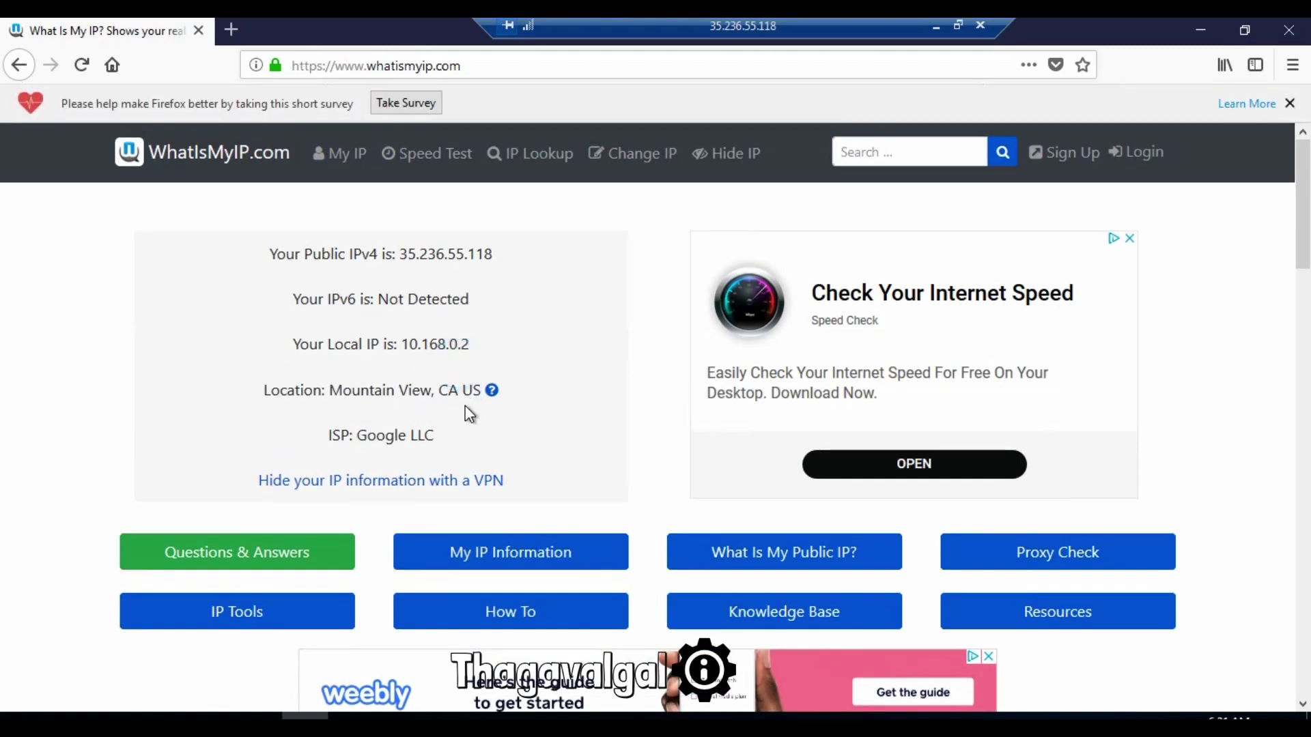
{"action": "scroll", "coordinate": [470, 434], "scroll_direction": "down", "scroll_amount": 5}
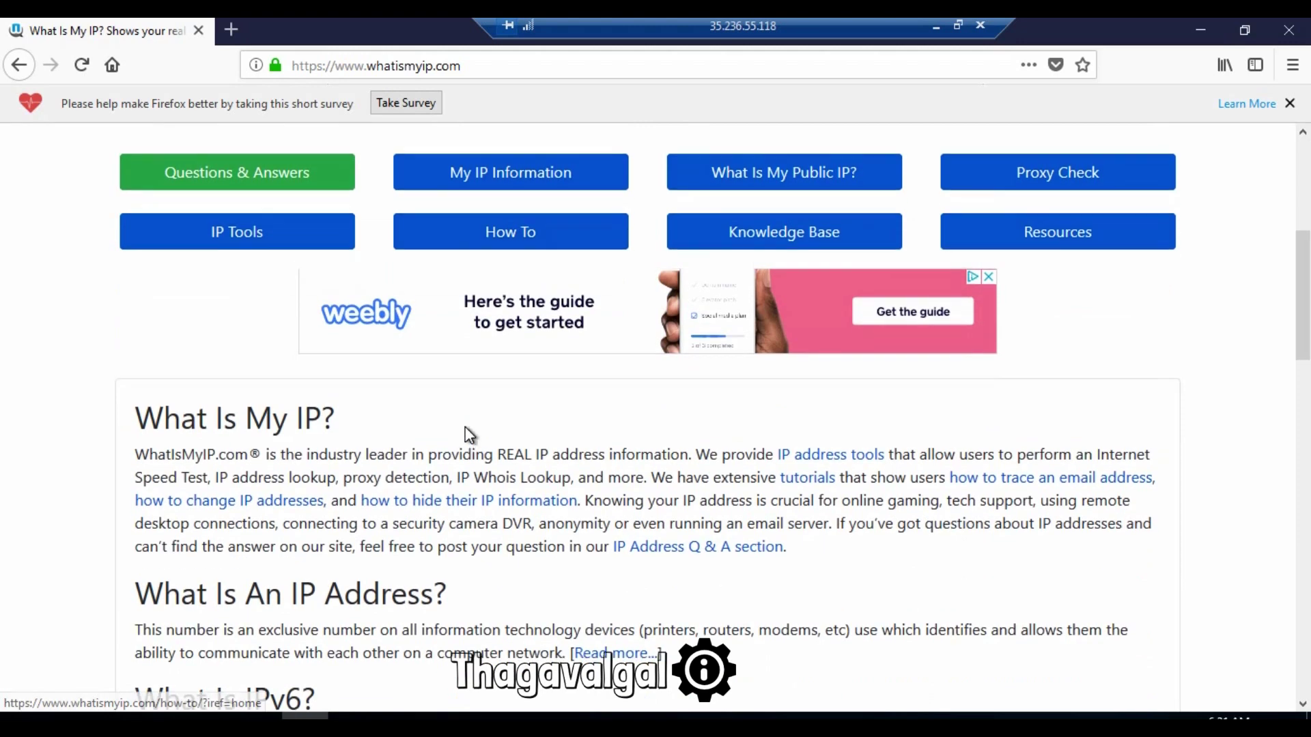
{"action": "scroll", "coordinate": [470, 434], "scroll_direction": "up", "scroll_amount": 5}
{"action": "left_click_drag", "start_coordinate": [328, 435], "coordinate": [437, 435]}
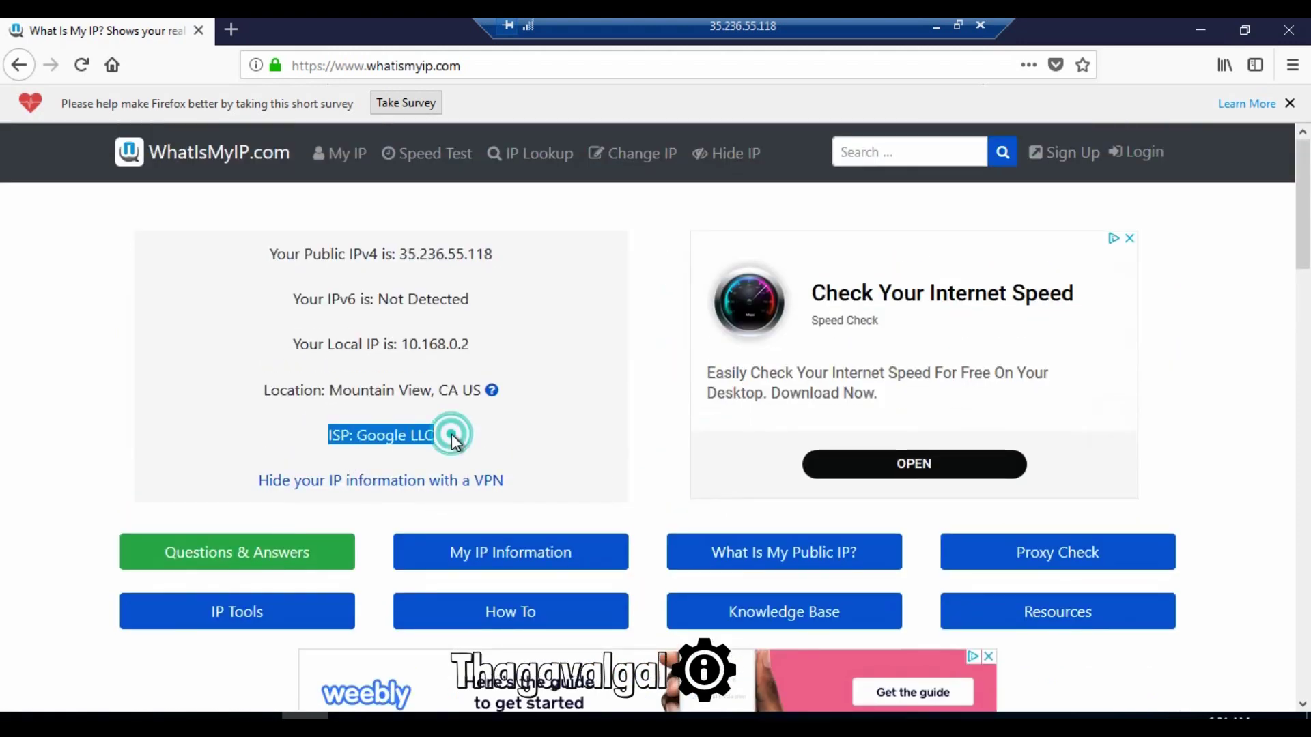
{"action": "left_click", "coordinate": [448, 433]}
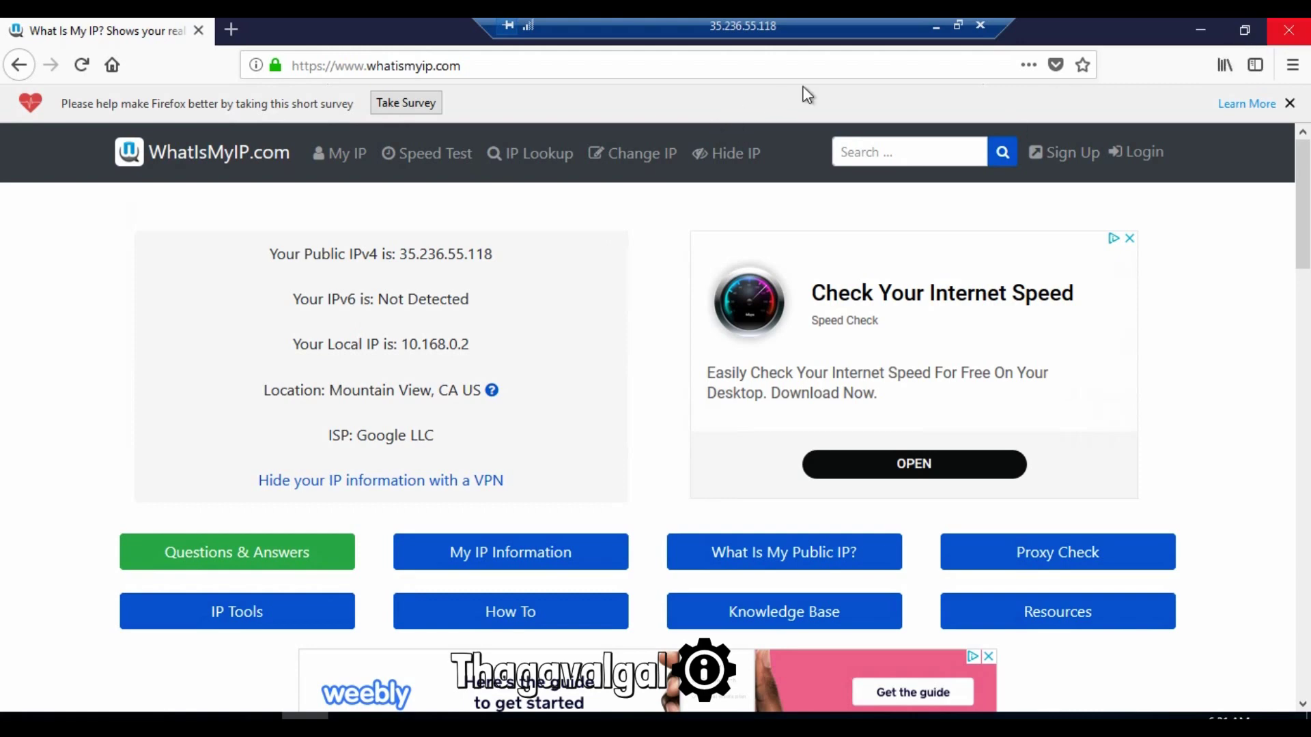
{"action": "left_click", "coordinate": [521, 72]}
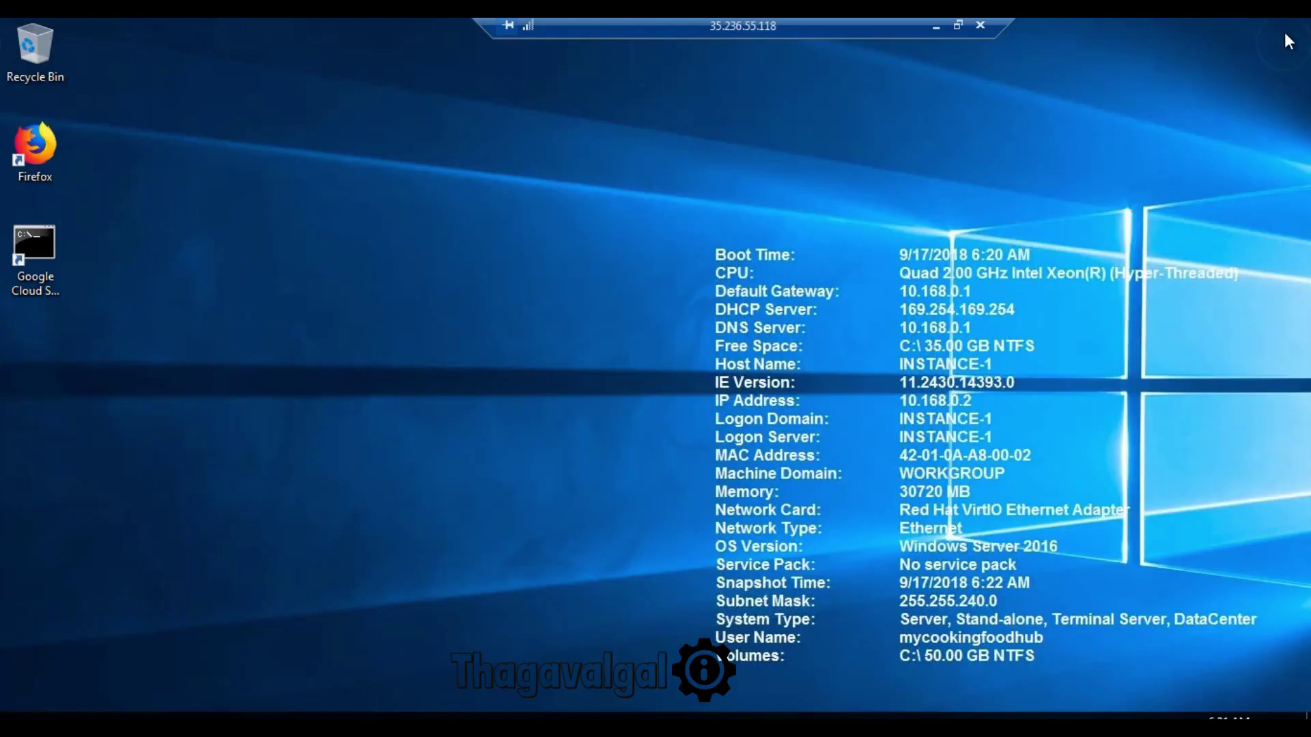
{"action": "left_click", "coordinate": [1289, 36]}
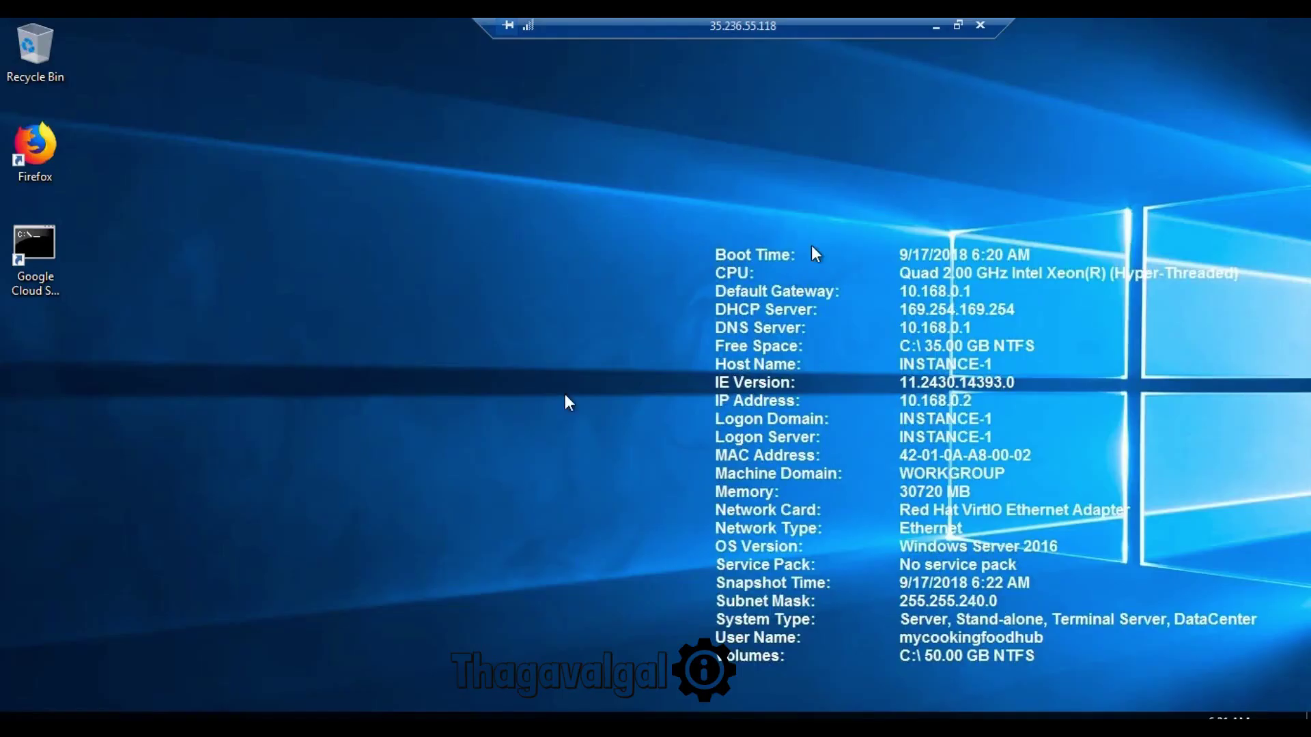